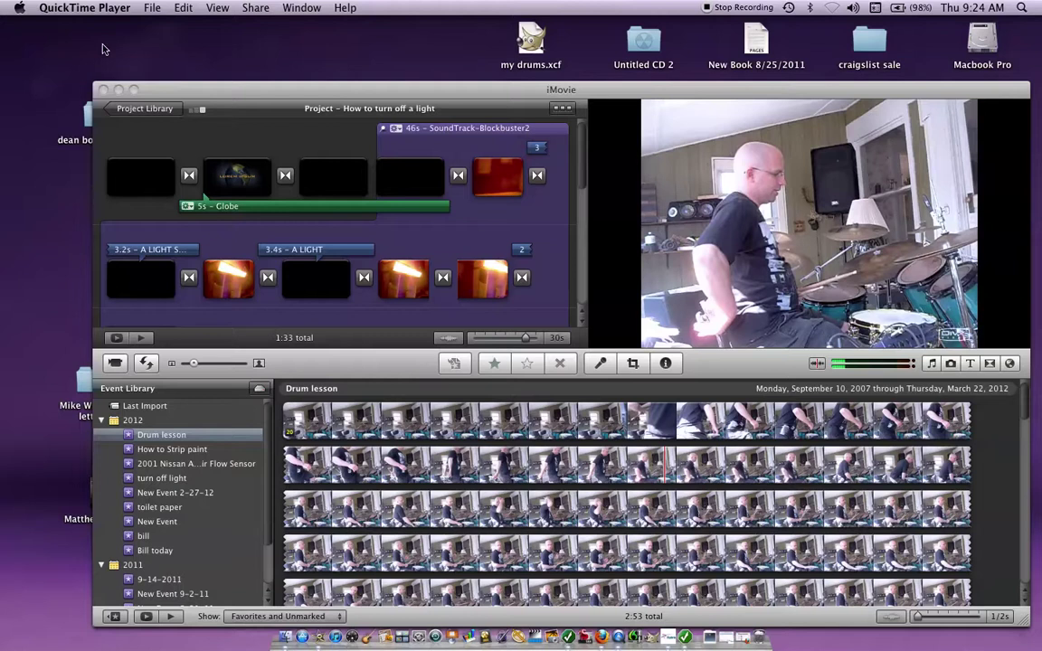
Step: Bring iMovie in front of QuickTime Player and rewind the current project to its start
click(172, 93)
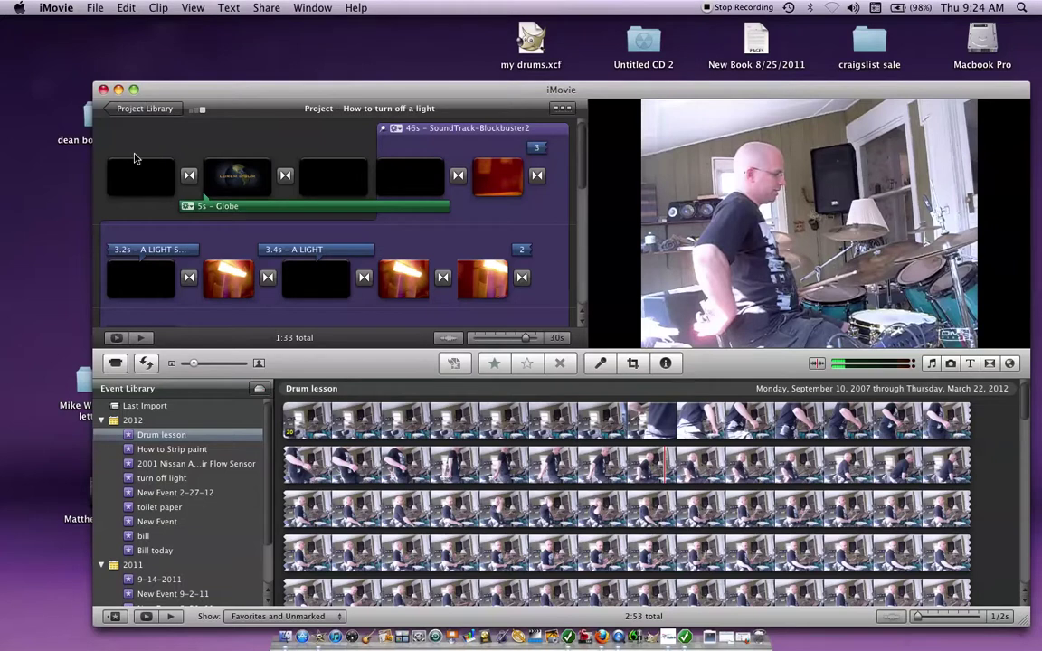
key(backslash)
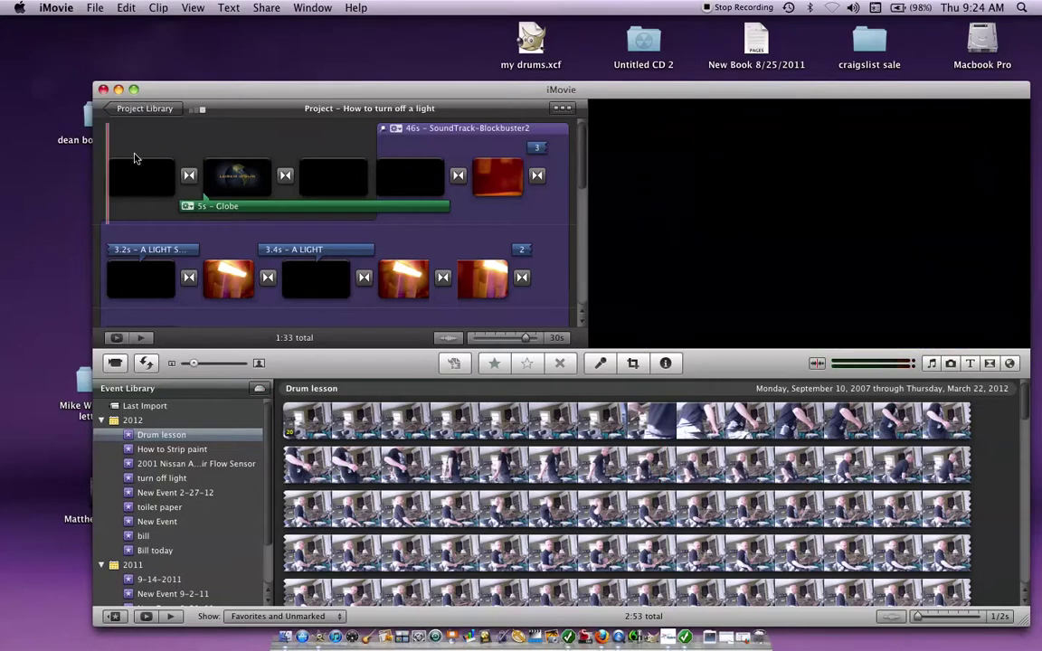
Step: Start a new project and preview the Photo Album and Bulletin Board themes
click(95, 13)
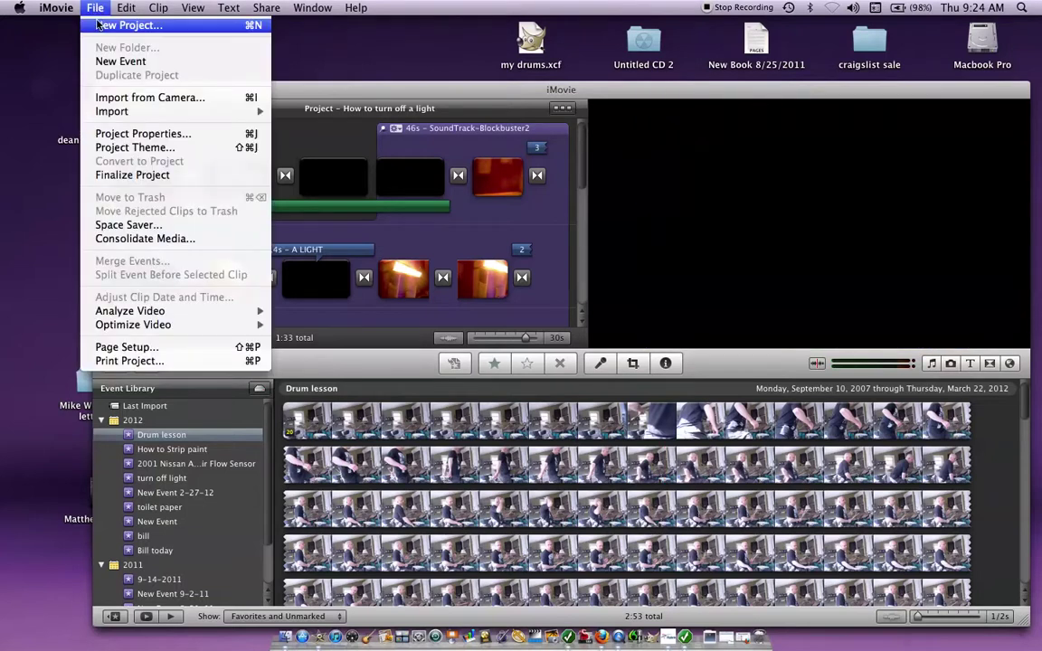
click(92, 24)
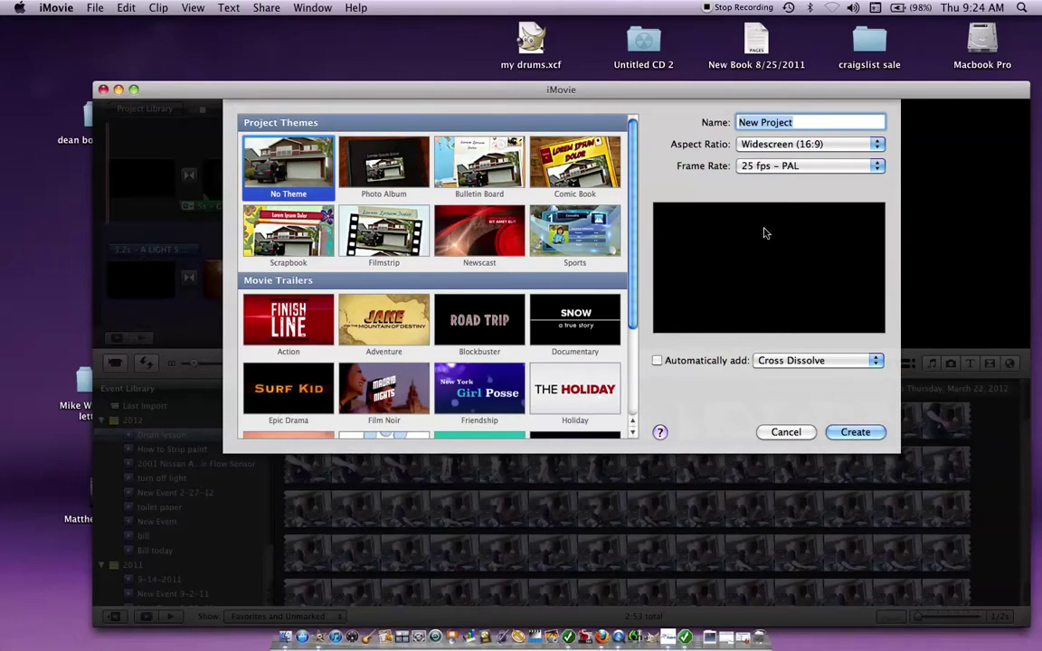
click(400, 166)
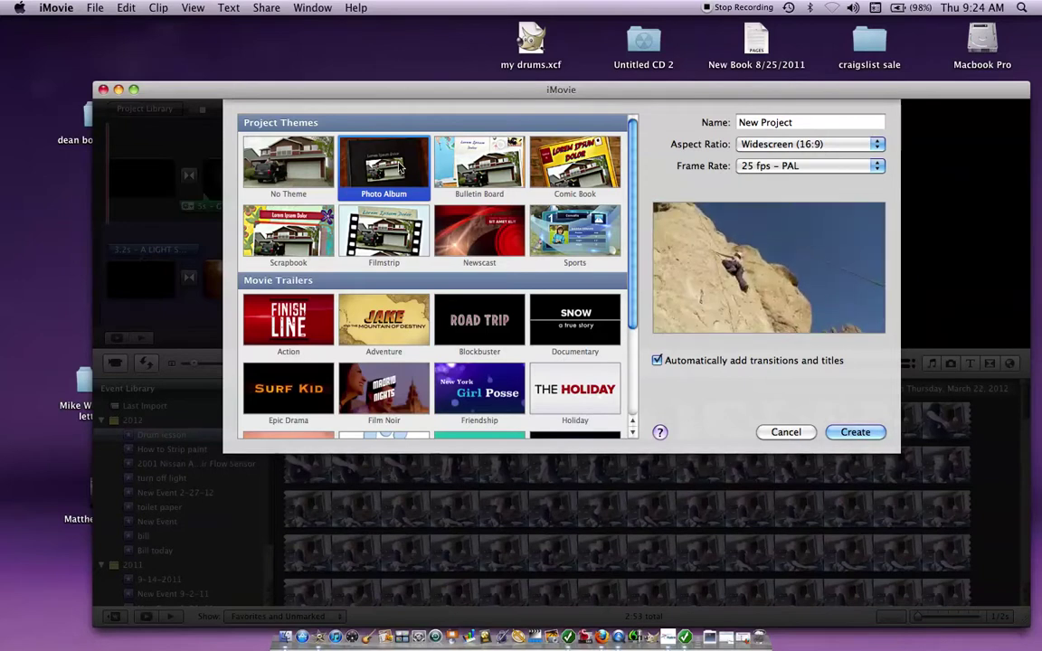
click(468, 168)
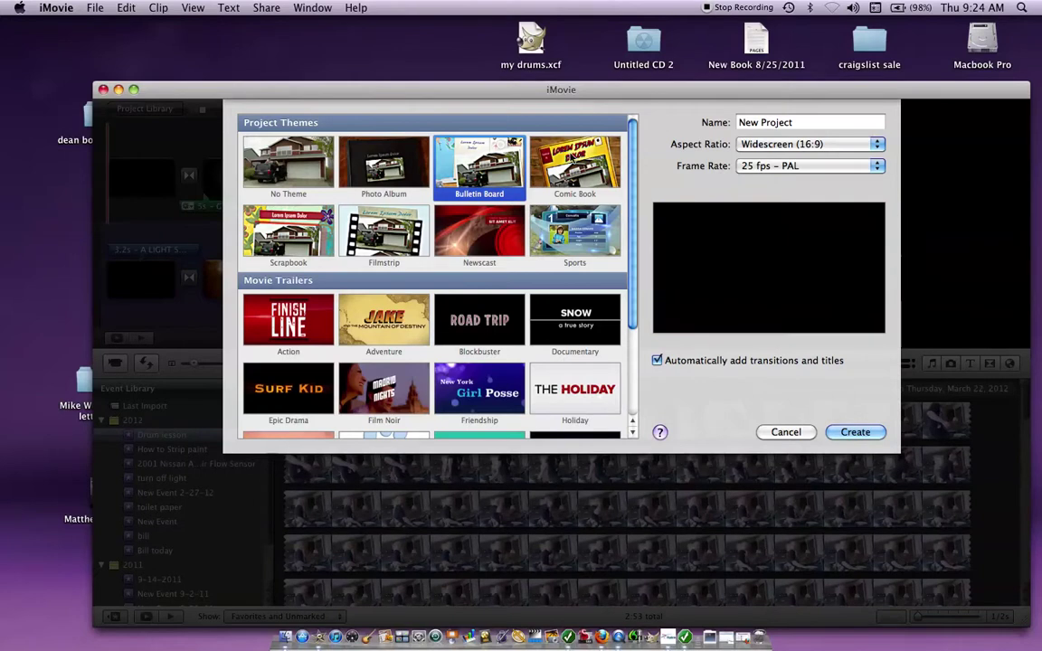
Step: Preview the Comic Book, Sports, Newscast, Filmstrip and Scrapbook themes
click(575, 167)
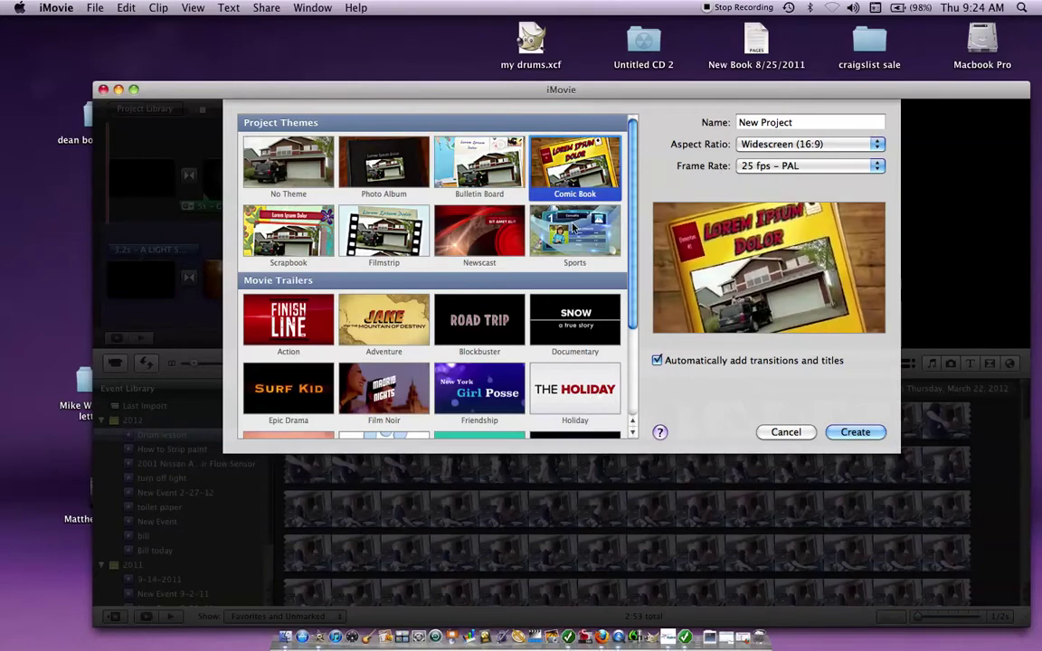
click(571, 229)
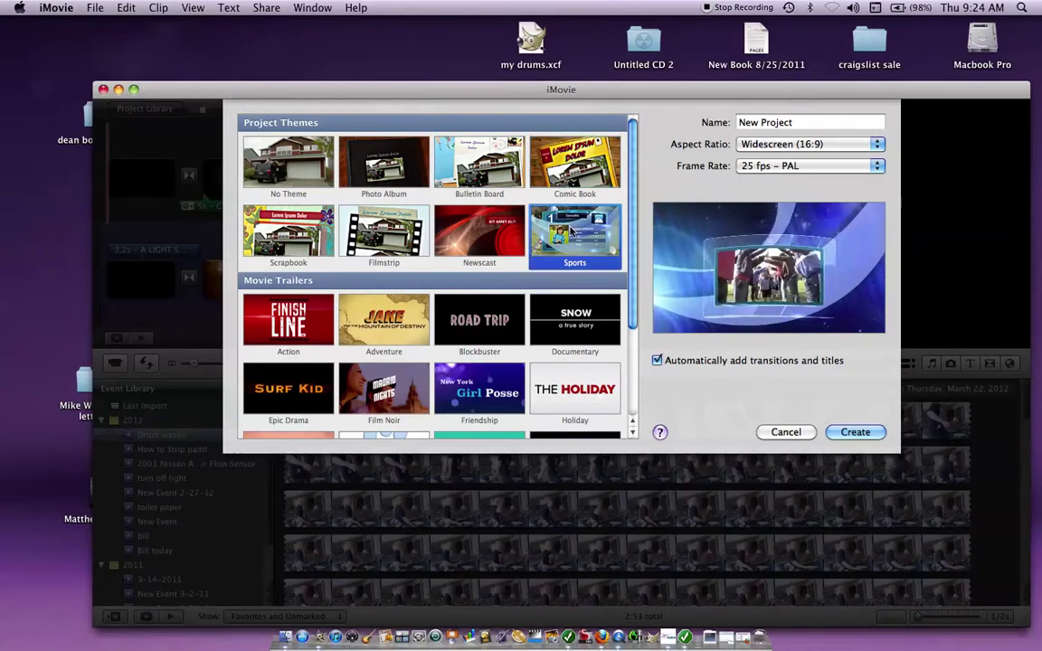
click(488, 240)
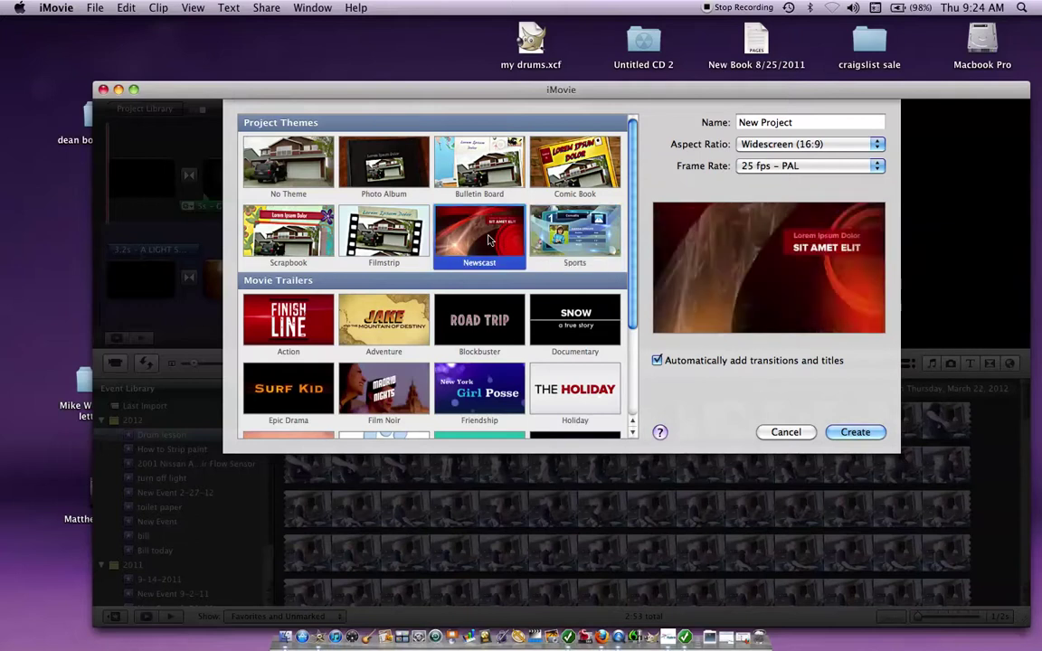
click(380, 237)
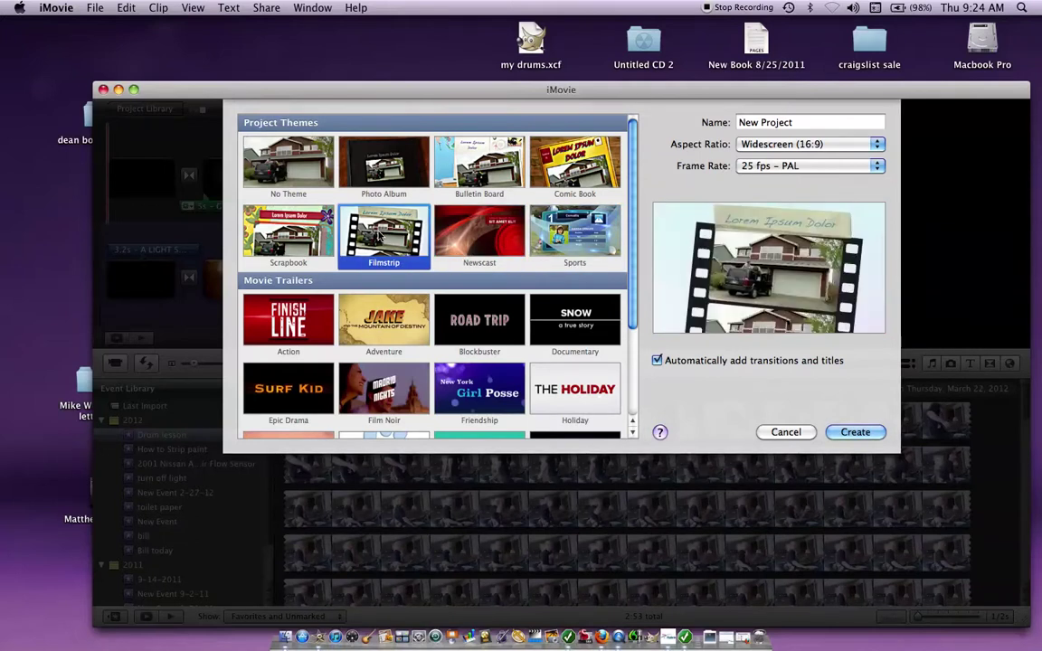
click(313, 237)
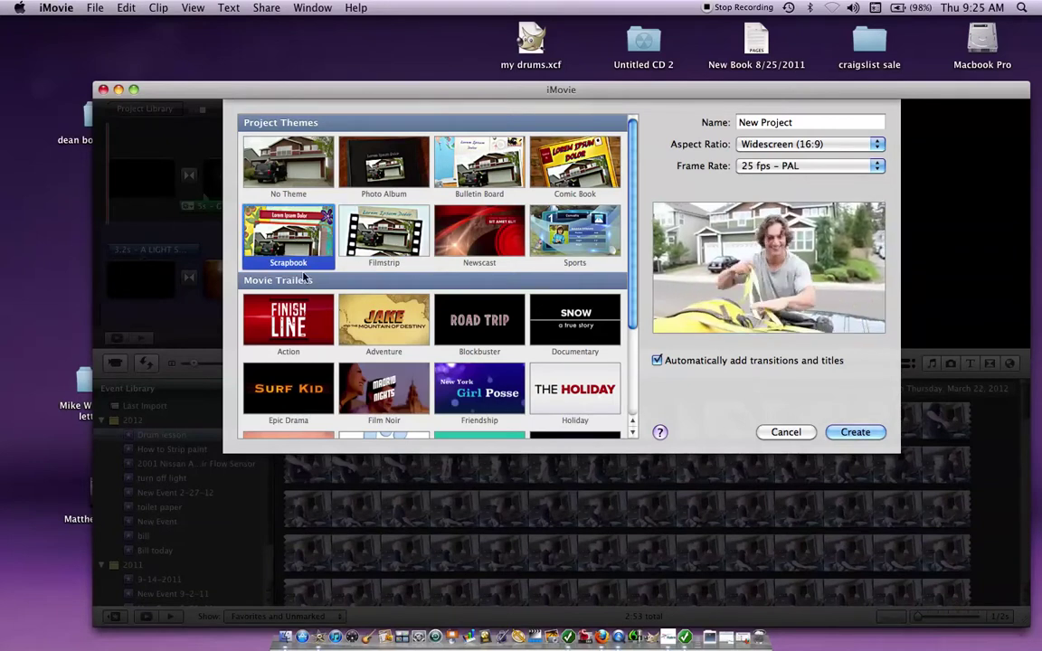
Step: Preview the Supernatural and Documentary movie trailers with the volume raised
scroll(633, 279, down, 2)
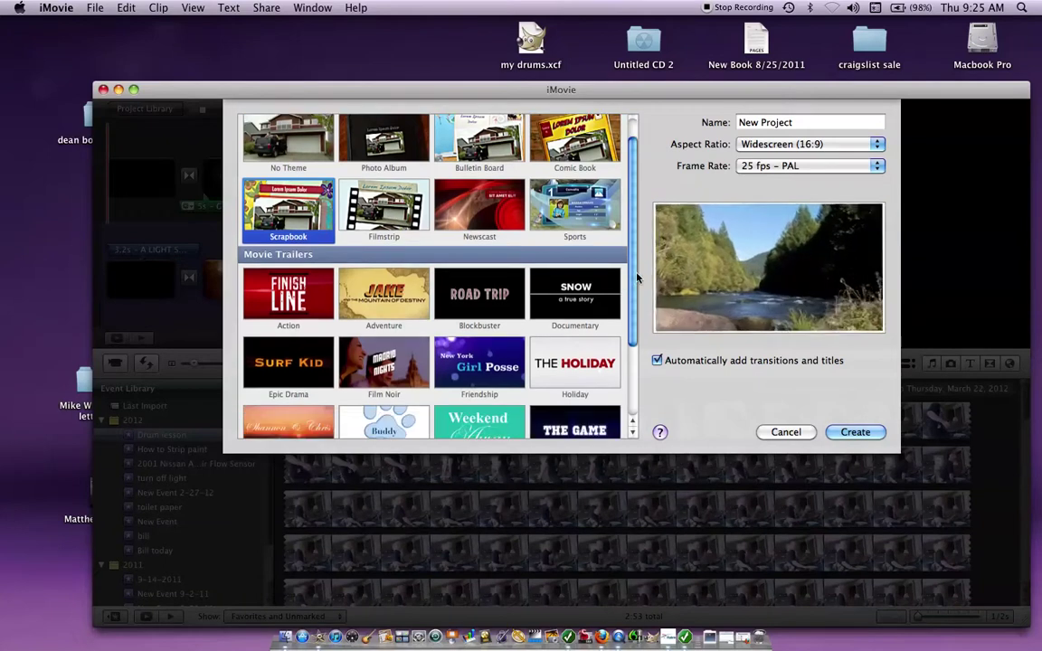
drag(637, 279, 631, 329)
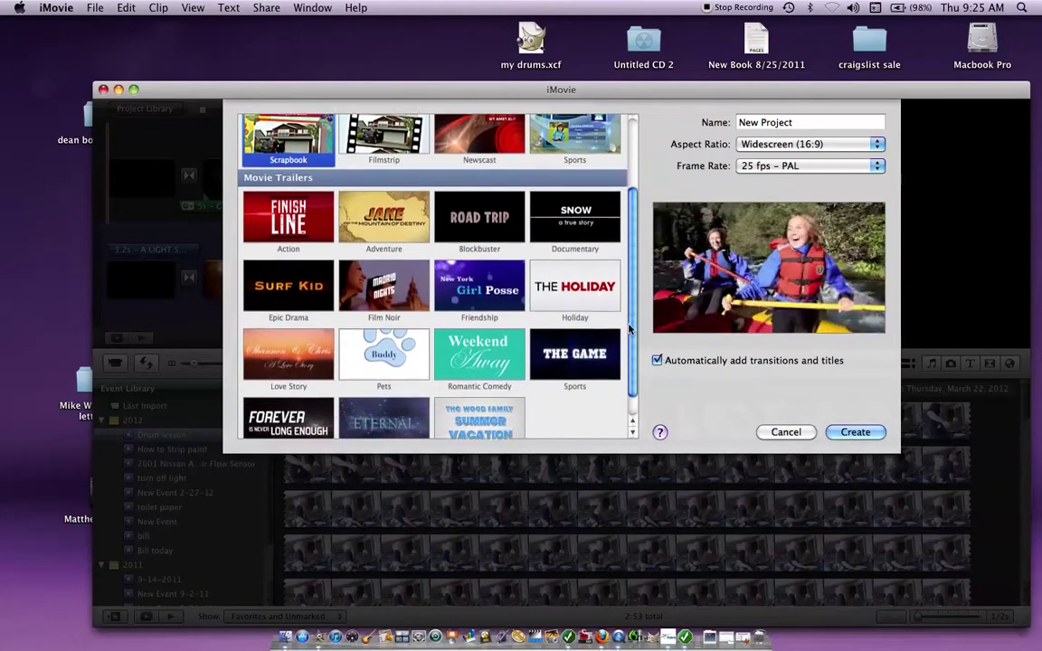
click(387, 423)
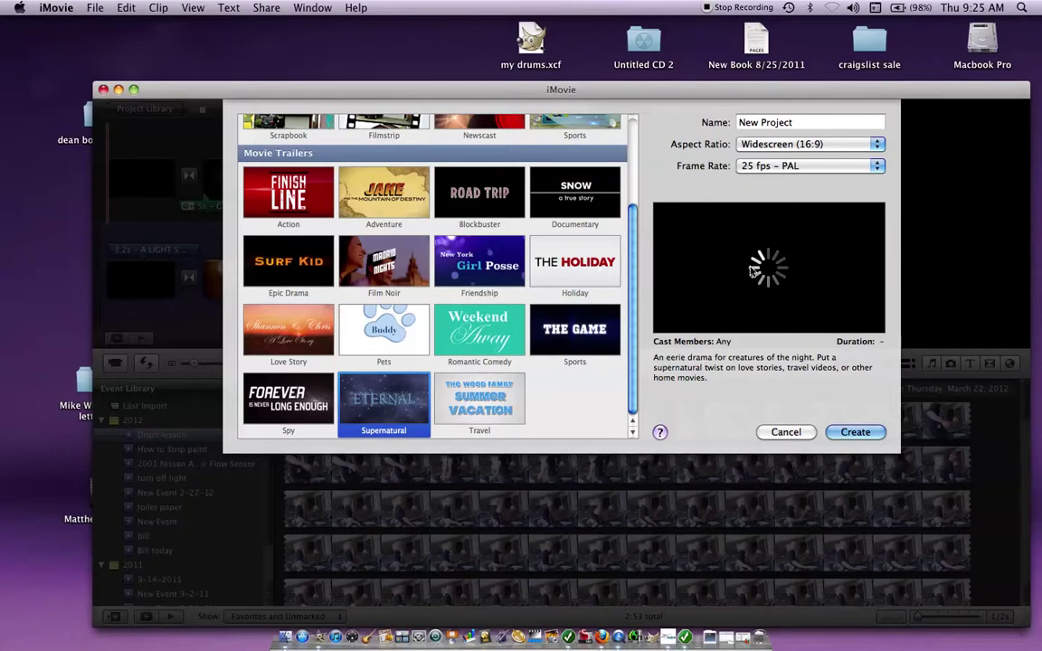
key(XF86AudioRaiseVolume)
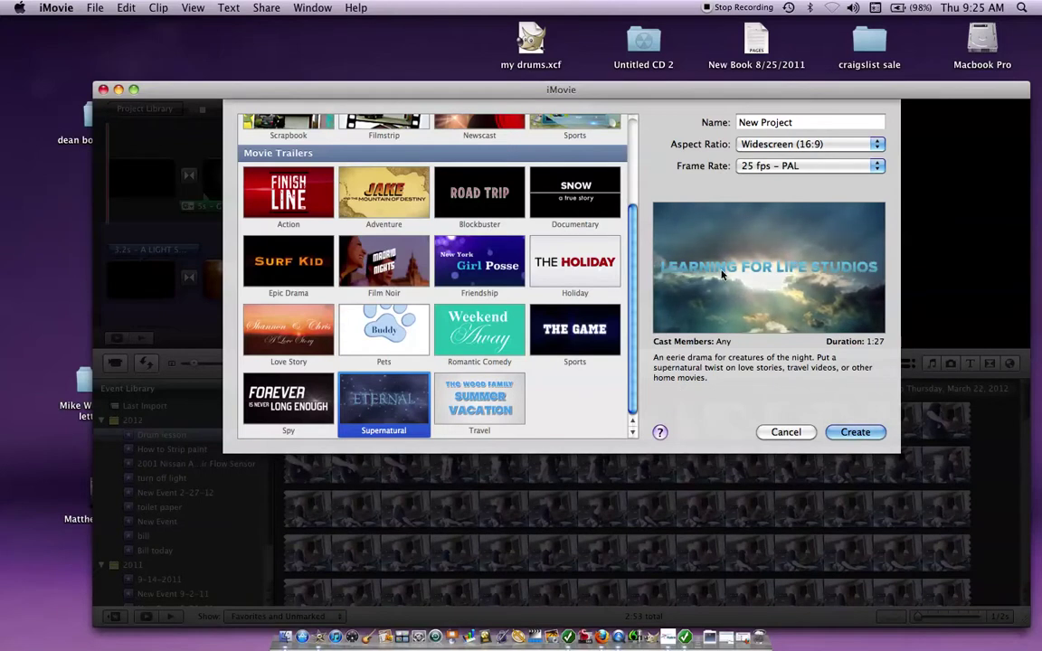
click(595, 197)
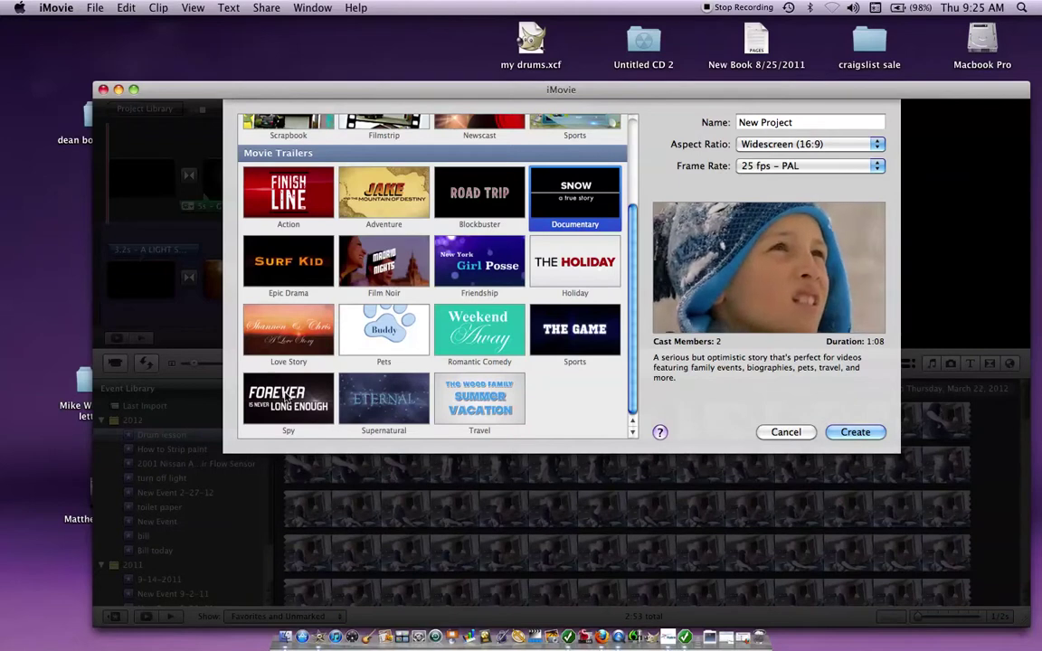
Step: Create a Spy trailer project named 'youtube how to'
click(298, 398)
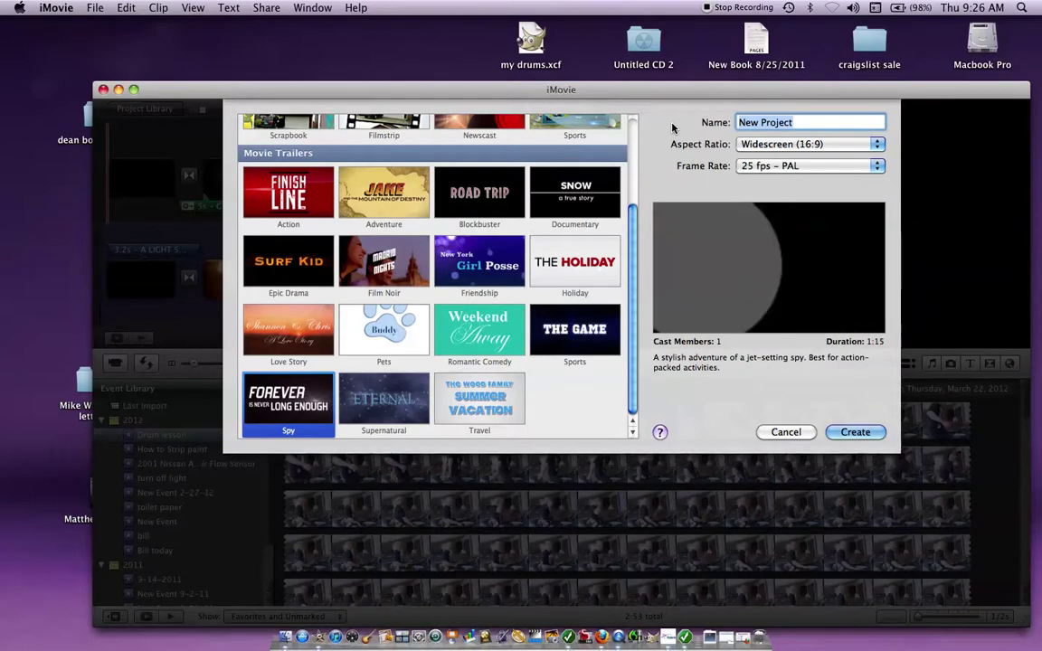
text(yout)
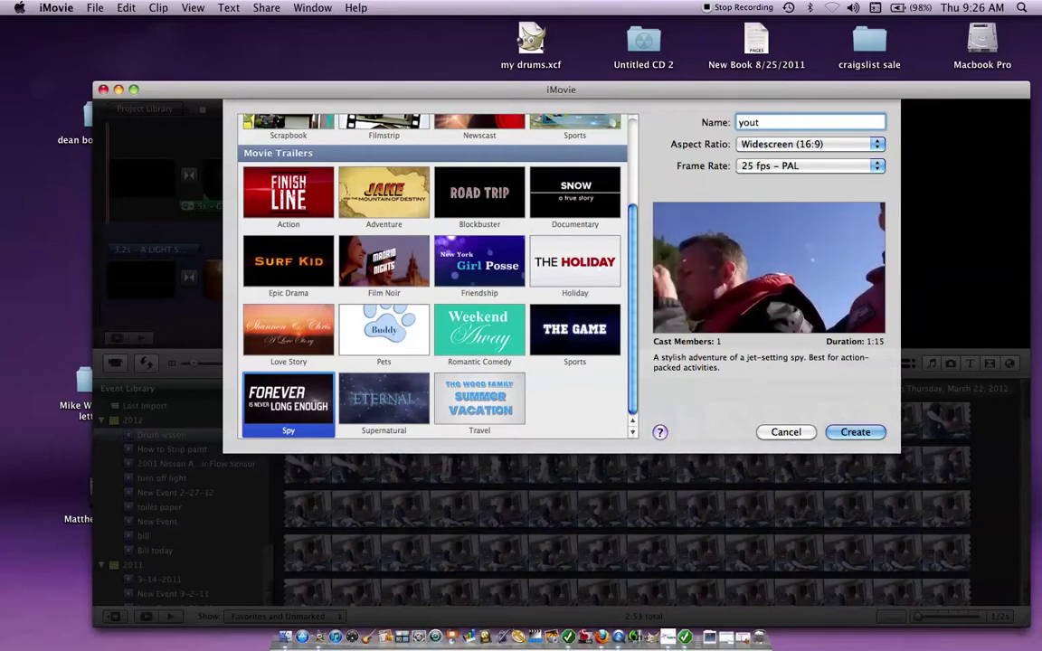
text(ube)
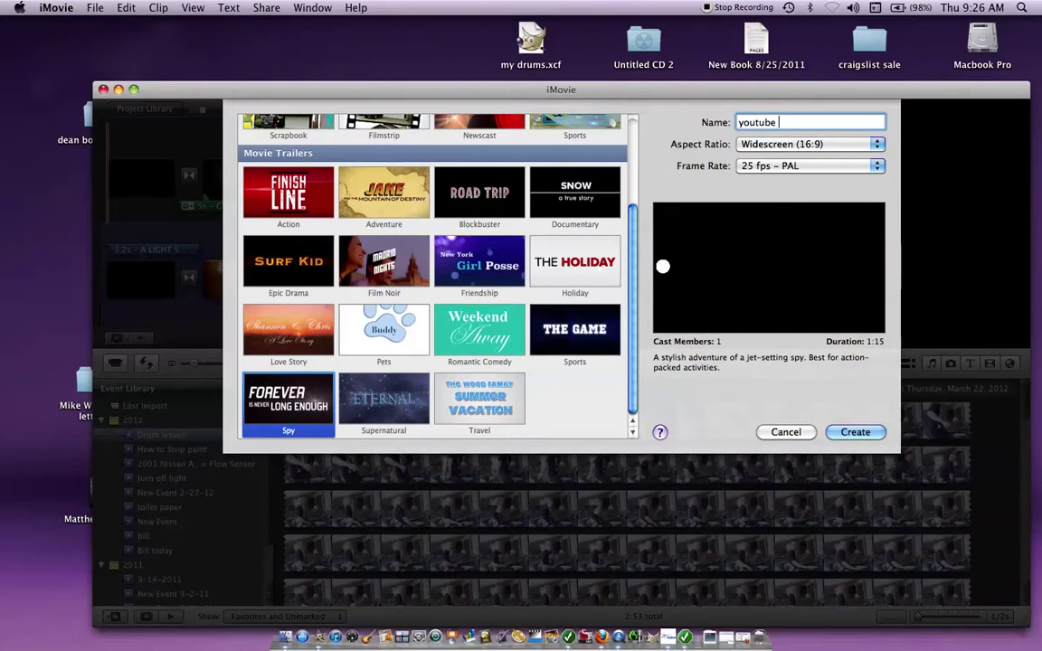
text(hot)
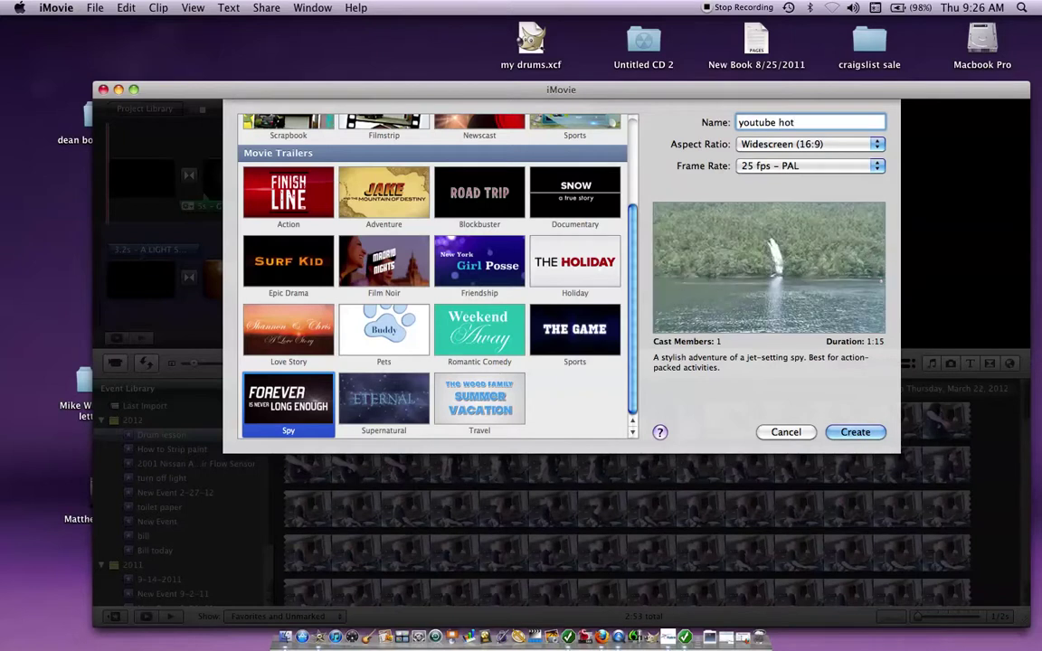
key(BackSpace)
text(w to)
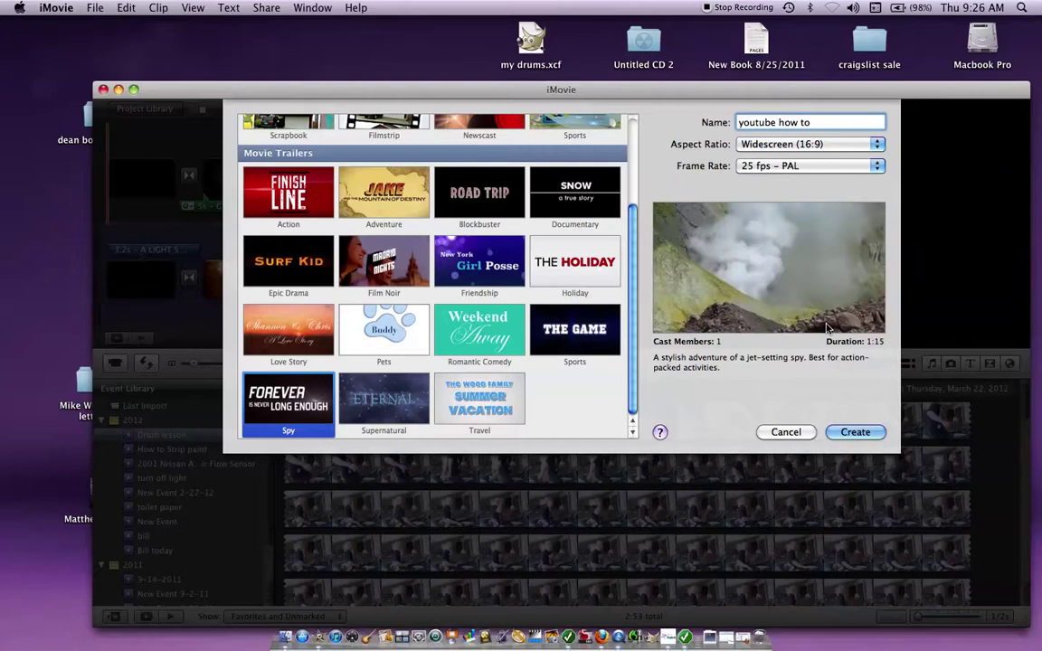
click(855, 433)
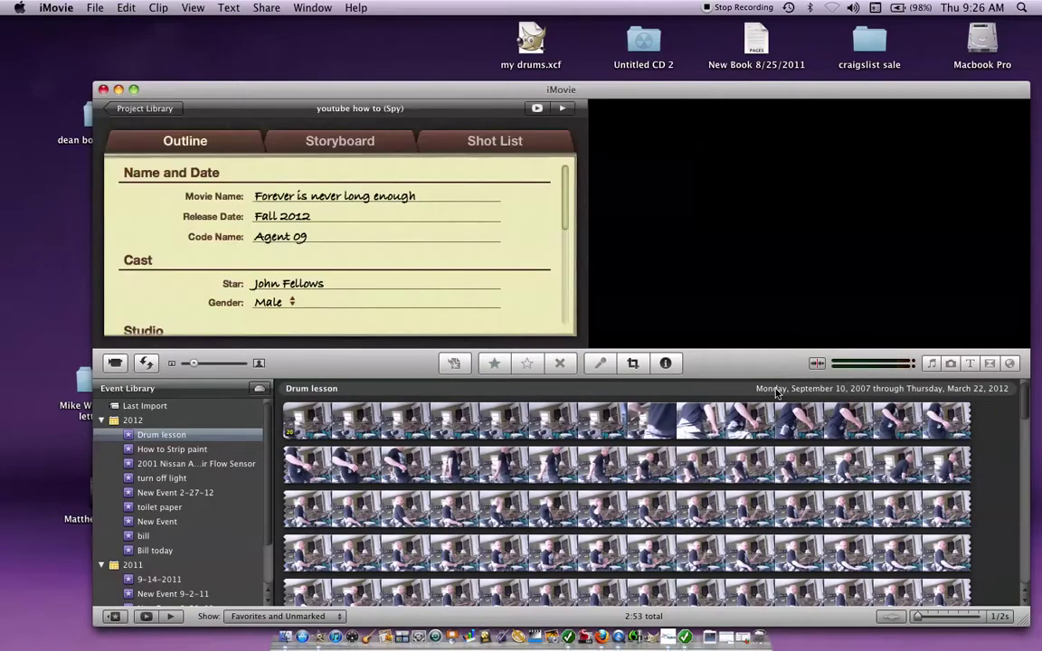
Step: Retitle the trailer's movie name to 'youtube how to imovie 11'
click(430, 194)
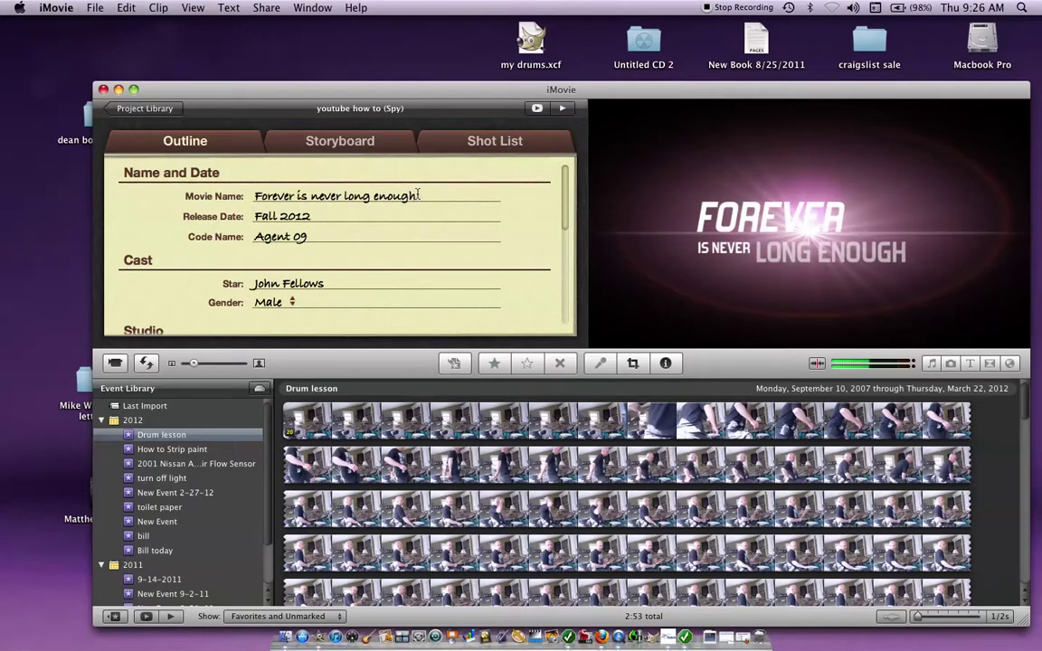
click(418, 195)
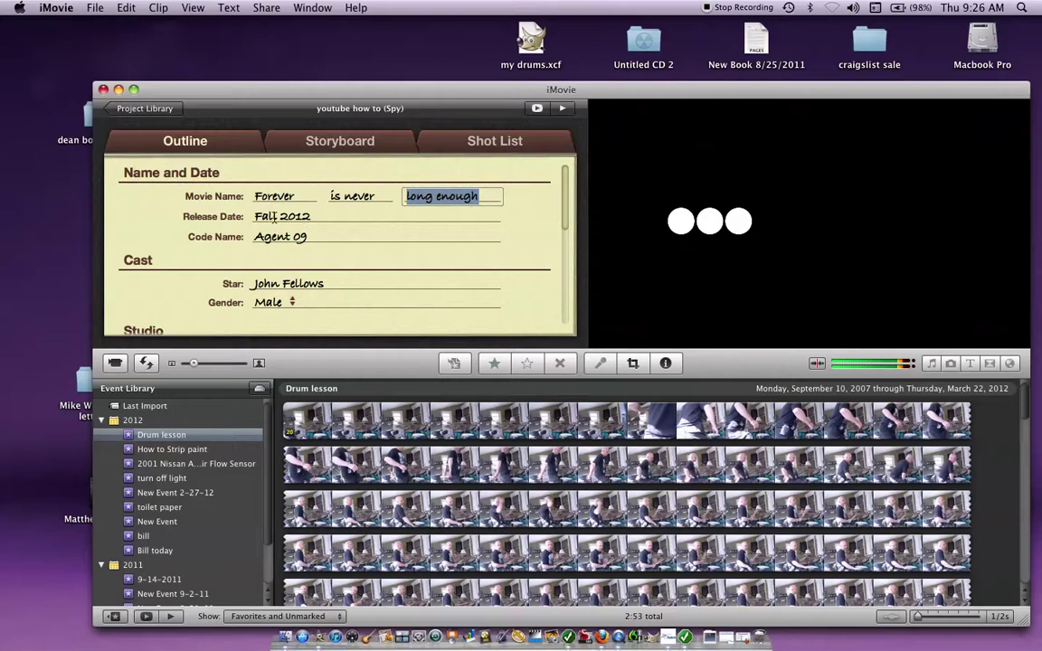
click(271, 196)
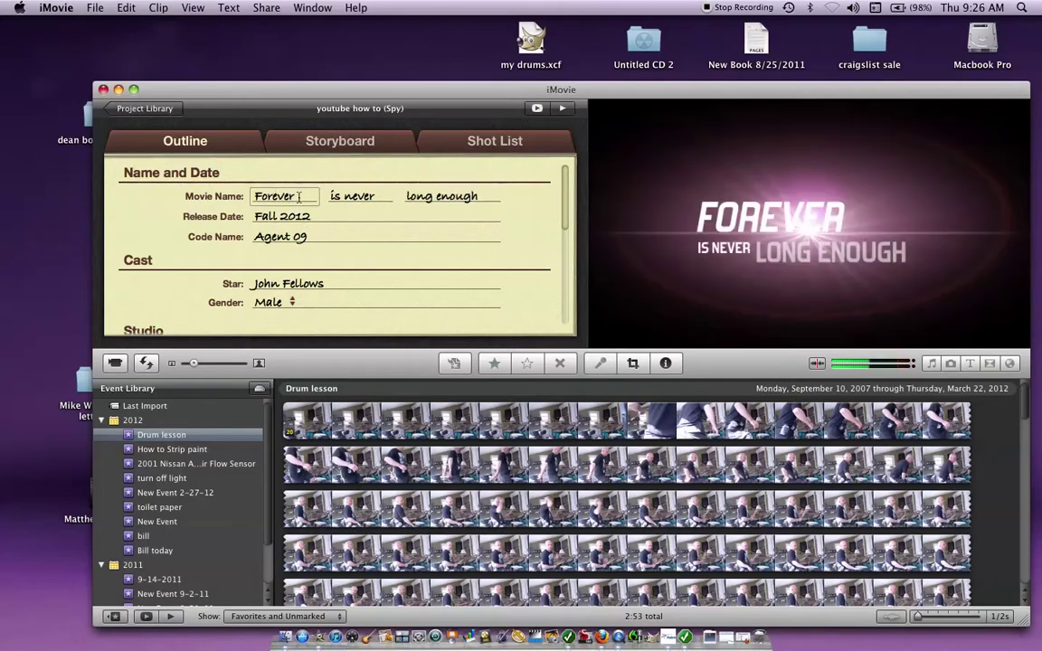
drag(299, 197, 262, 197)
text(you)
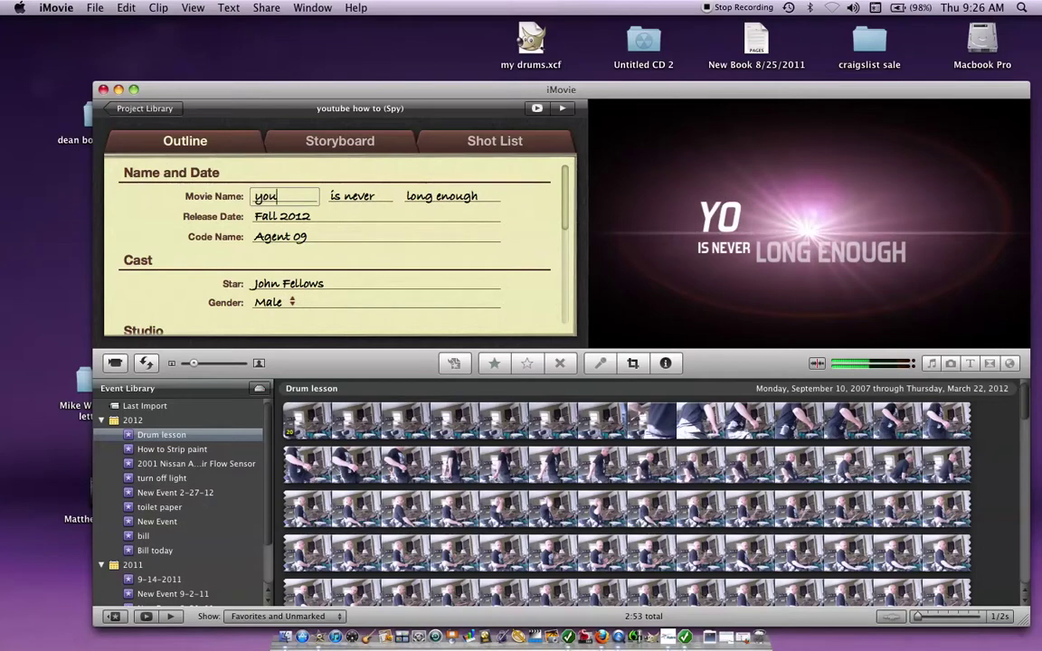
text(tube)
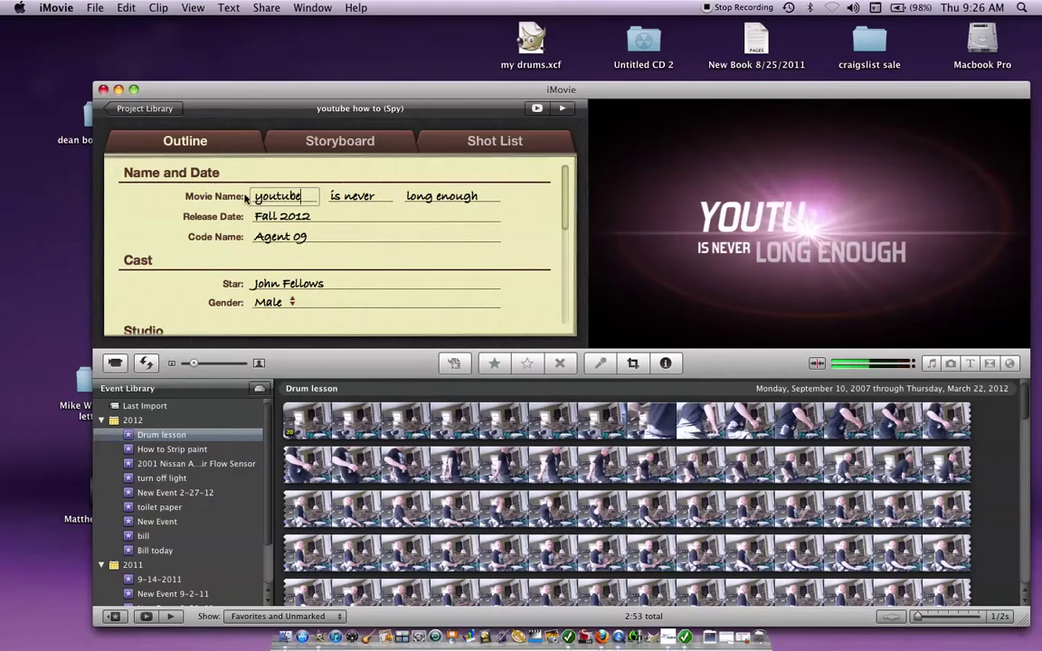
key(Tab)
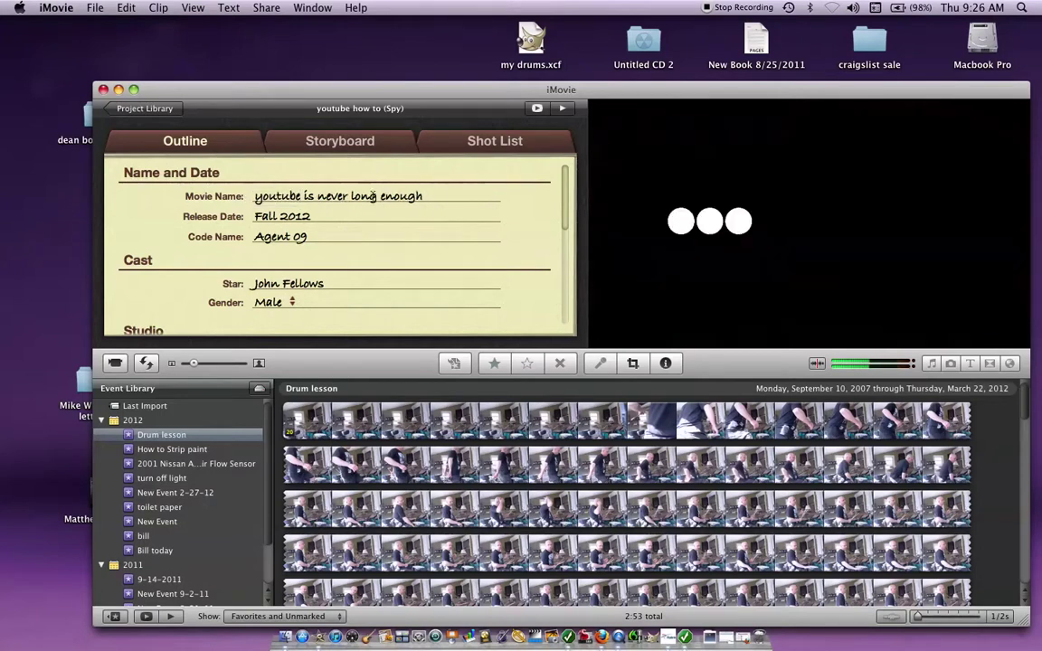
key(Tab)
click(360, 197)
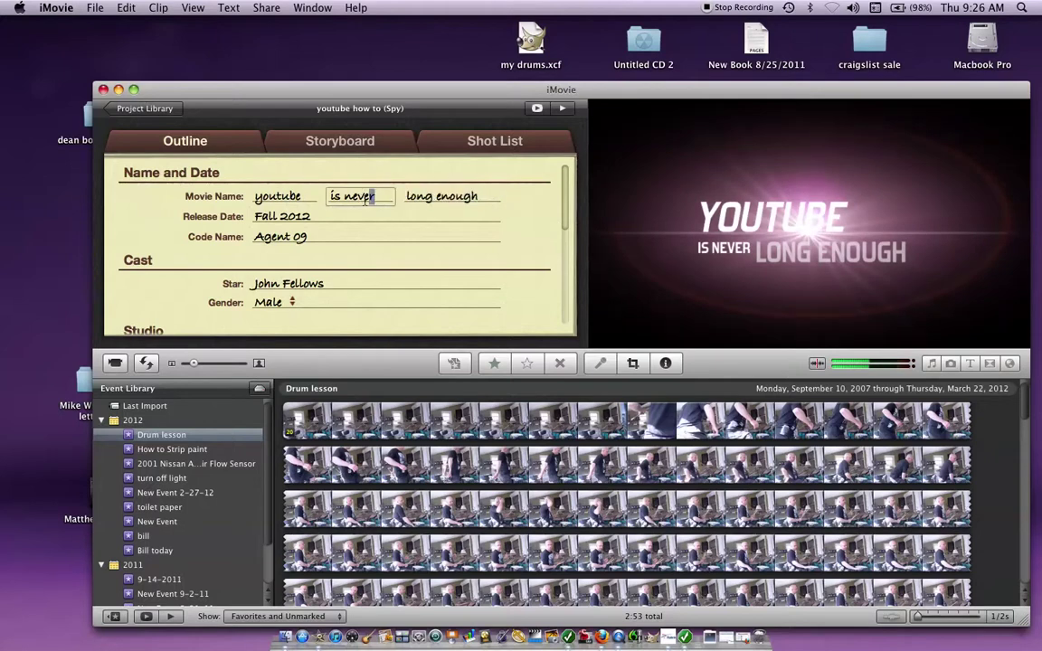
drag(368, 199, 328, 200)
text(how to)
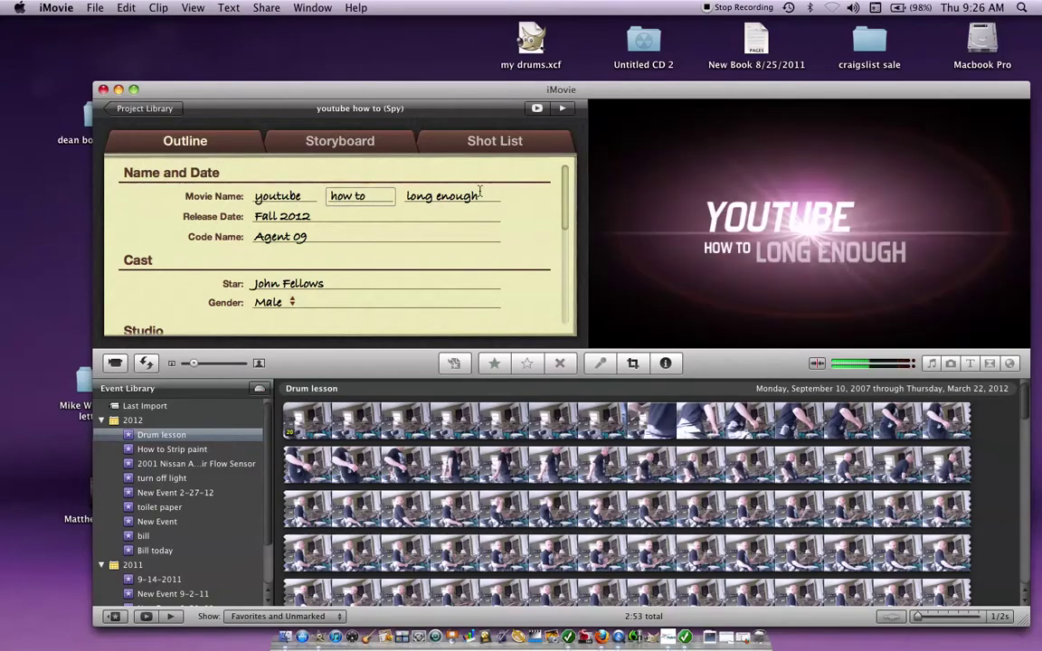
drag(480, 195, 417, 198)
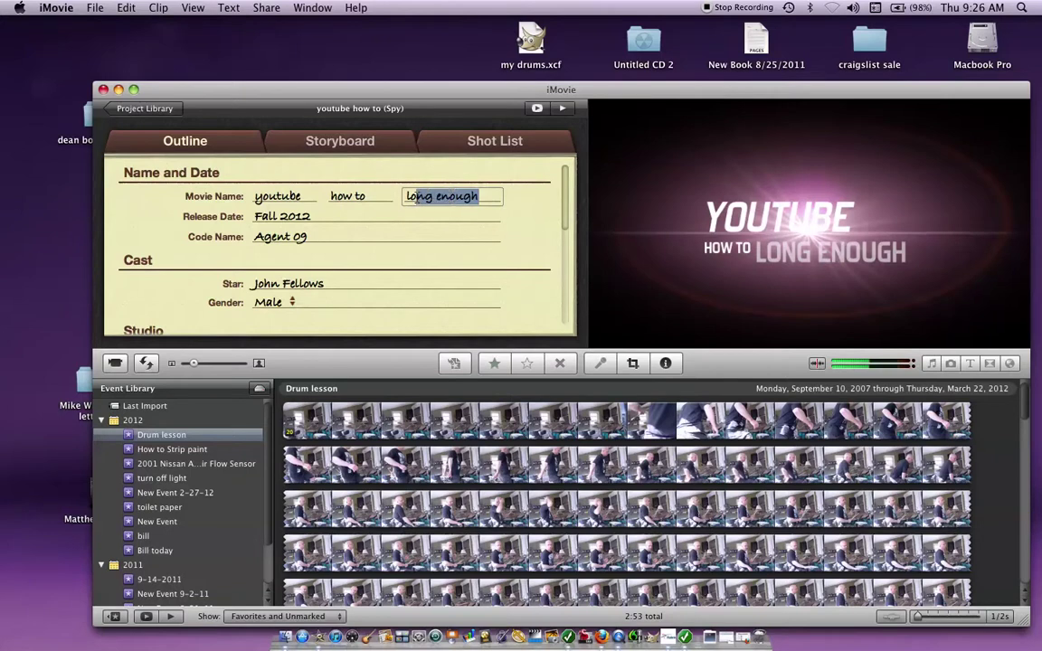
text(l)
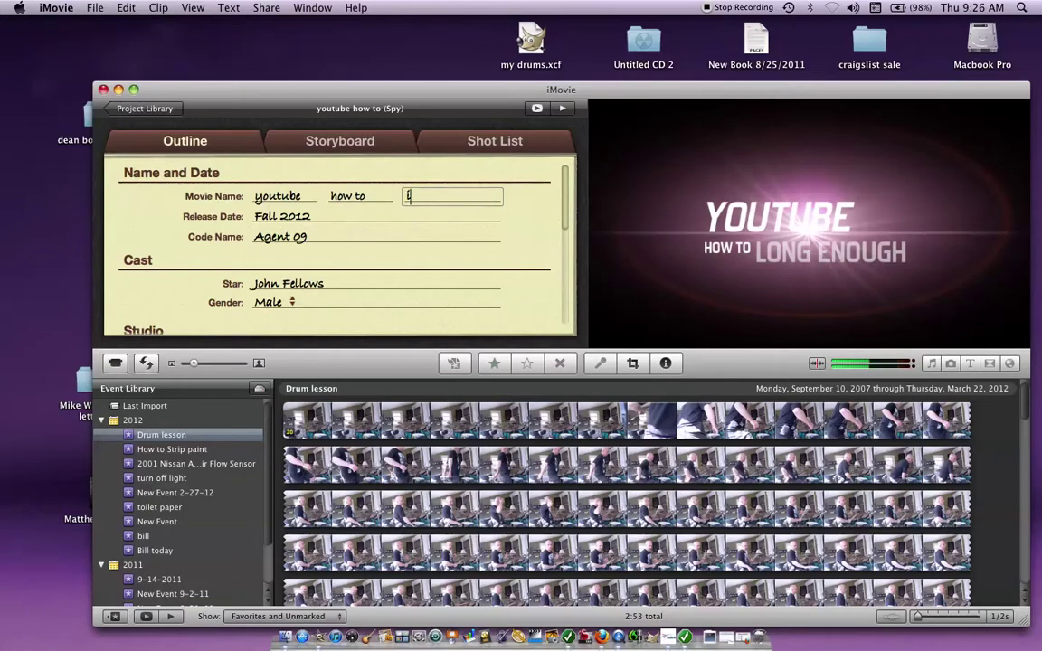
text(movie)
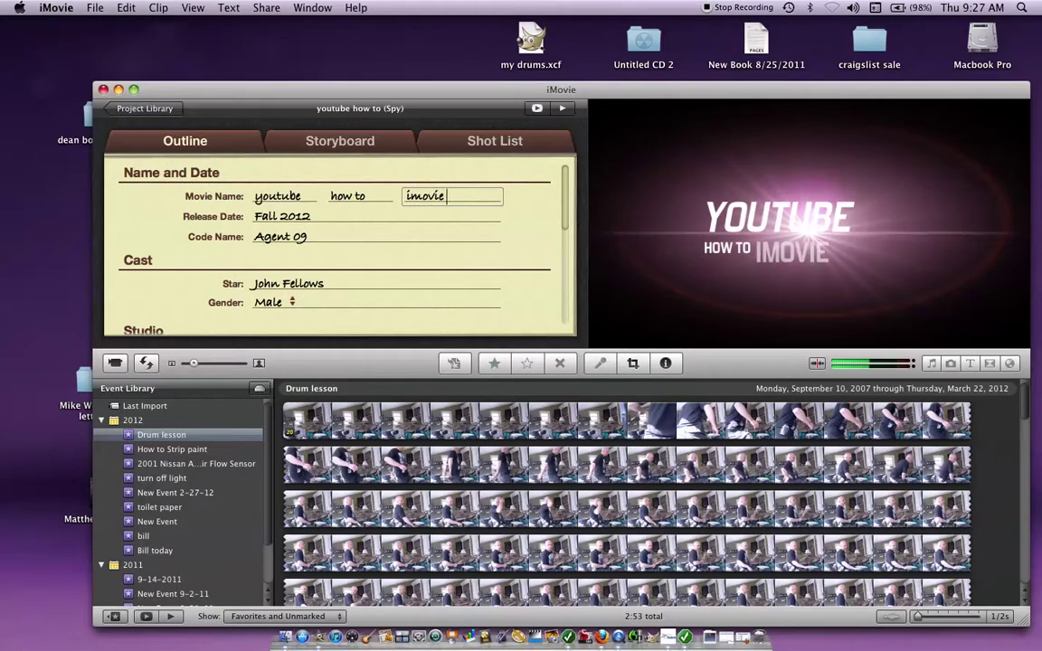
text( 11)
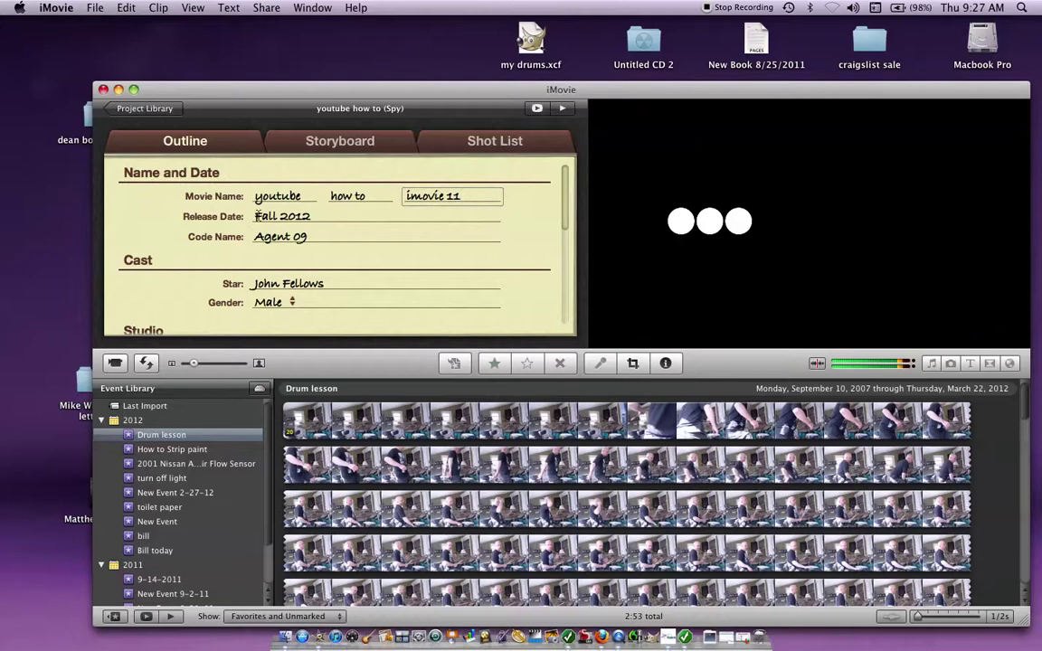
Step: Set the release date to today and the code name to 'youtube dude'
double_click(257, 216)
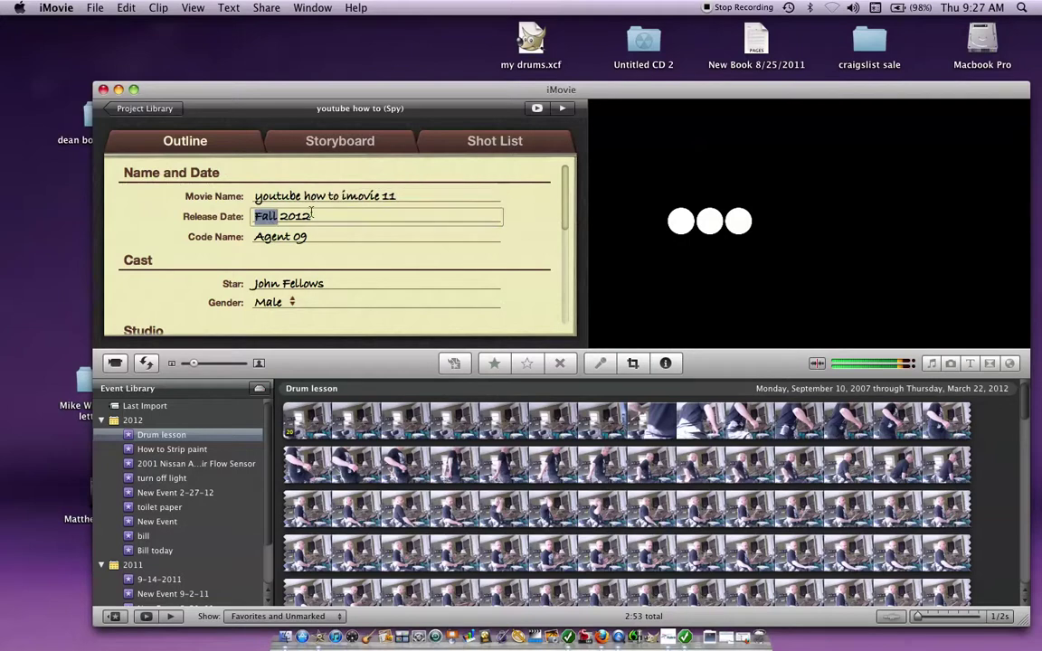
triple_click(311, 215)
text(today)
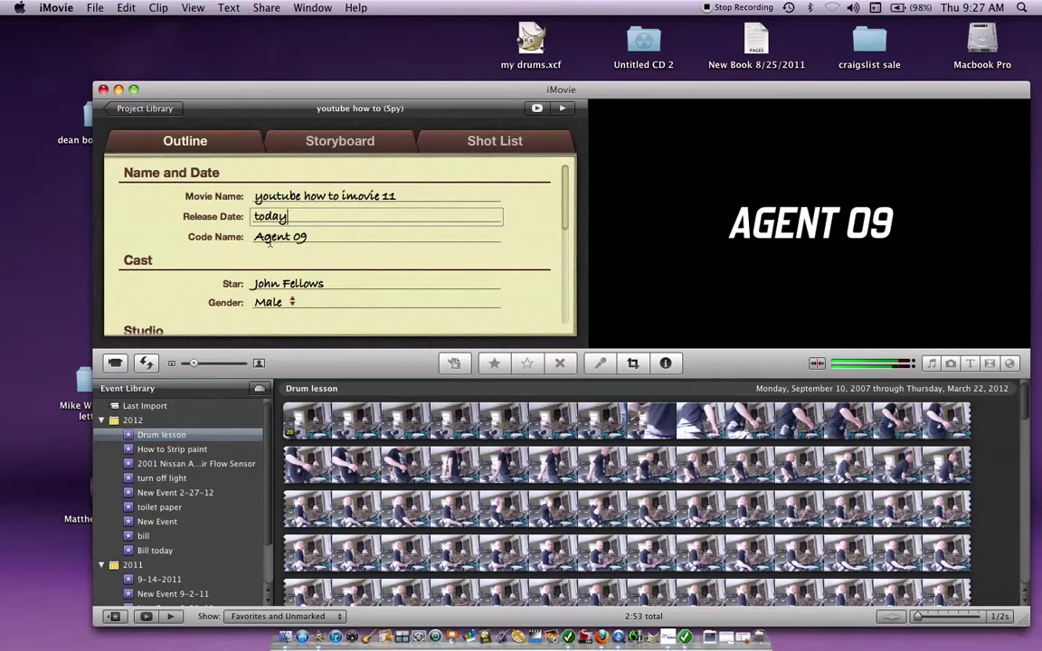
drag(249, 237, 306, 234)
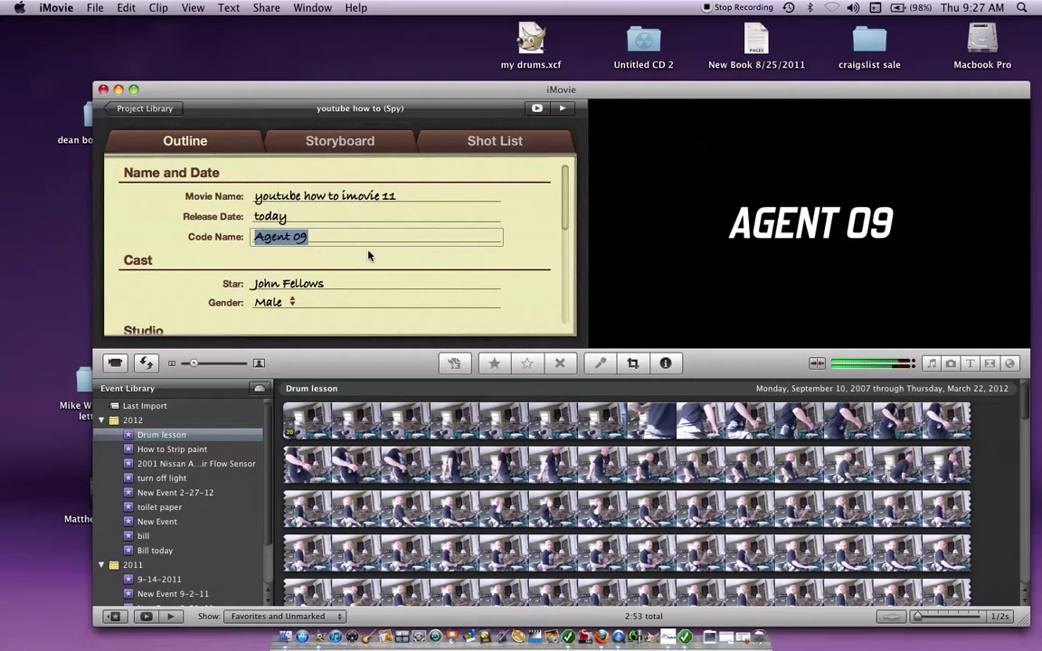
text(you)
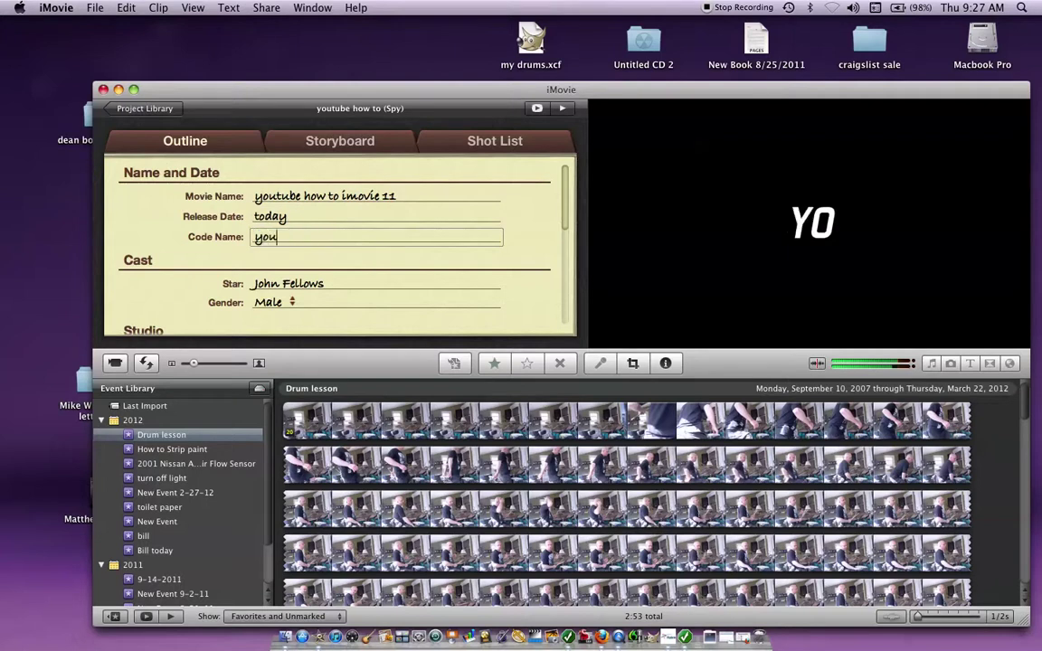
text(tub)
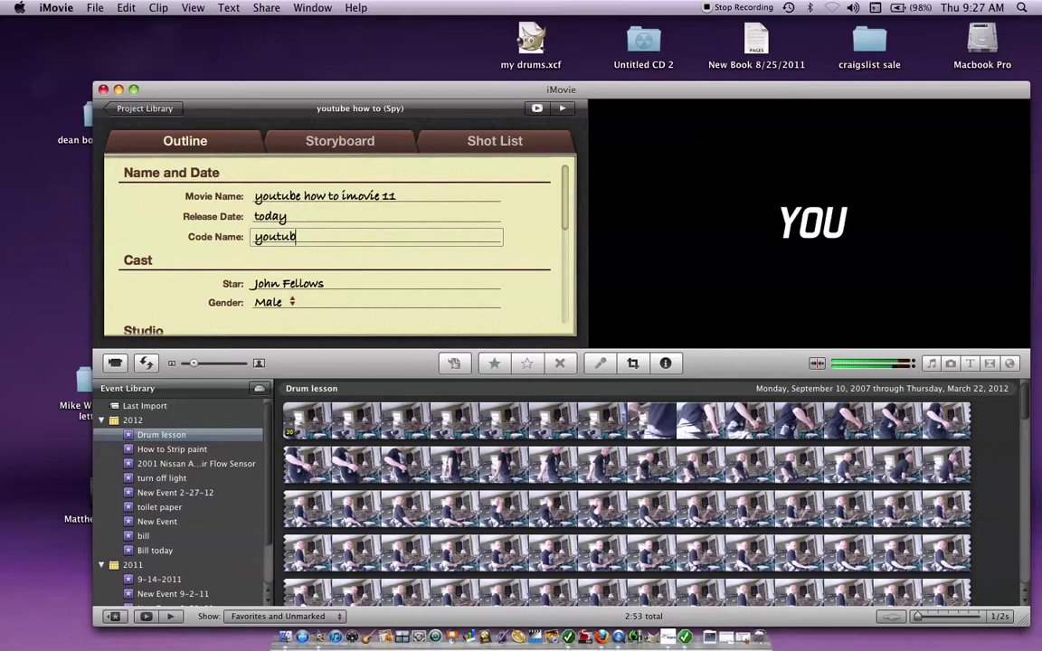
text(e tu)
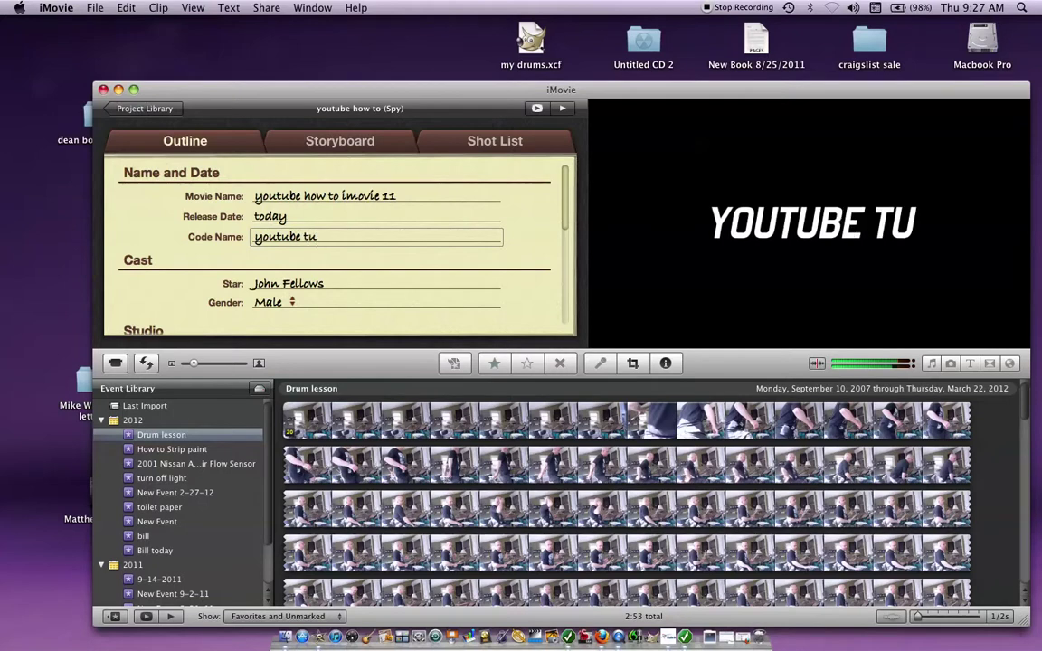
key(BackSpace)
key(BackSpace)
text(di)
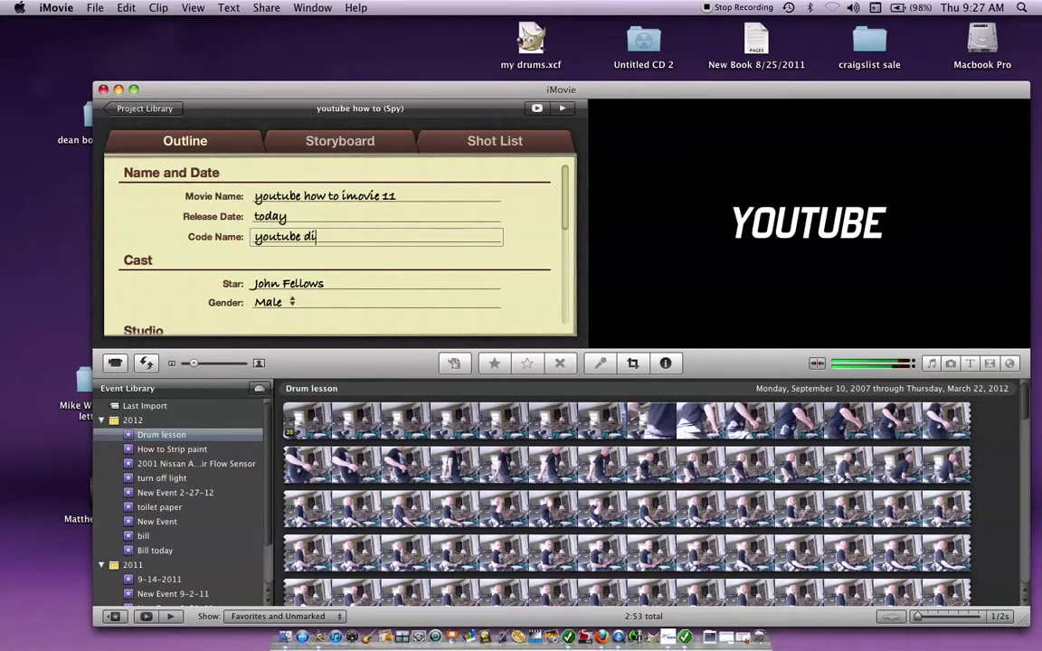
key(BackSpace)
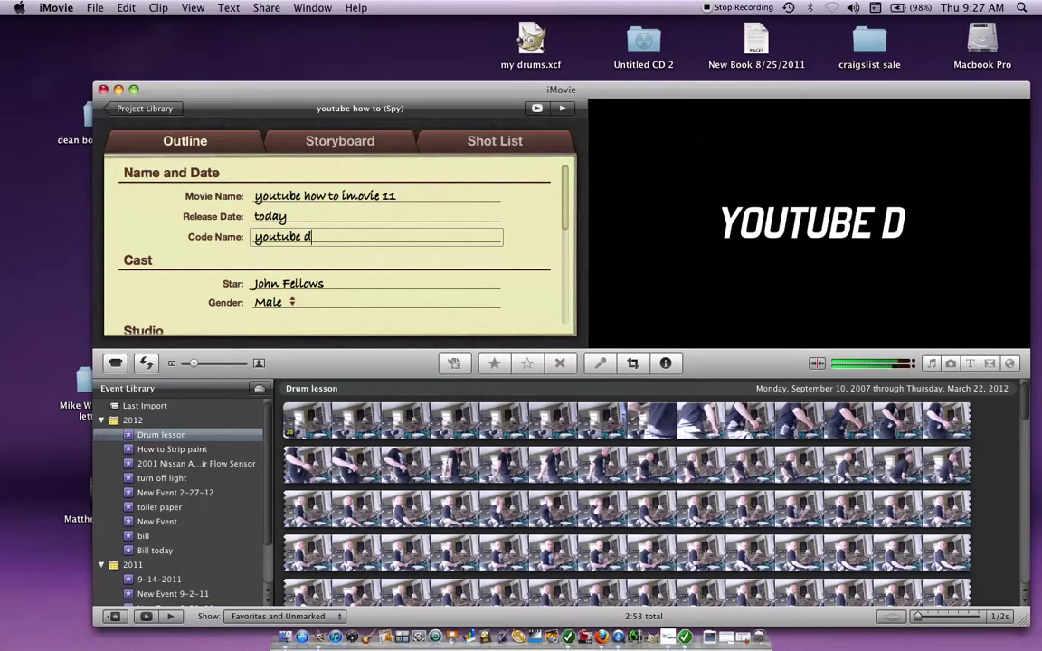
text(ude)
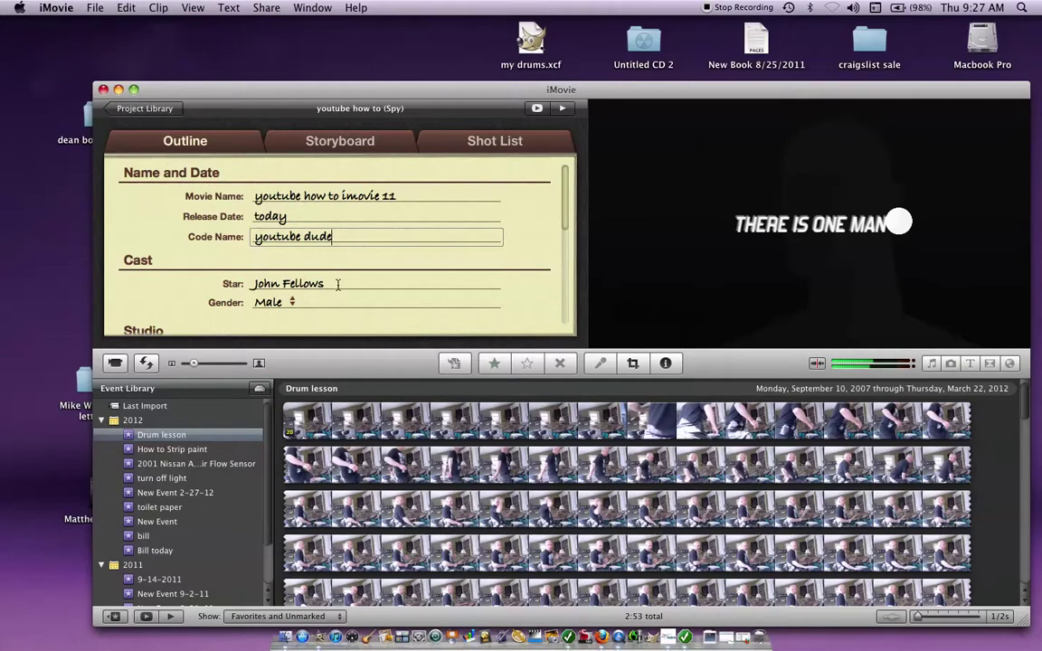
Step: Enter a new name for the trailer's star
key(Tab)
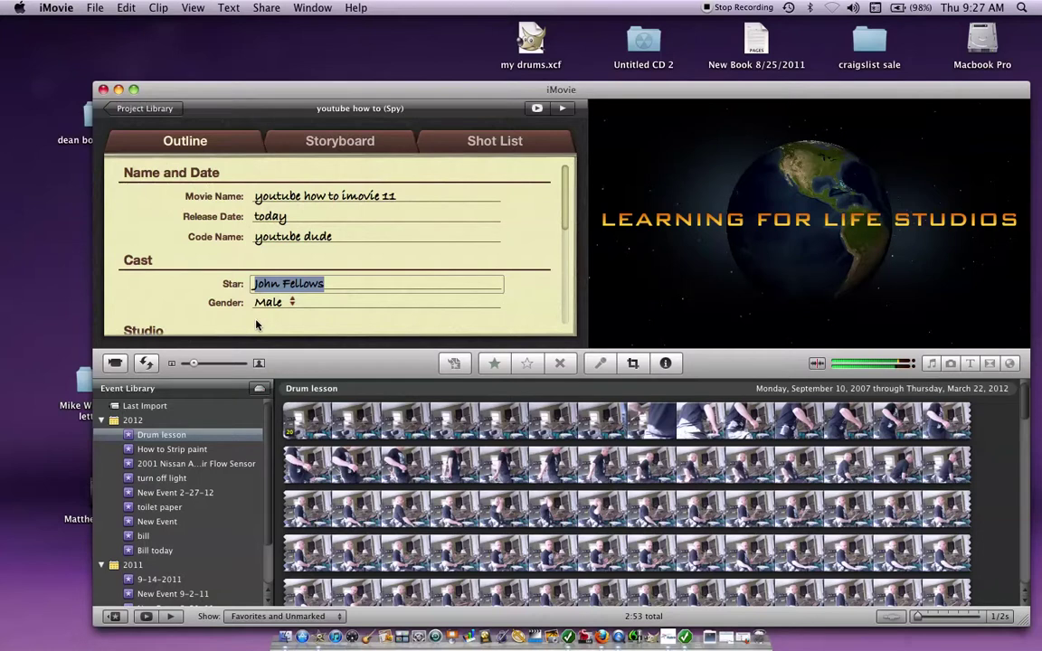
text(L)
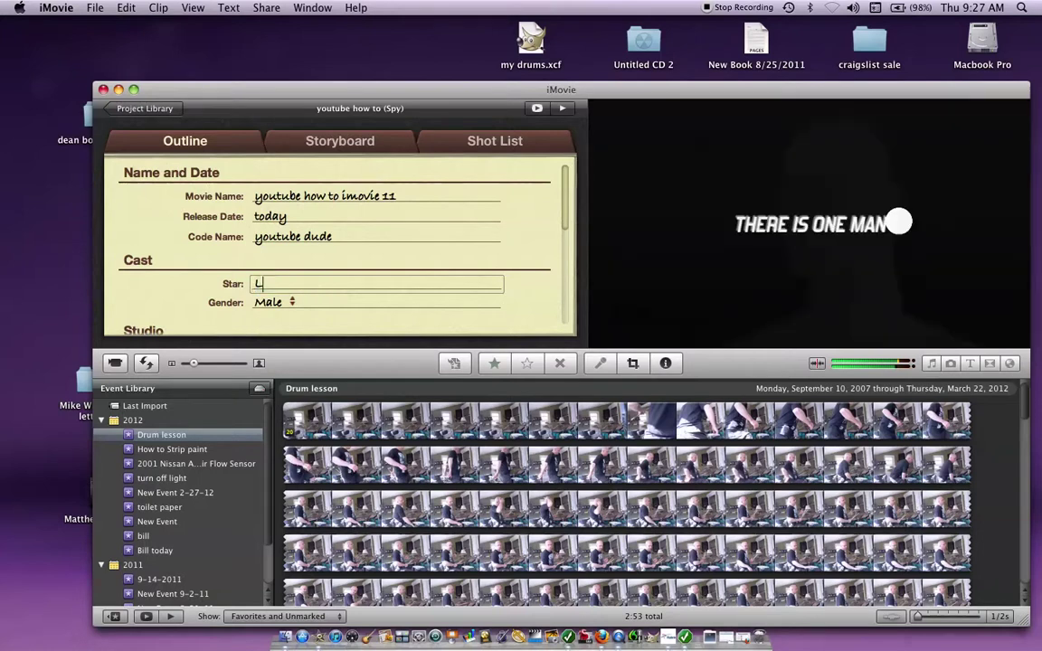
text(unky)
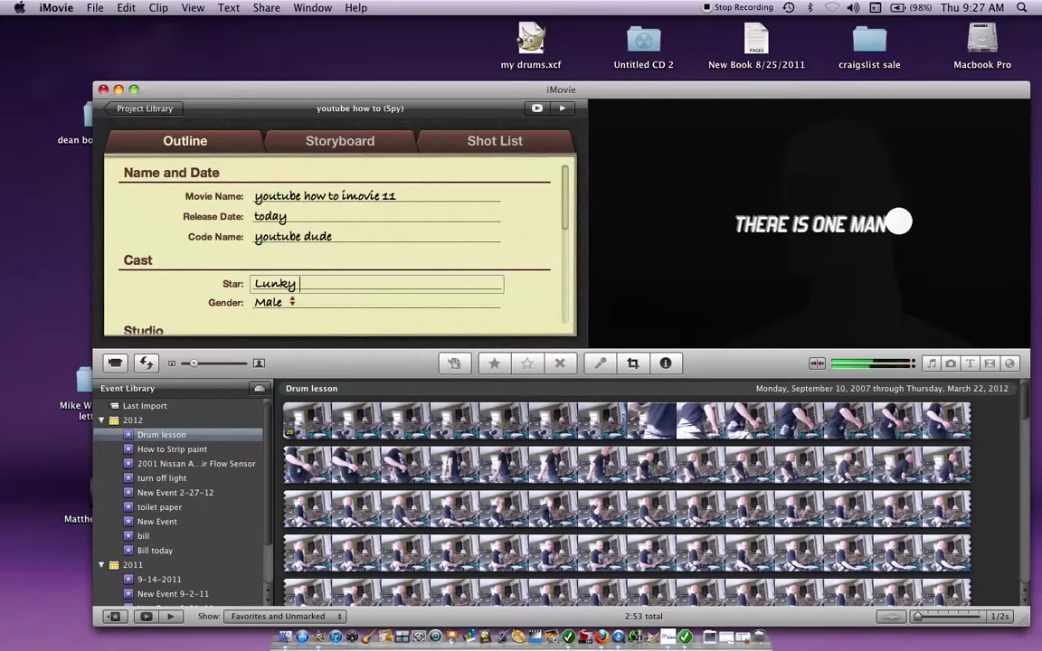
text( Jr)
scroll(328, 317, down, 1)
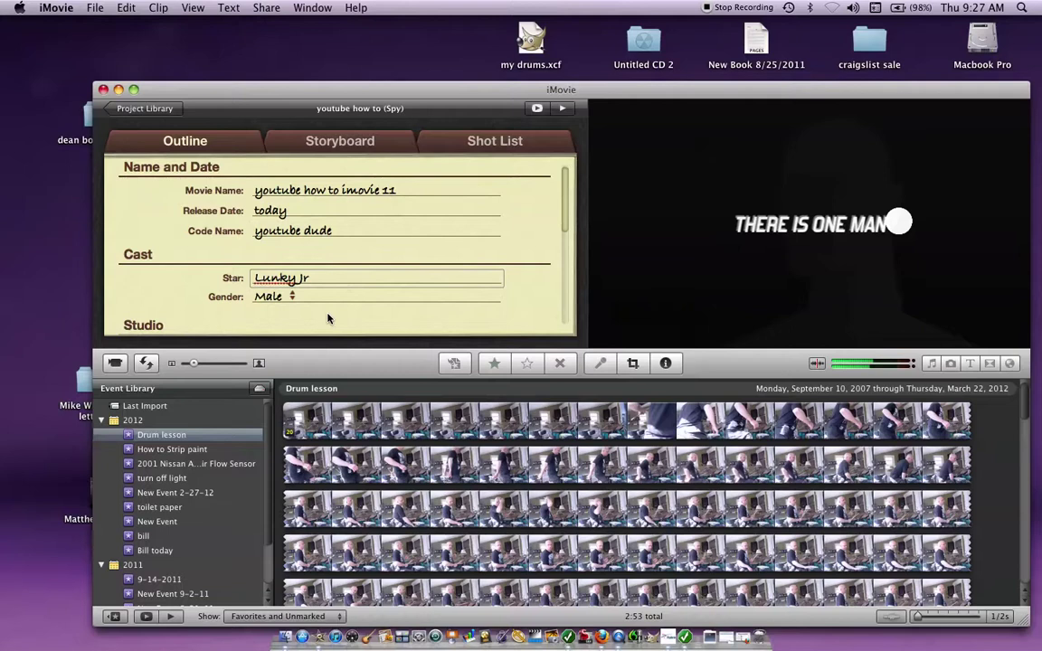
scroll(328, 316, down, 3)
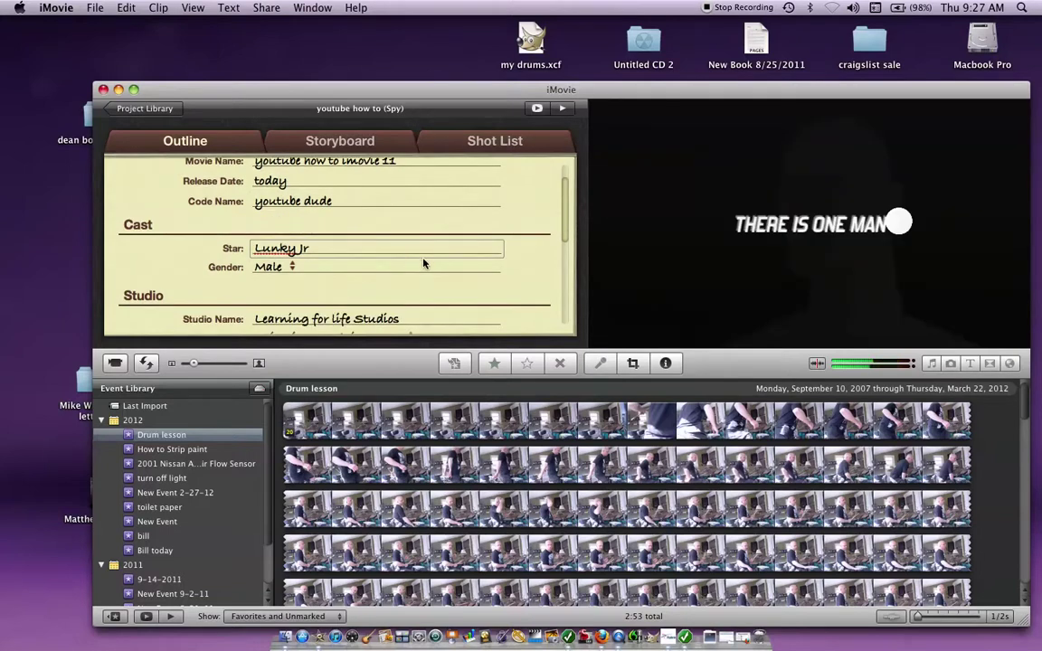
Step: Replace the Studio Name with 'Youtube watchers'
scroll(452, 244, down, 6)
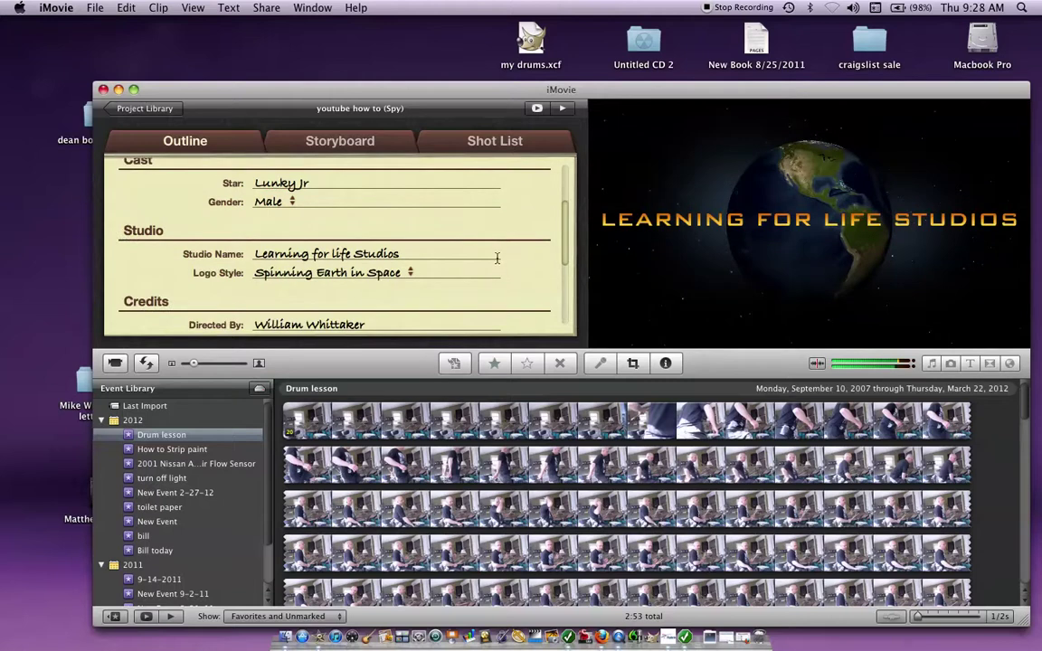
scroll(565, 242, up, 3)
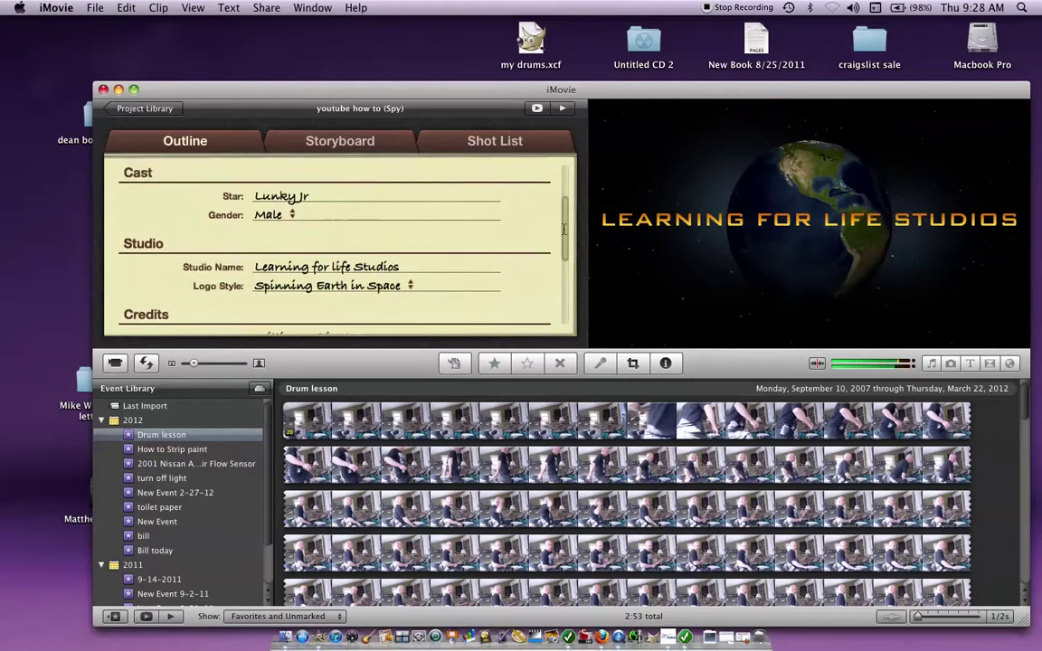
scroll(562, 237, down, 1)
scroll(563, 235, down, 2)
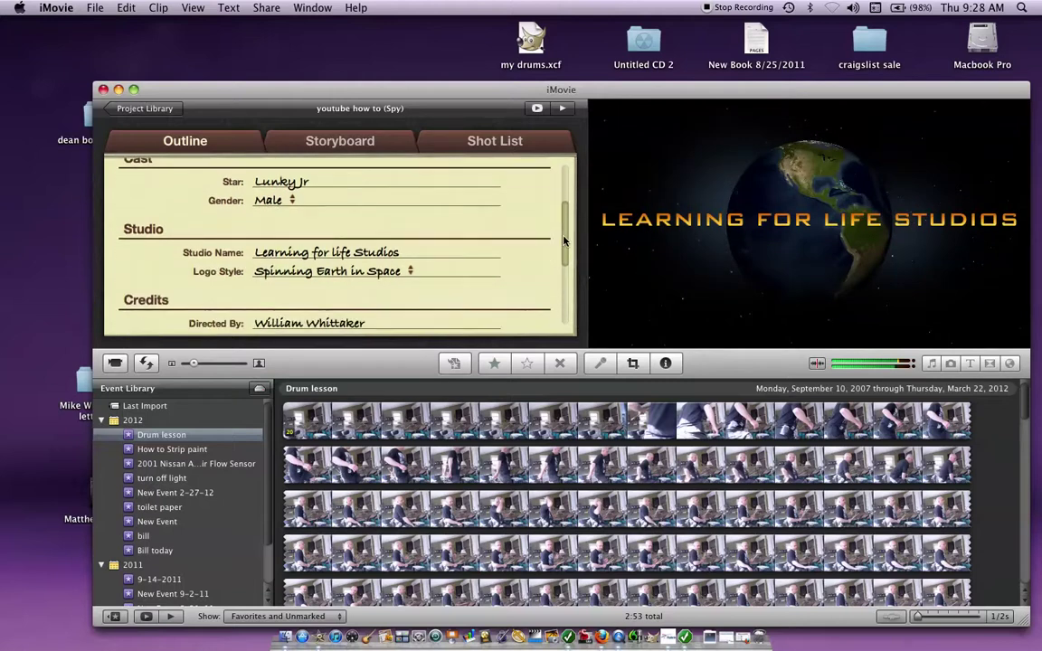
click(401, 253)
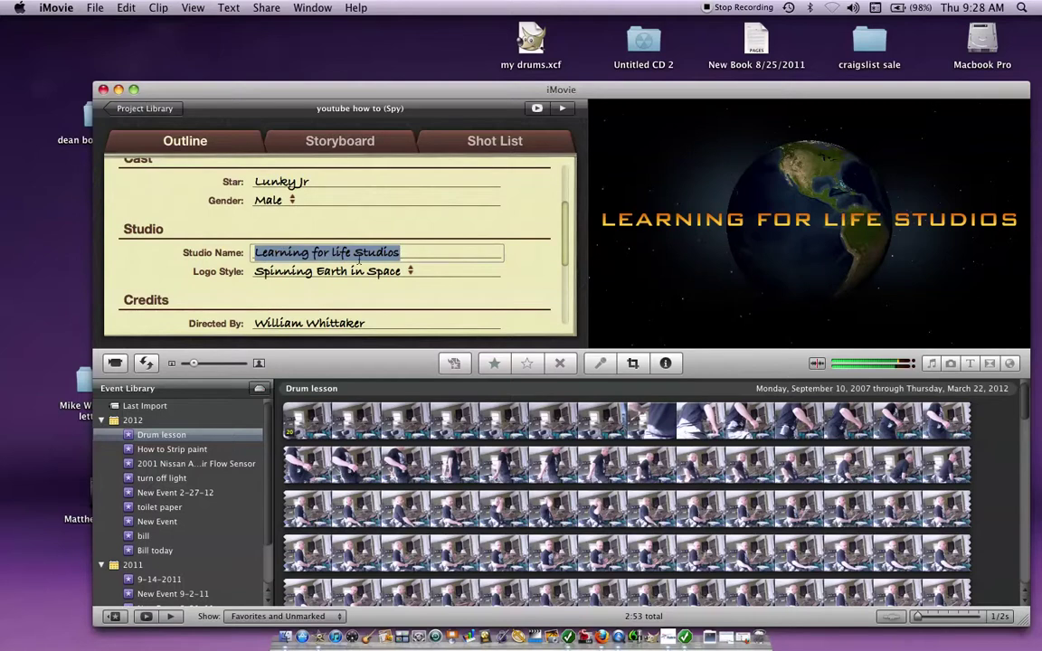
text(Yo)
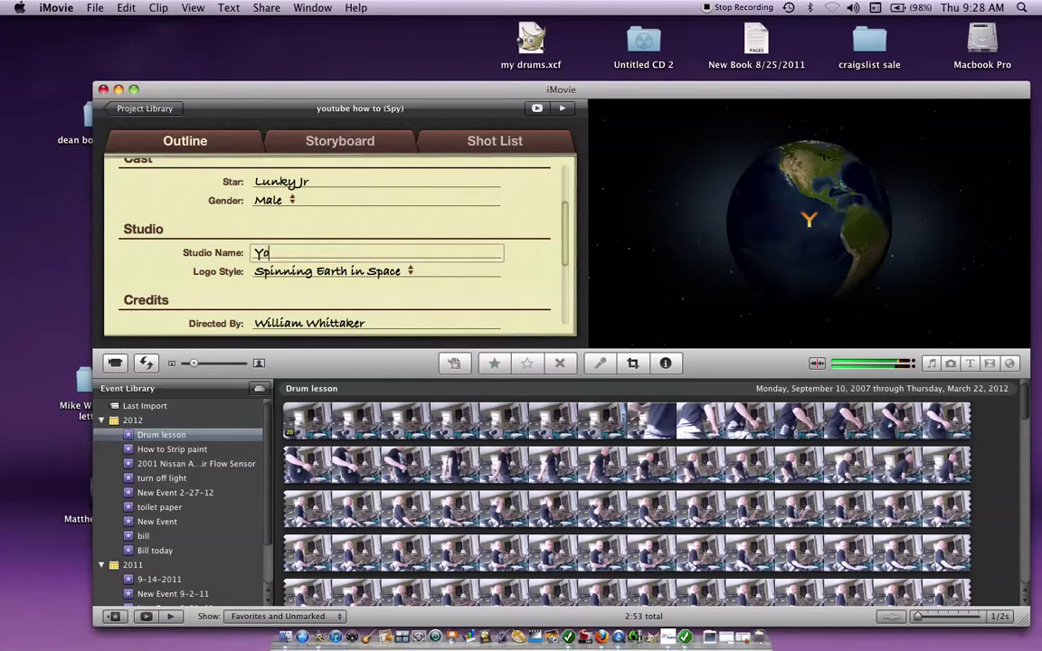
text(utube)
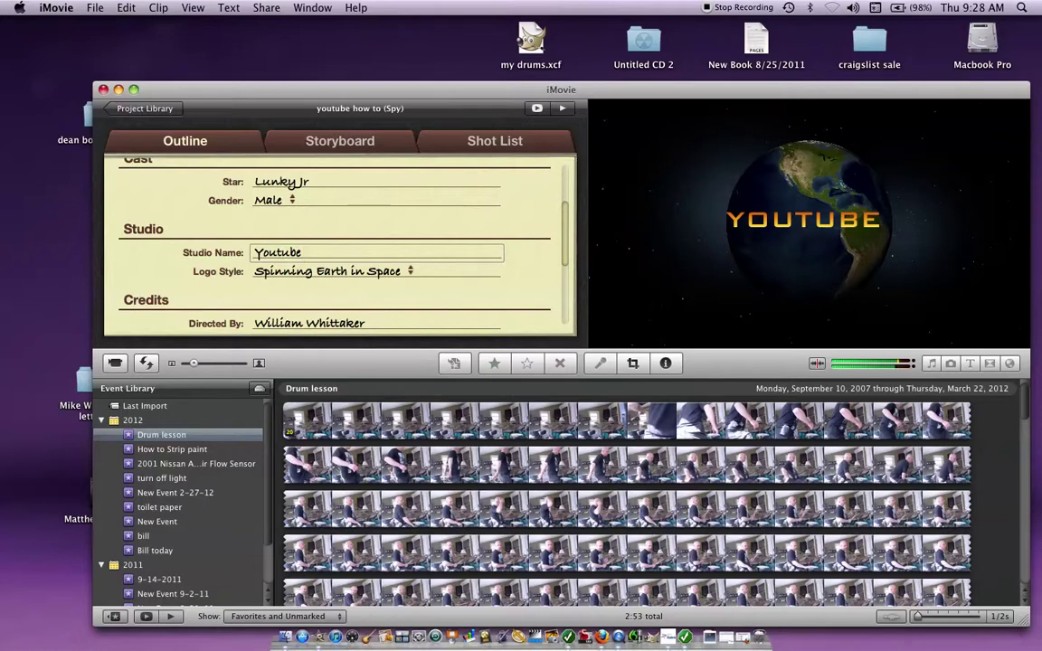
text(t)
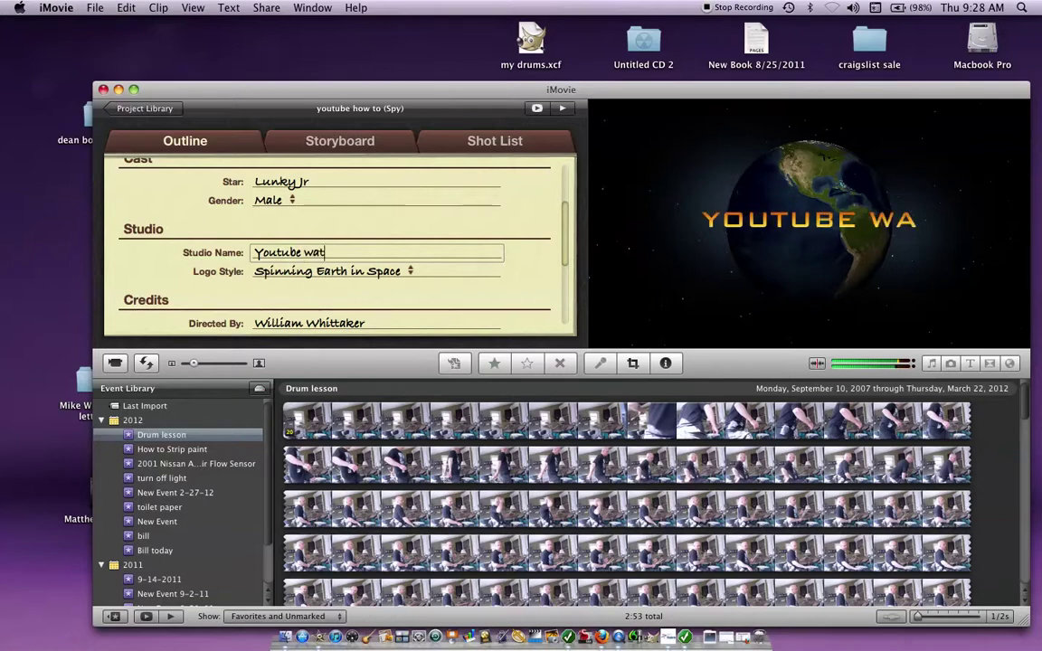
text(ch)
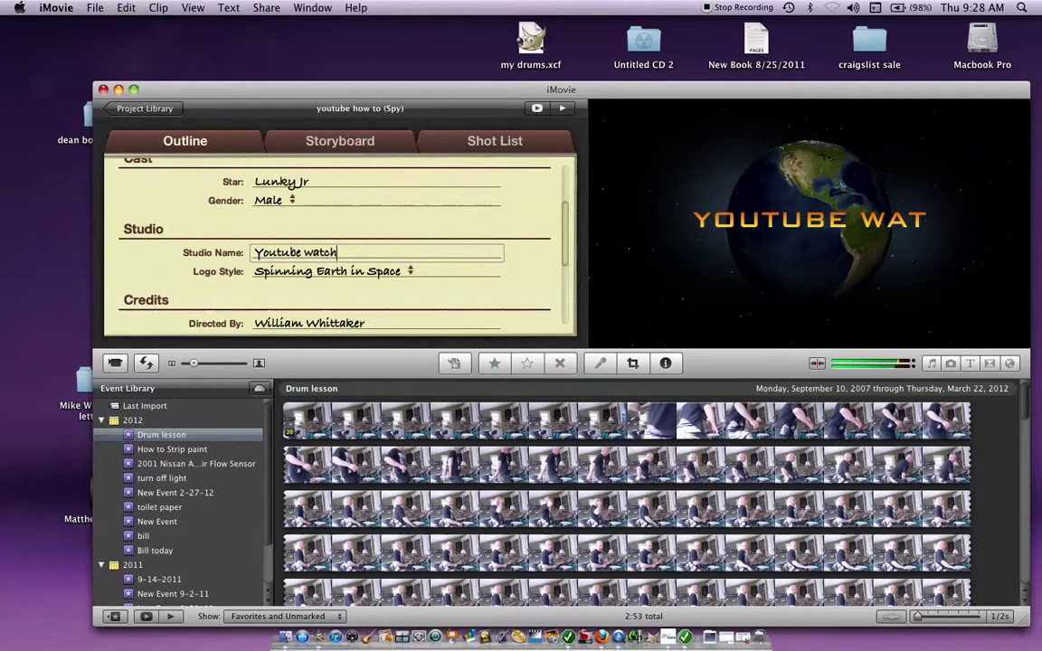
text(chers)
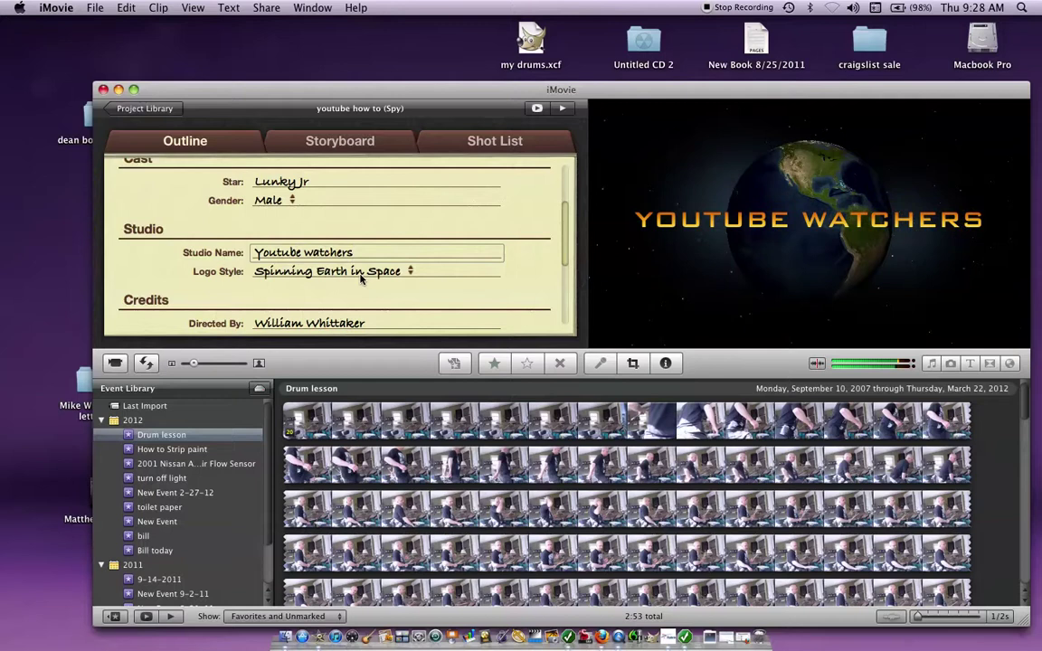
Step: Set the logo style to Glowing Pyramid instead of Snowy Mountain Peak and show the Storyboard
click(409, 273)
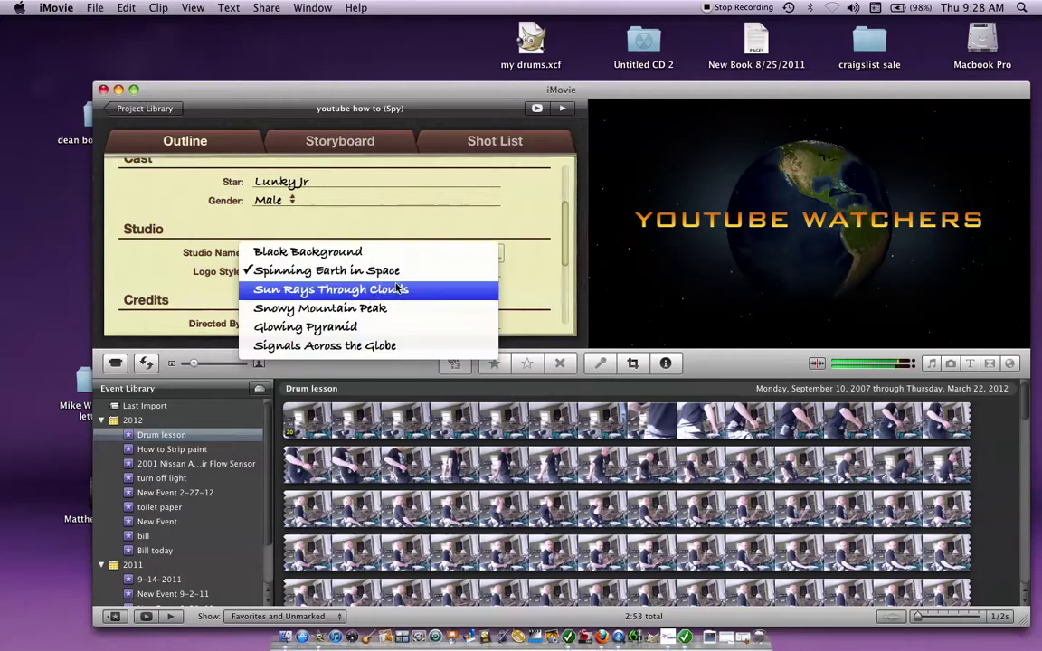
click(346, 314)
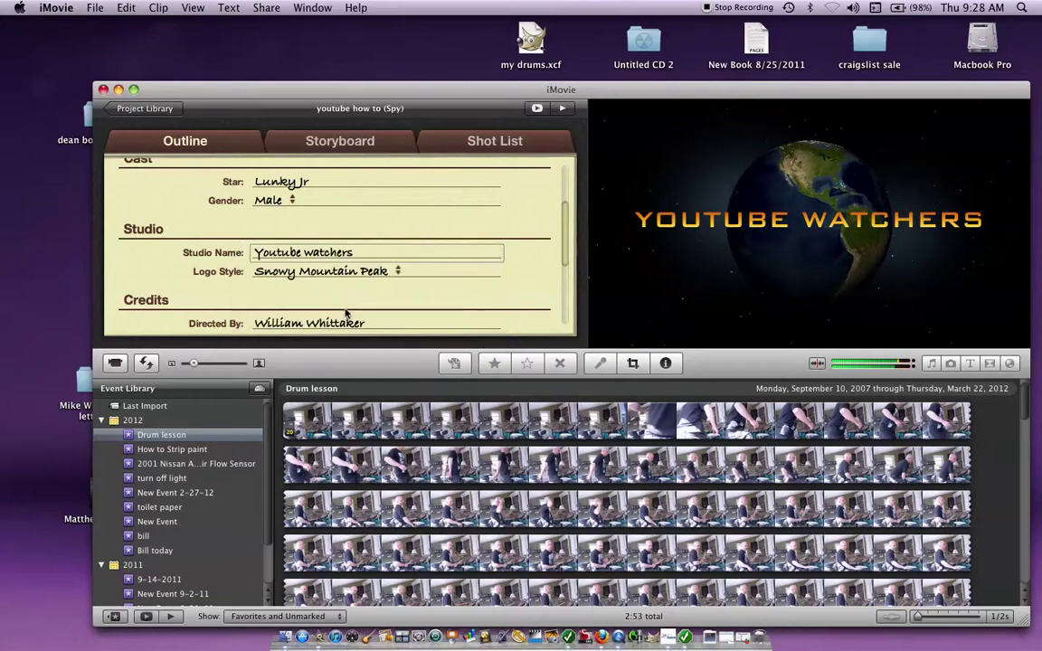
click(401, 277)
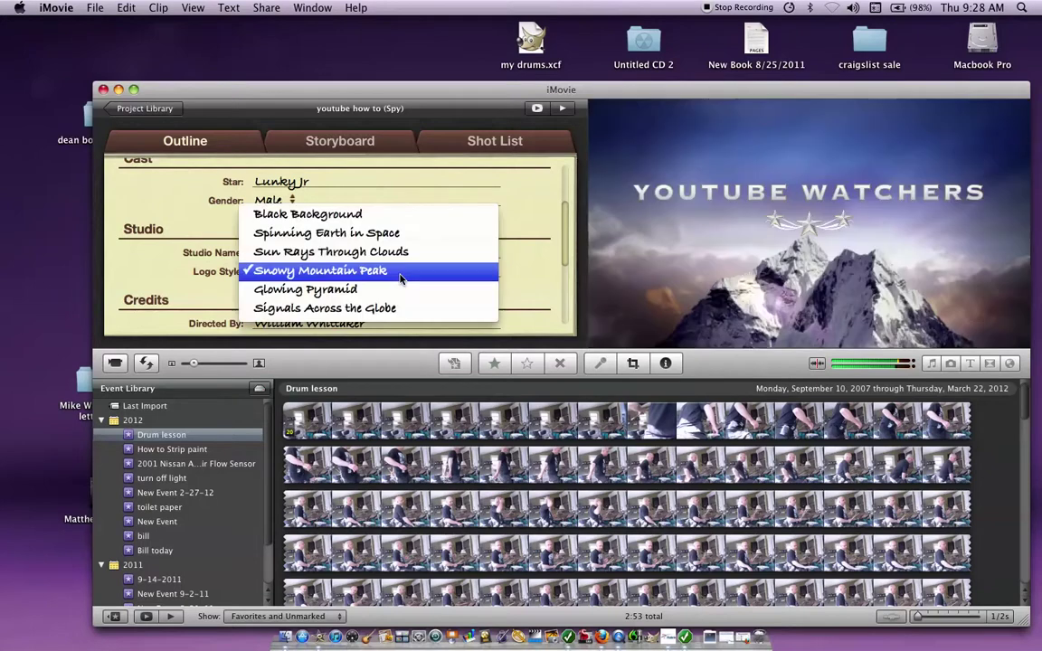
click(372, 290)
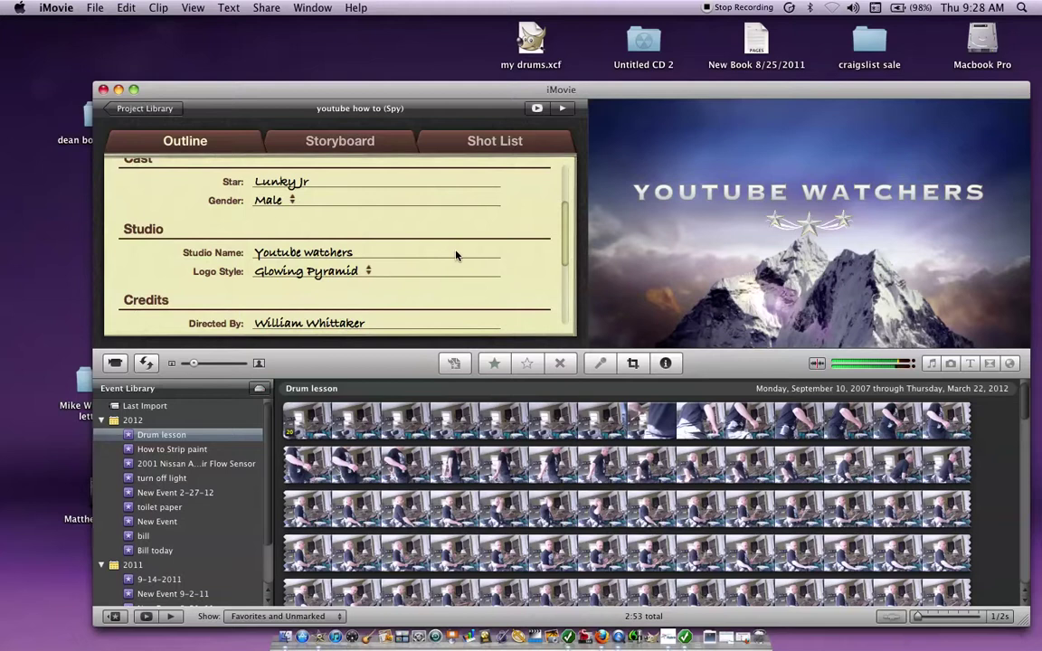
scroll(457, 255, down, 3)
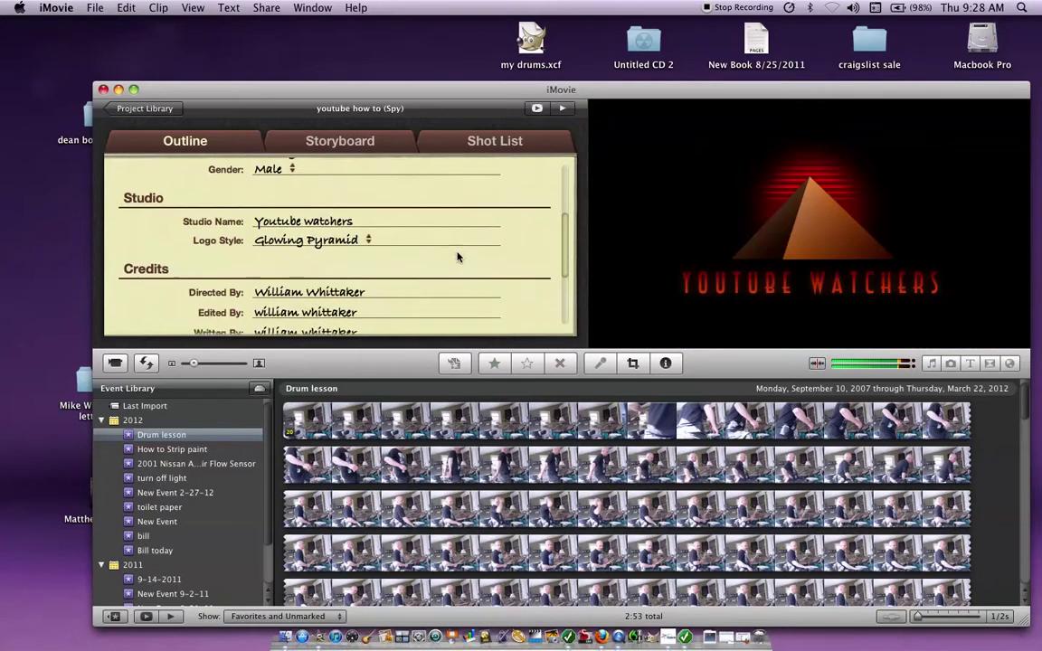
click(357, 145)
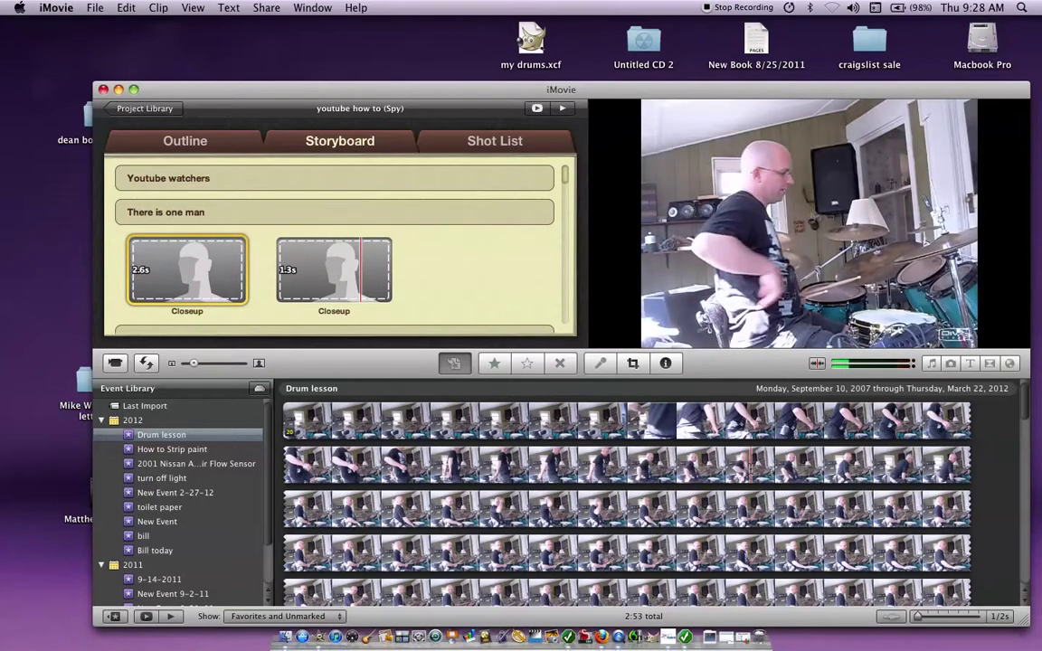
Step: Fill the first and second Closeup shots with drum footage, including a 1.5s range
click(626, 464)
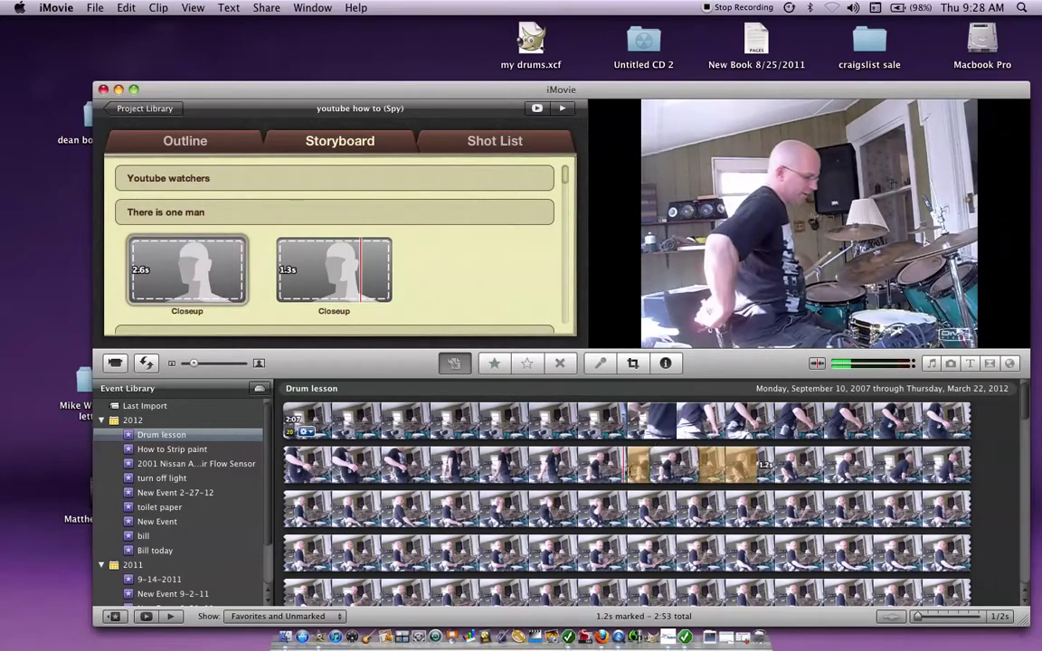
click(334, 269)
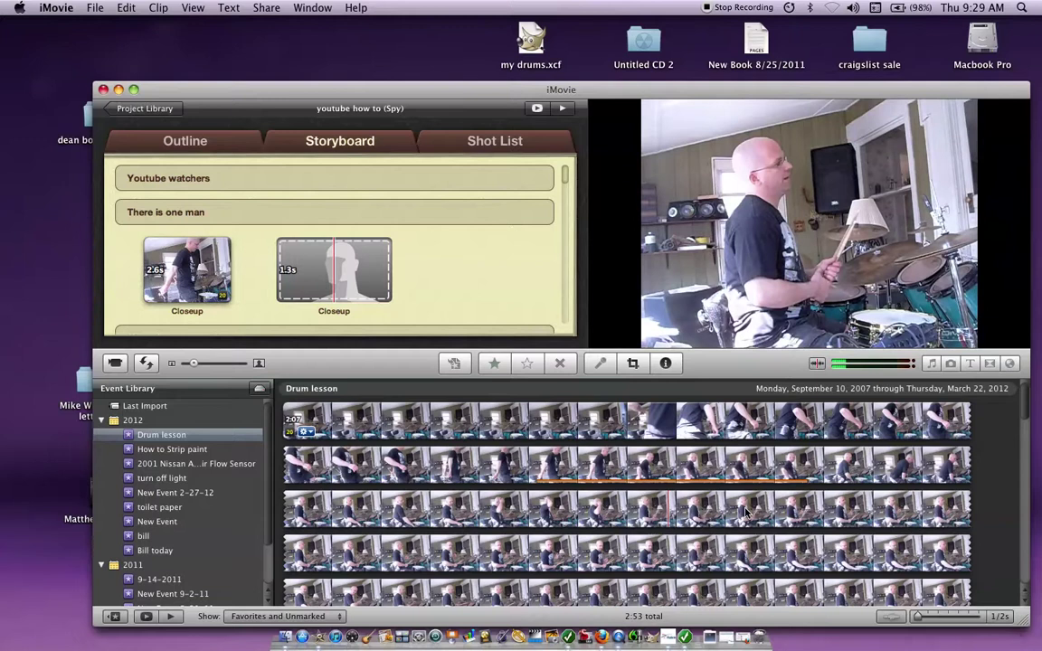
click(669, 510)
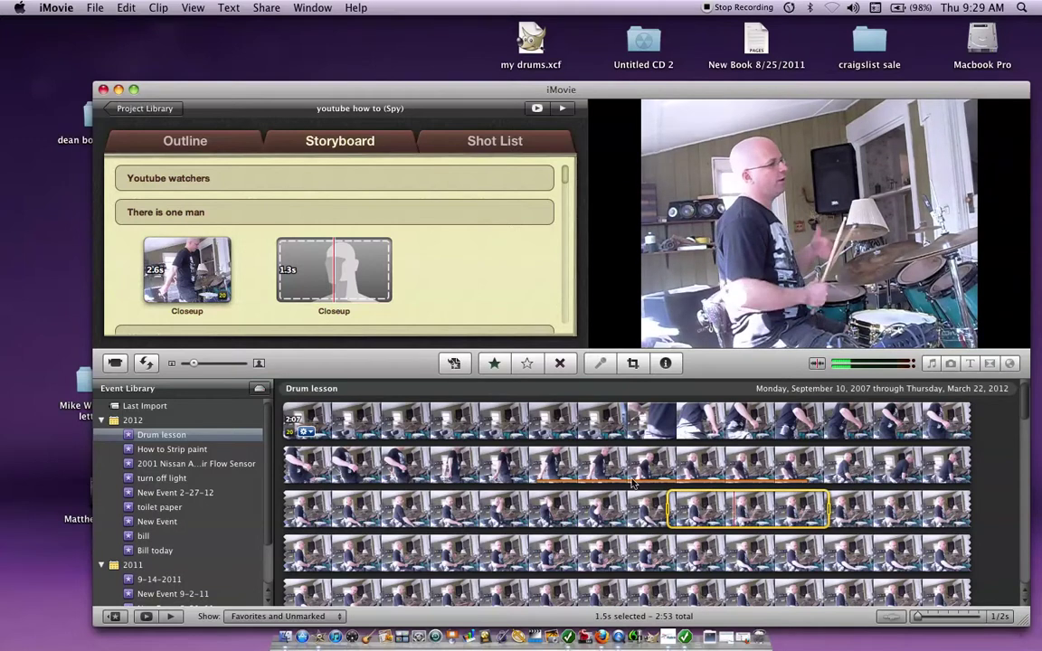
drag(673, 508, 524, 274)
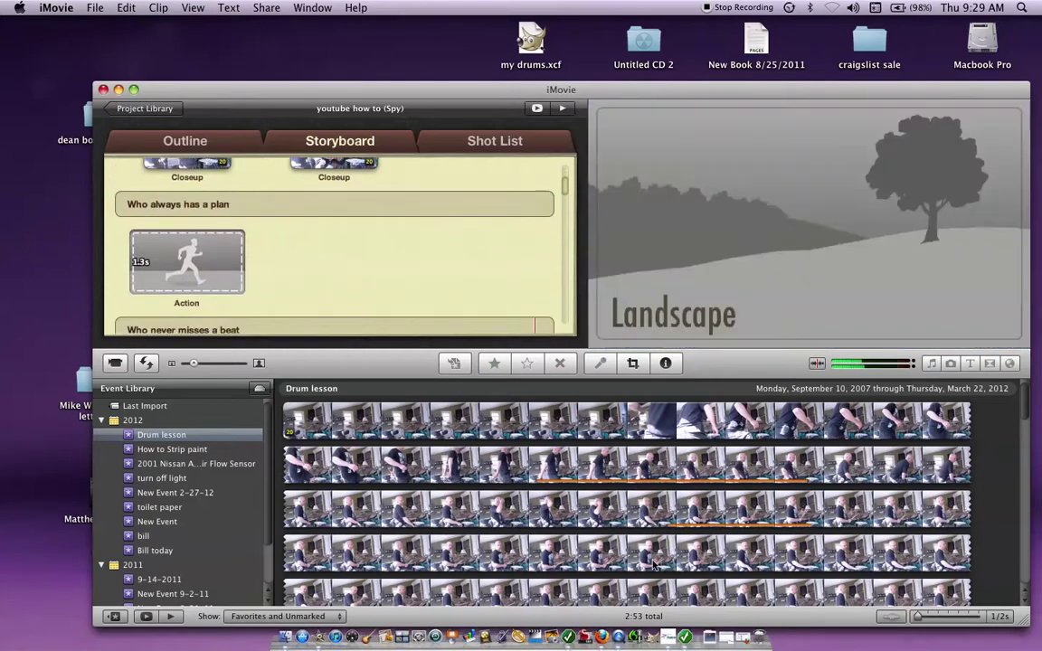
drag(649, 553, 796, 554)
drag(723, 554, 414, 250)
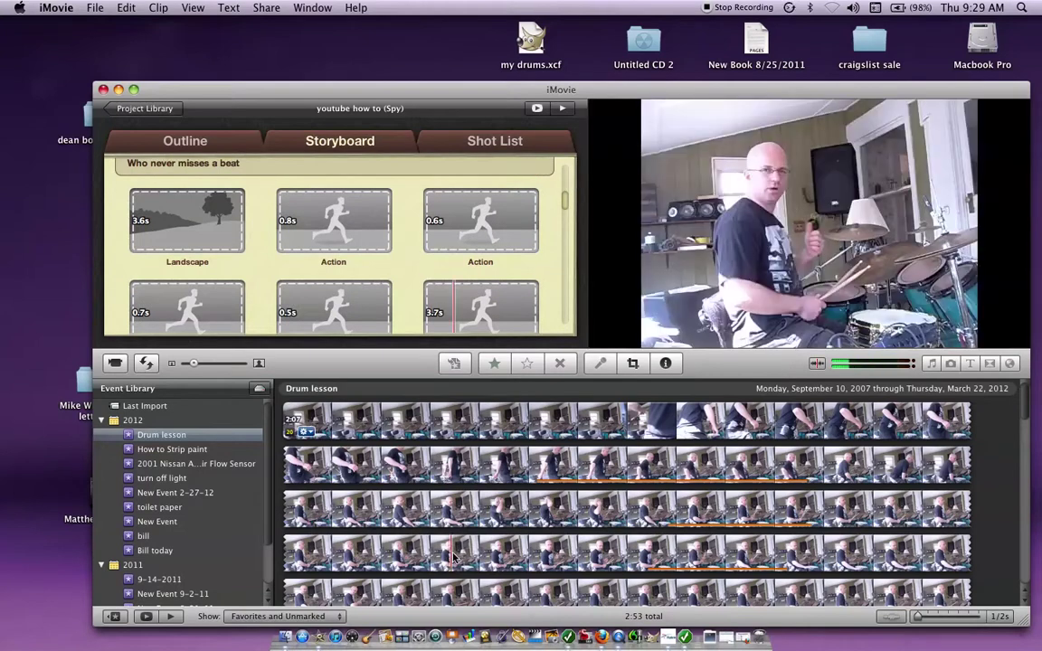
Step: Fill the Landscape shot with a 1.3s drum range and both Action shots, one with 1.2s
drag(452, 554, 592, 553)
drag(520, 554, 187, 222)
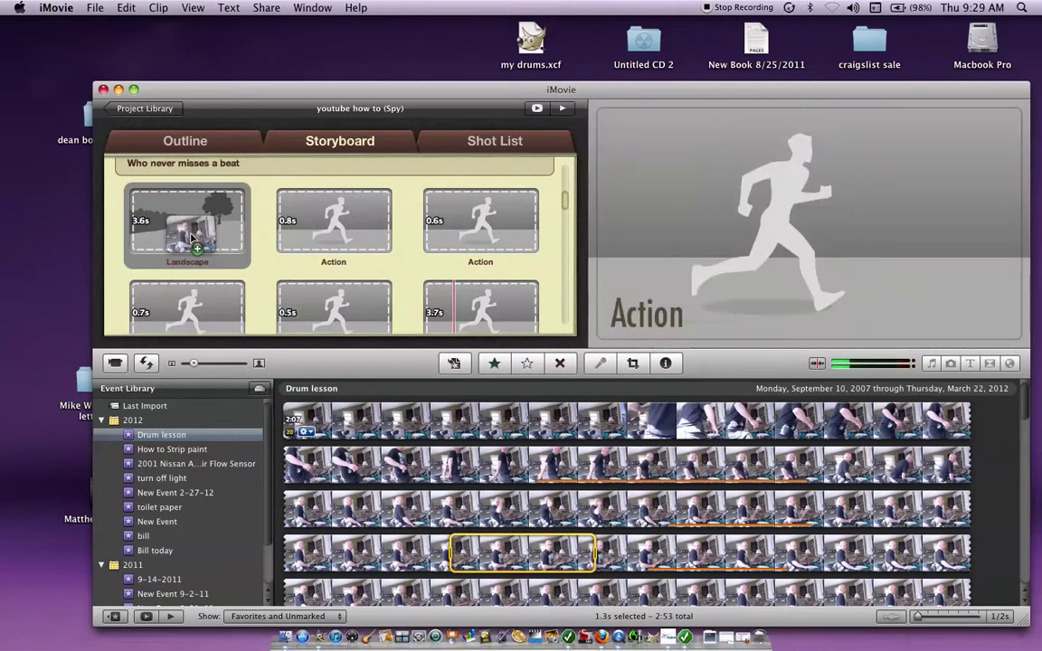
drag(435, 463, 332, 217)
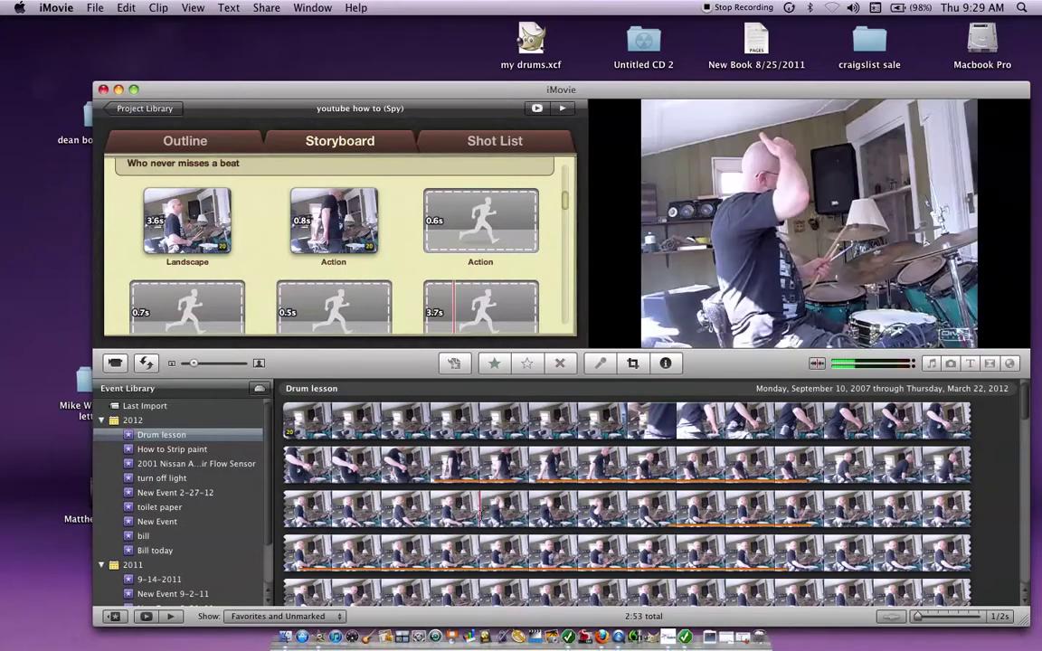
drag(482, 508, 608, 509)
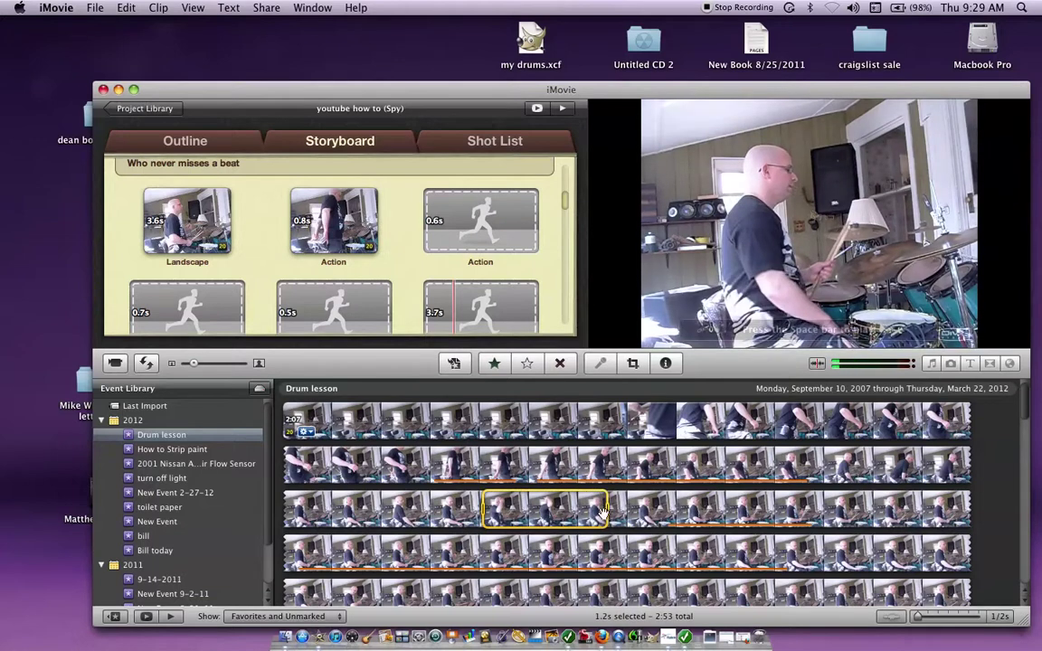
drag(542, 508, 473, 235)
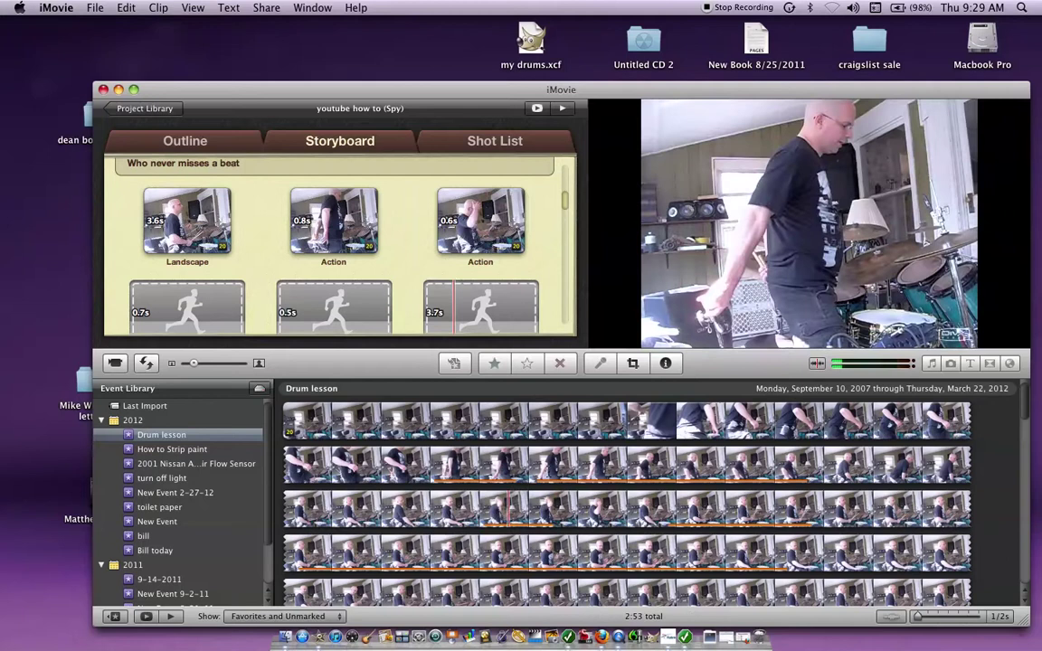
Step: Place another 1.3s drum range in the storyboard and open the clip's Clip Adjustments
drag(529, 464, 563, 464)
drag(649, 453, 673, 464)
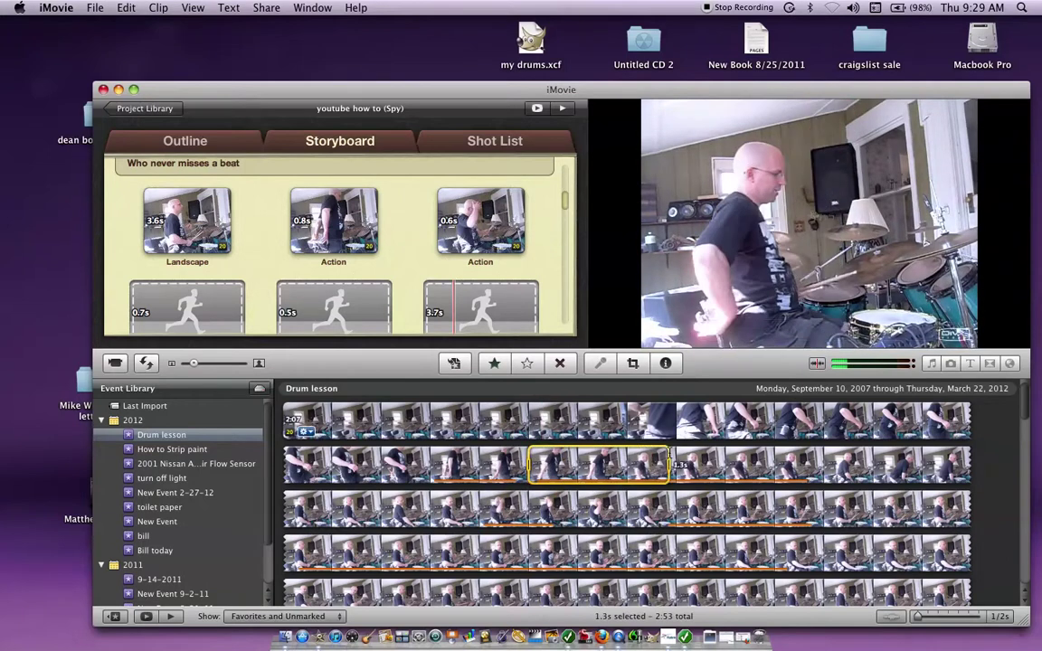
drag(561, 482, 192, 314)
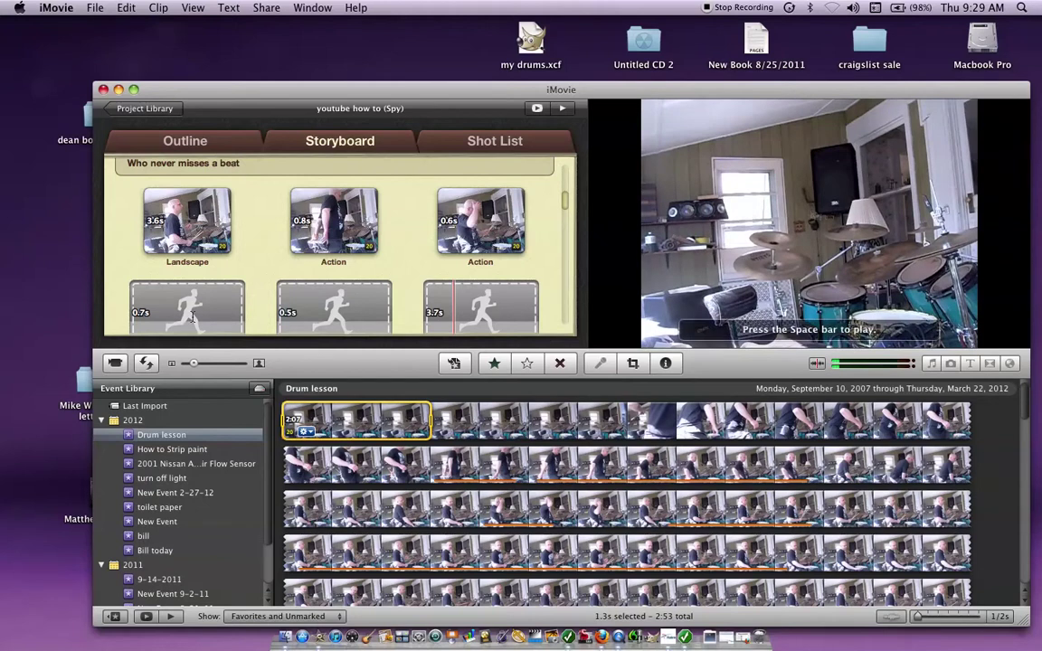
click(308, 433)
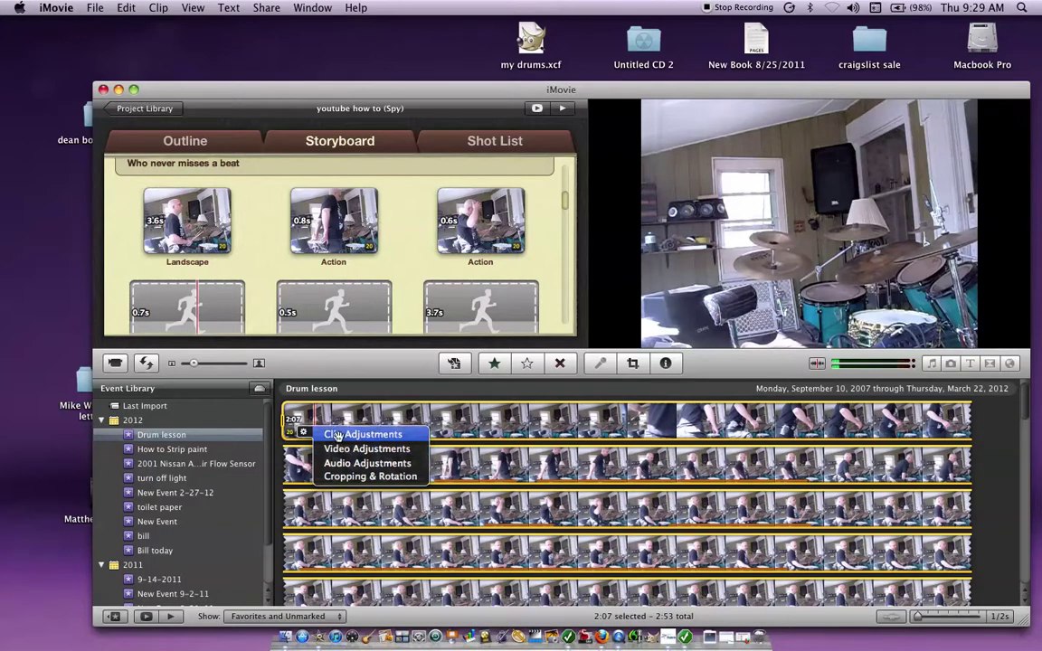
click(335, 434)
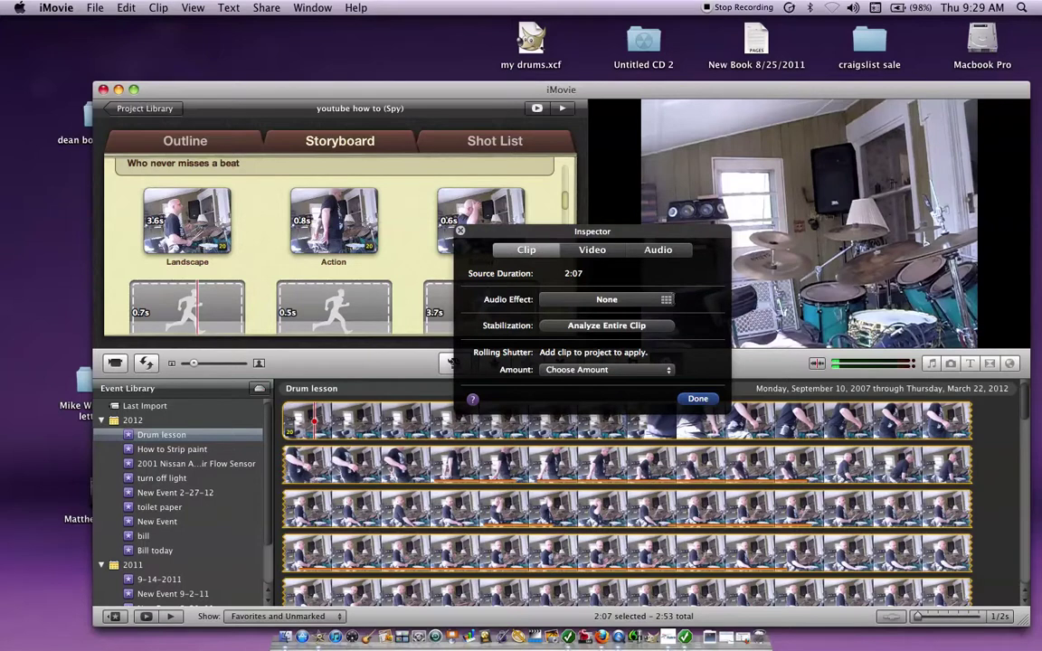
Step: Try Pitch Down 4 and Medium Room, then apply the Cosmic audio effect and close the Inspector
click(633, 299)
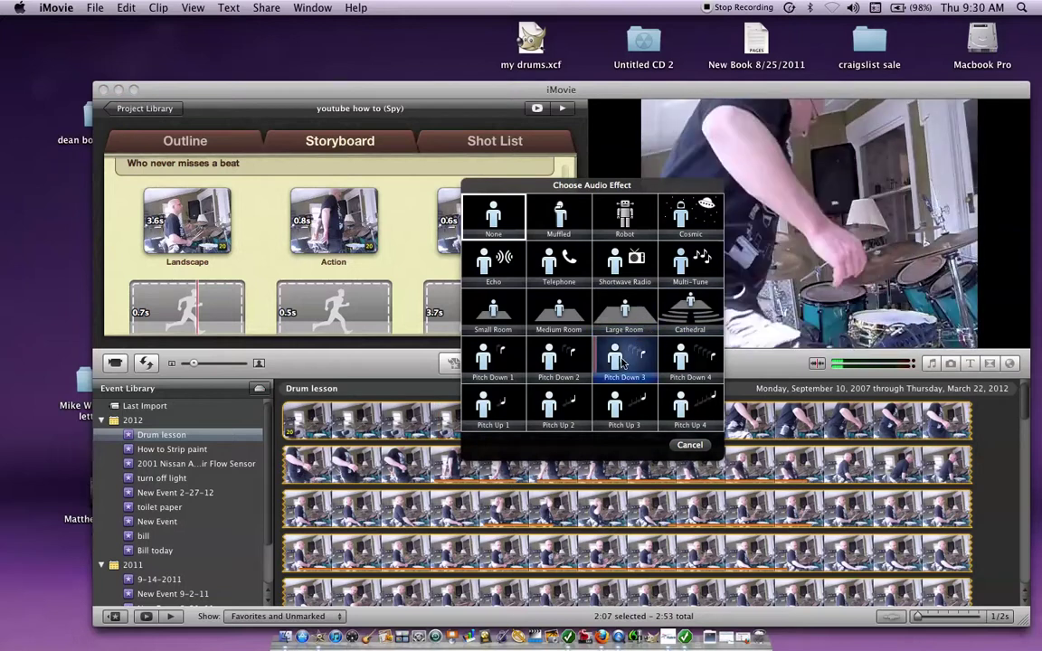
click(674, 365)
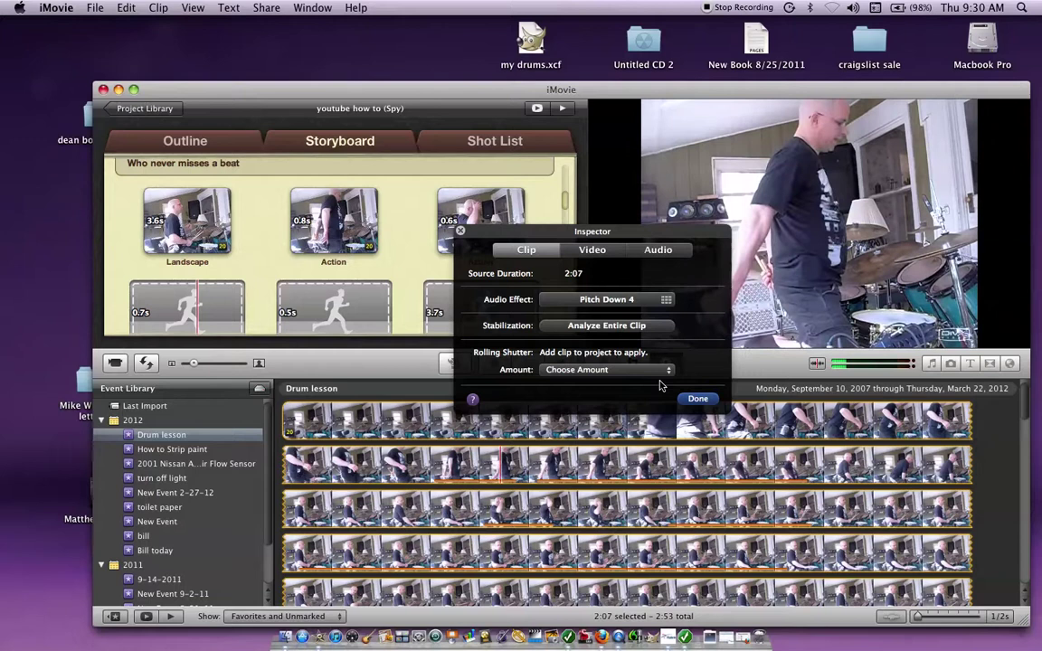
click(666, 300)
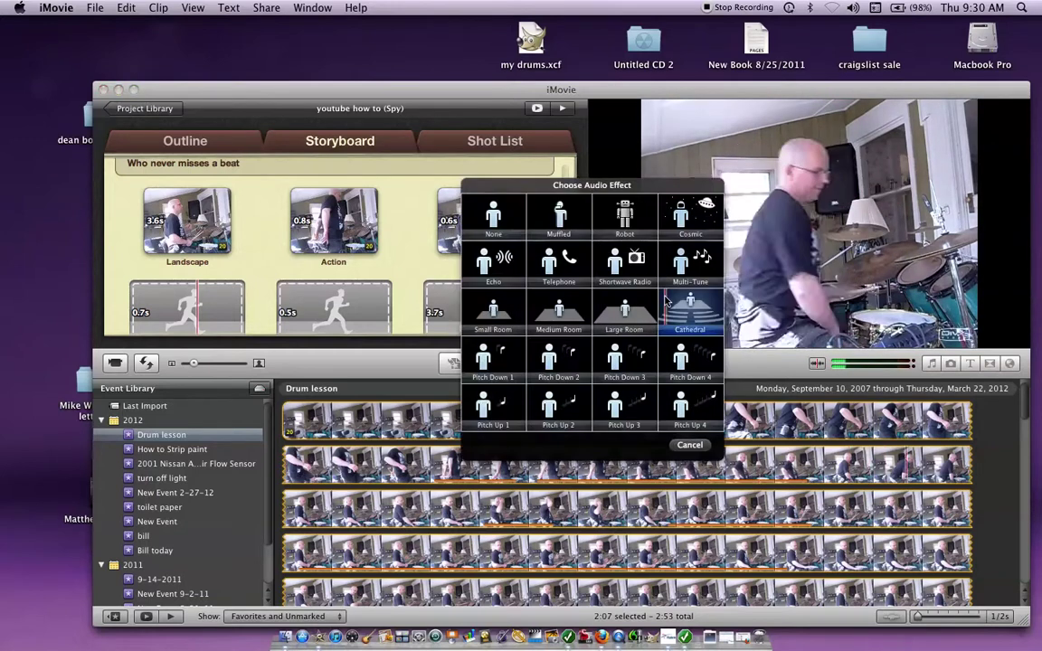
click(557, 314)
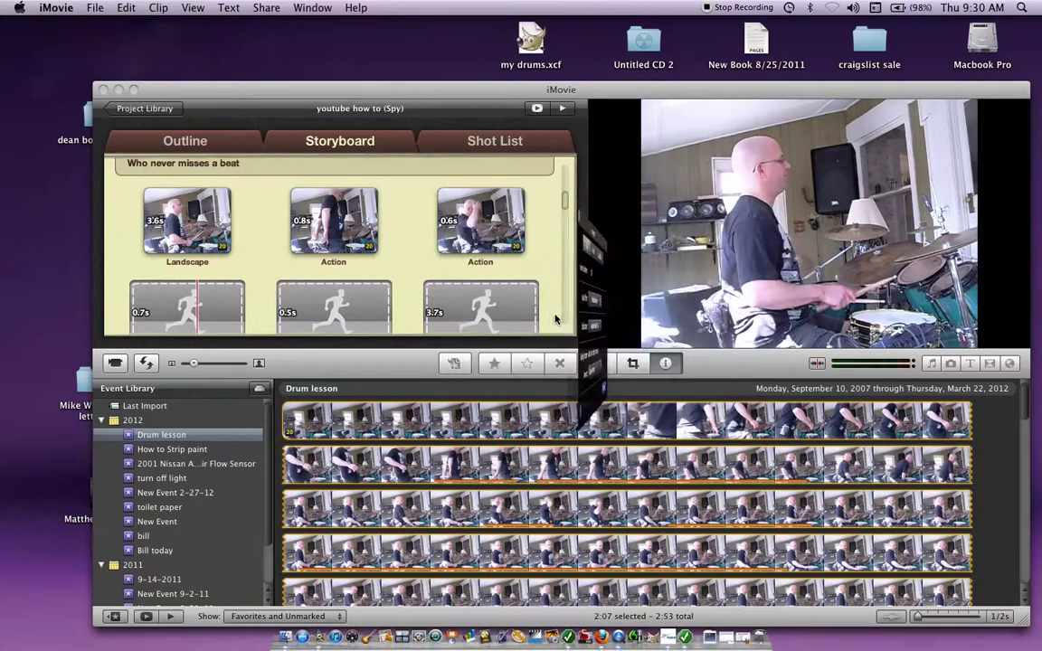
scroll(629, 435, down, 3)
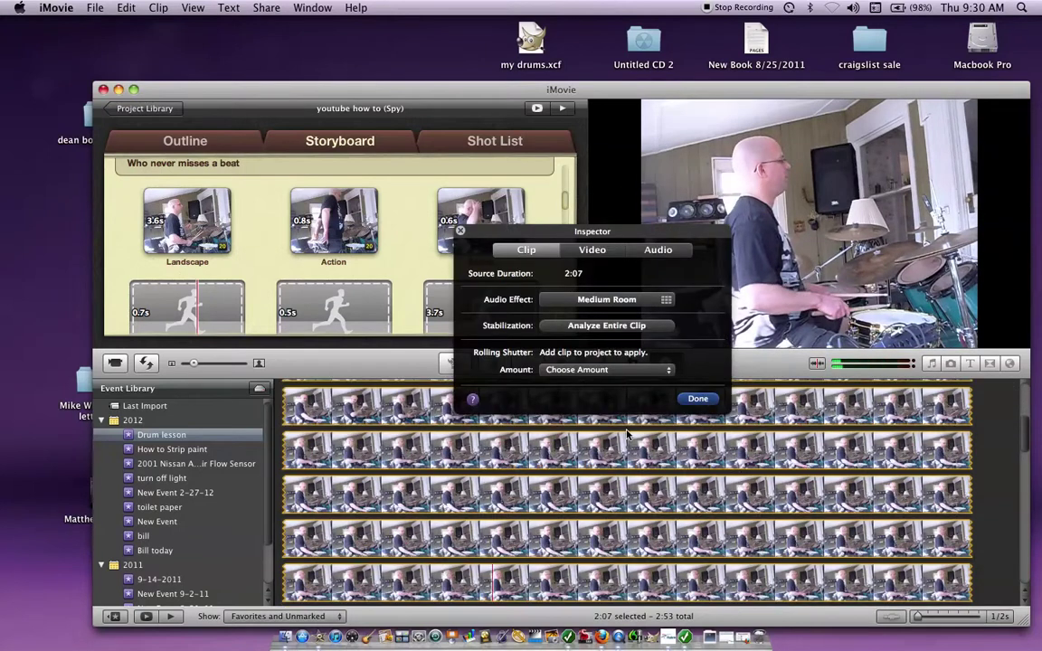
click(668, 301)
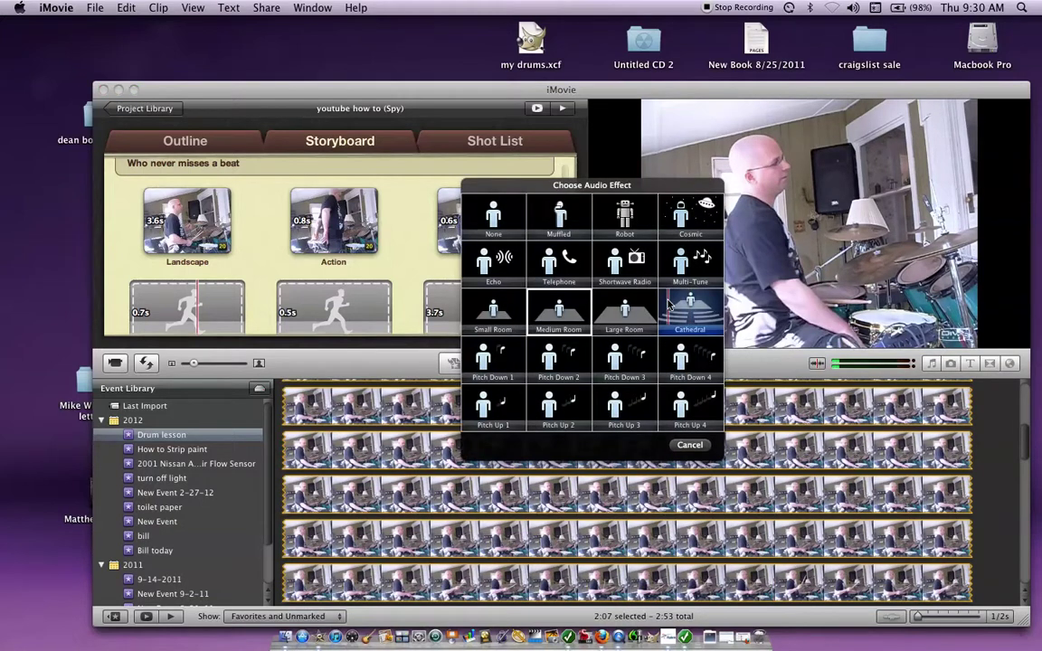
click(691, 220)
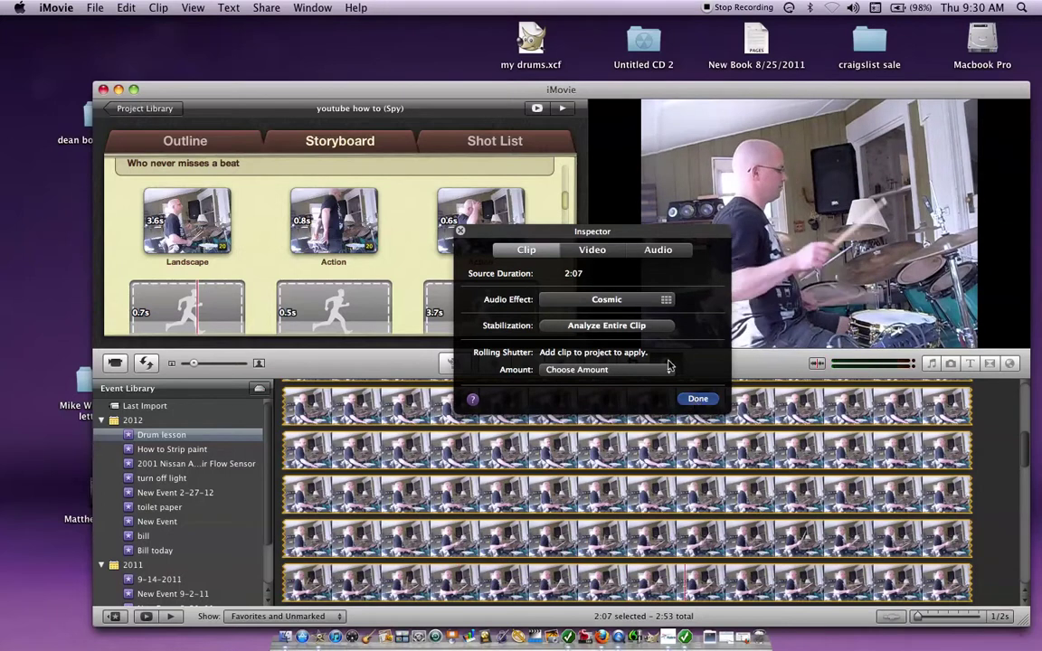
click(697, 399)
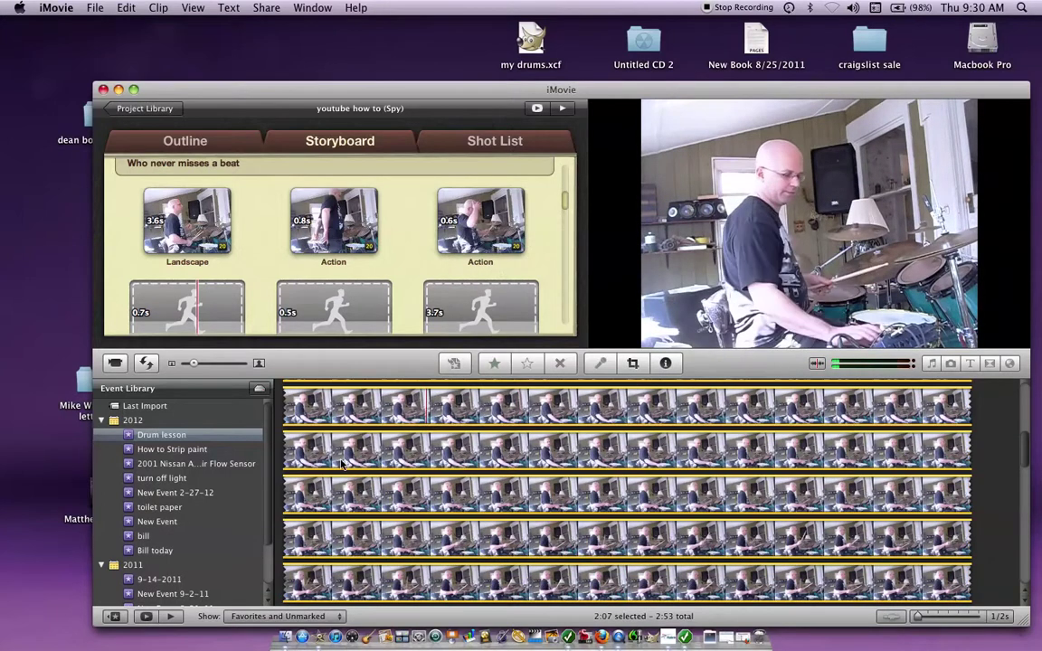
Step: Lower the clip's exposure to 92% in Video Adjustments, then show its Audio settings
scroll(432, 470, up, 1)
scroll(433, 470, up, 3)
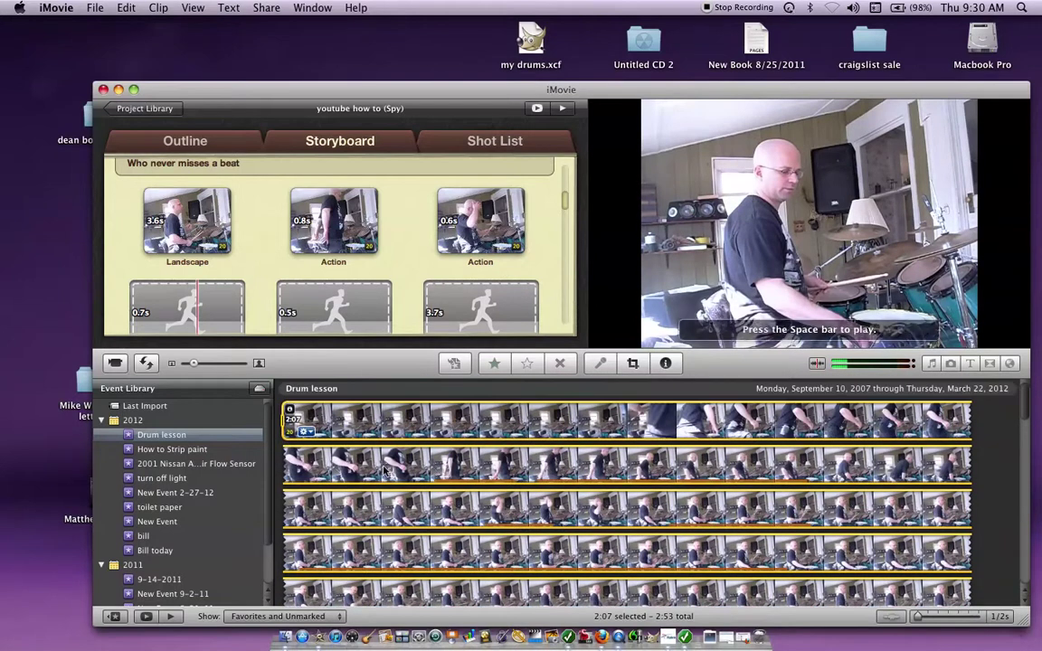
click(304, 432)
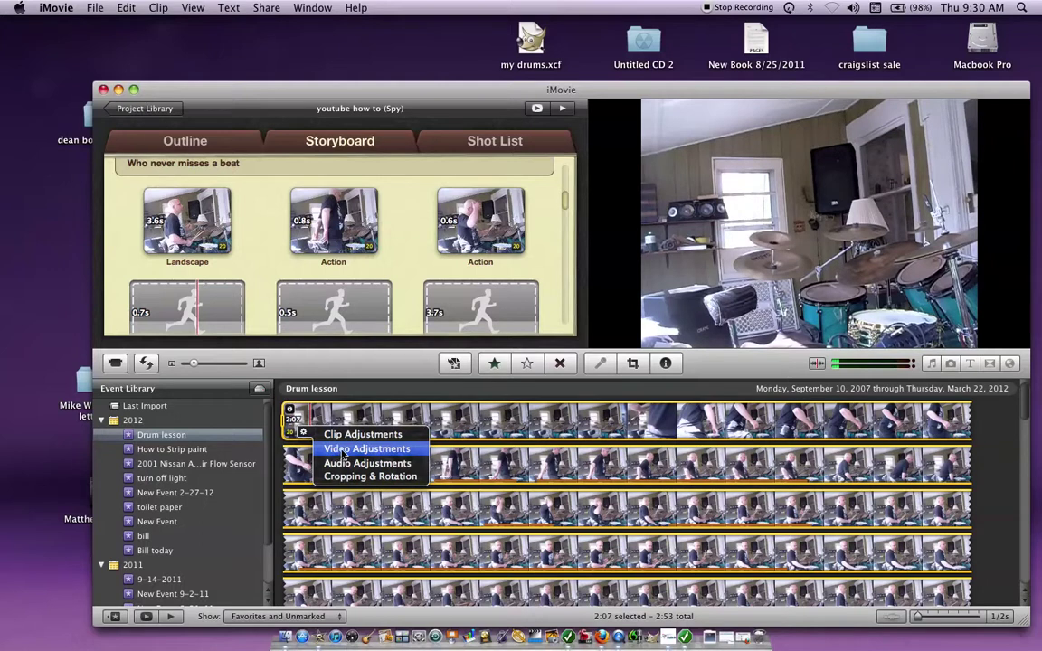
click(343, 450)
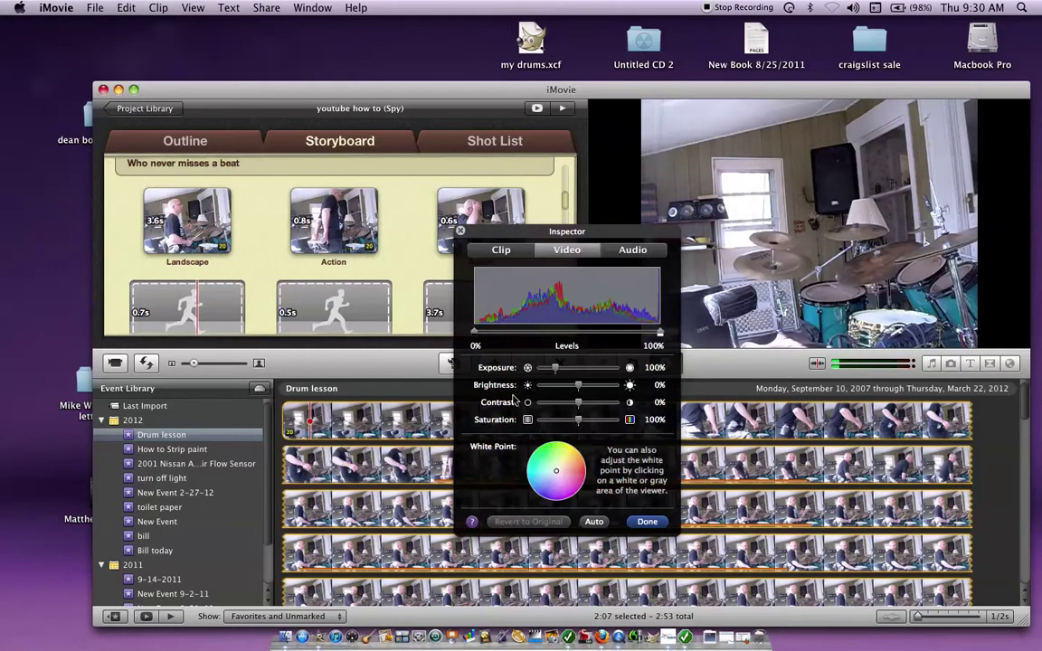
drag(554, 371, 579, 422)
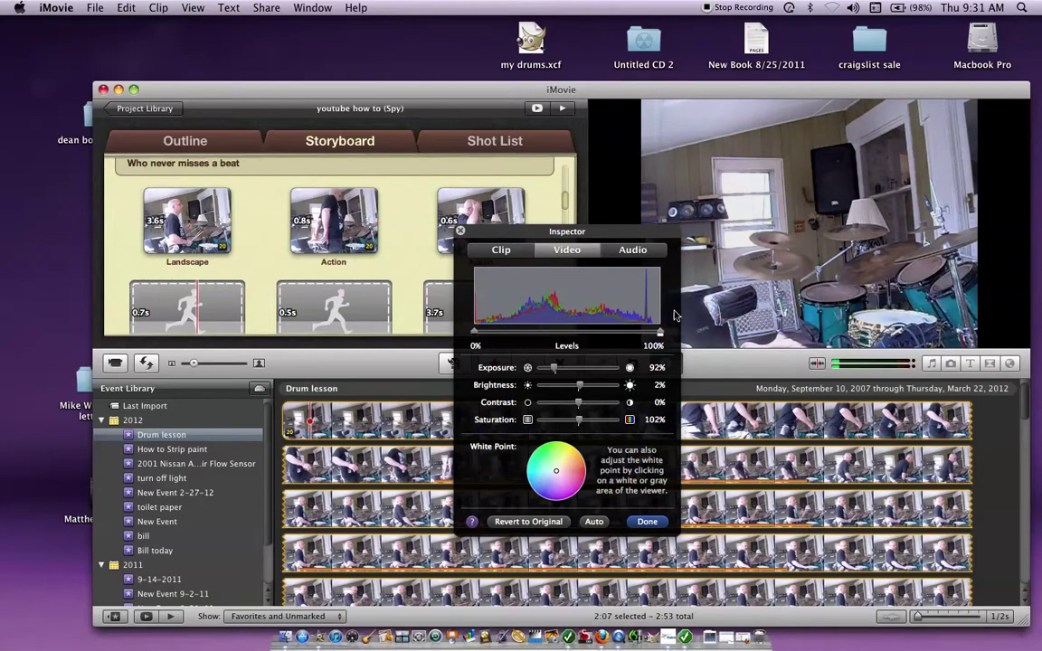
click(628, 250)
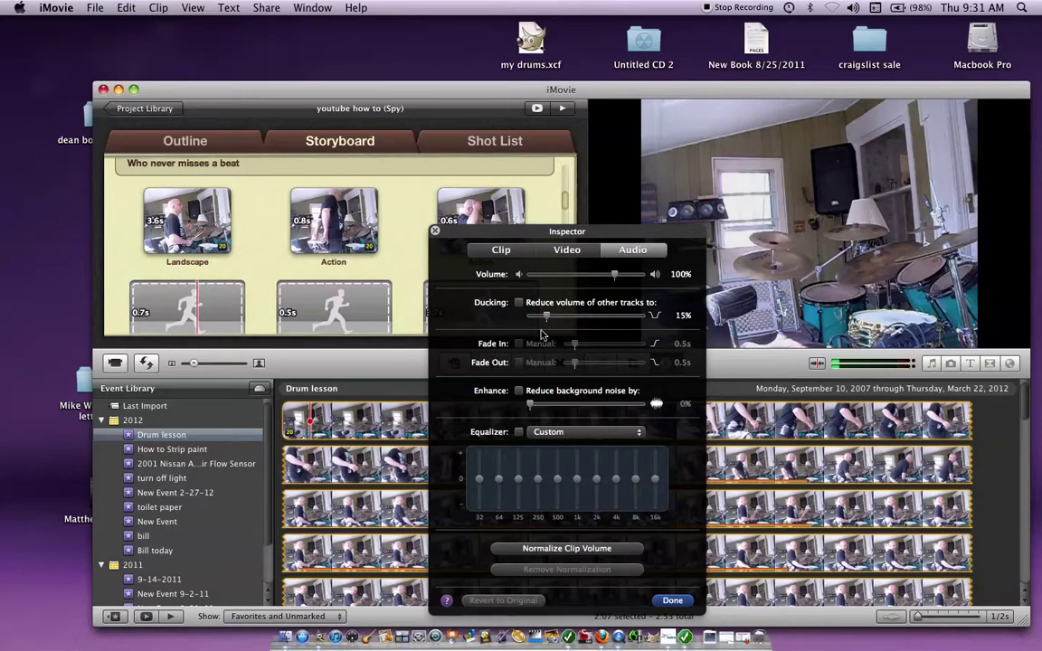
Step: Return the Drum lesson clip's volume to 100% and adjust ducking, leaving the equalizer unchanged
click(590, 316)
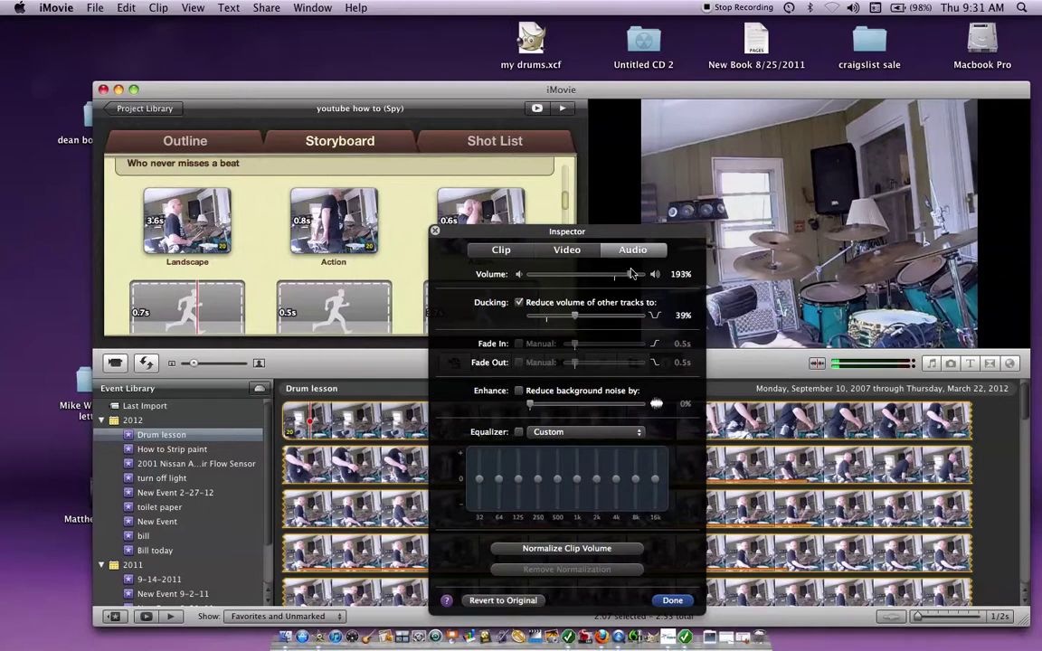
drag(582, 279, 564, 278)
click(596, 432)
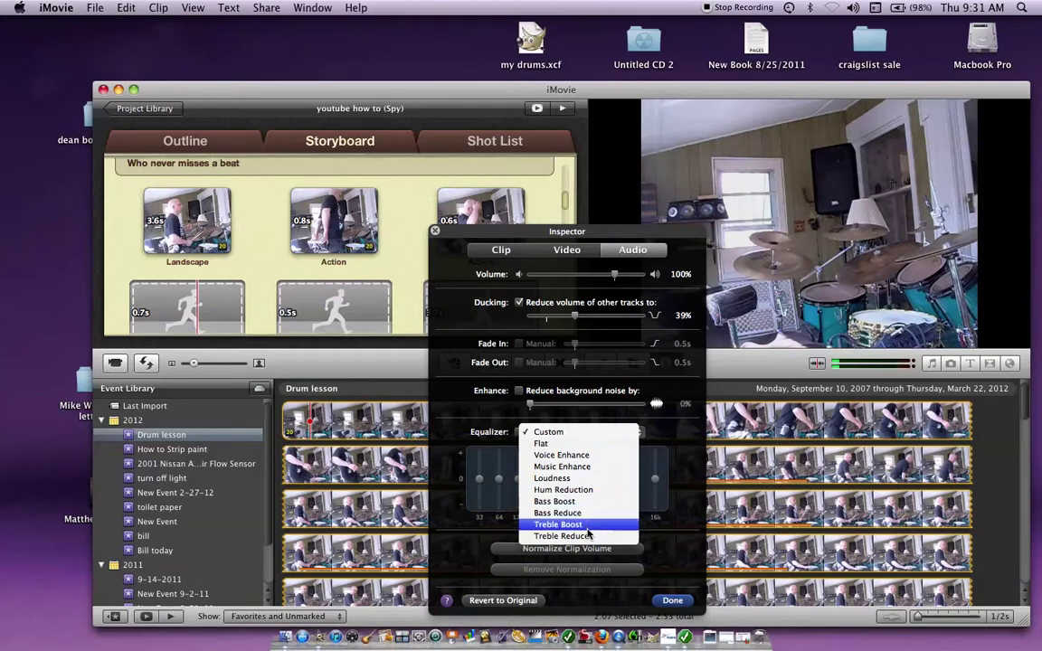
click(660, 516)
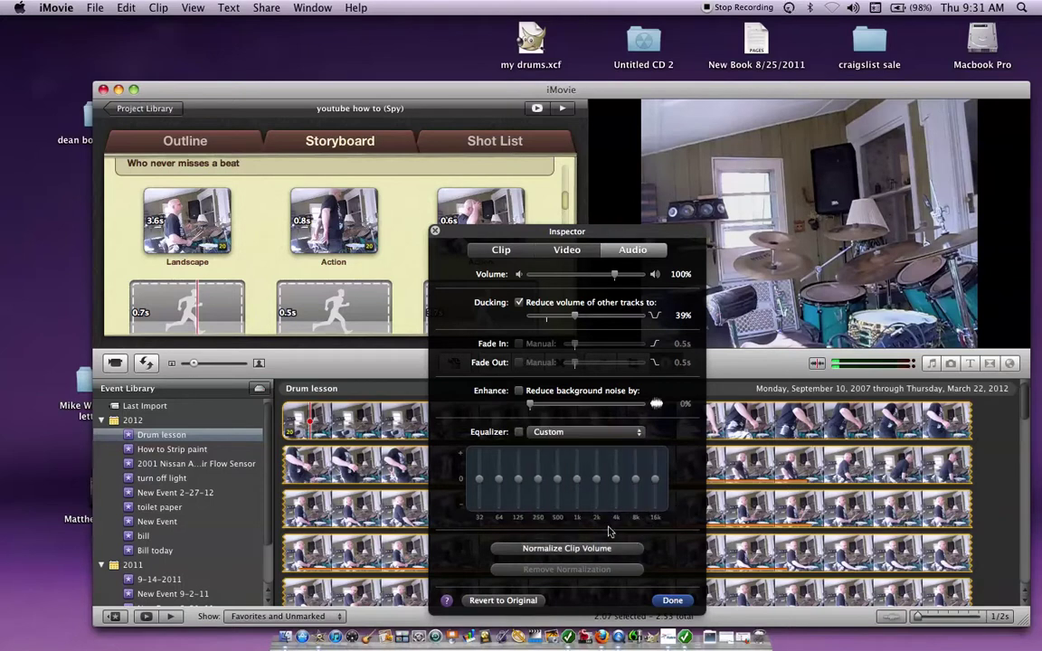
click(663, 601)
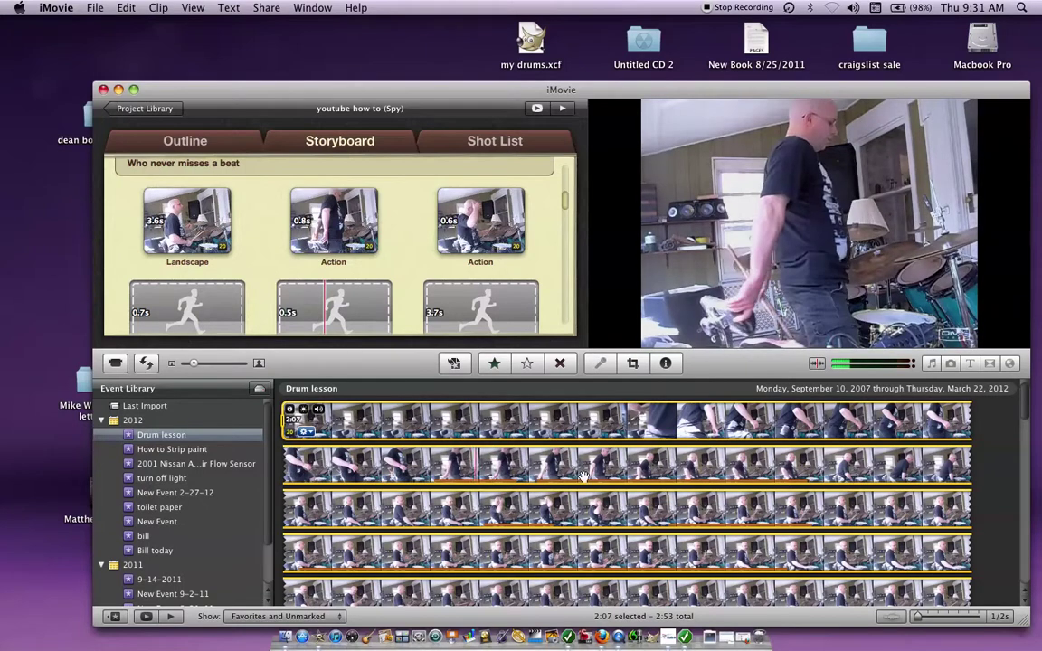
Step: Drop 0.5s and 1.0s drum-lesson ranges into the empty Action placeholders under 'Who never misses a beat'
drag(668, 513, 206, 307)
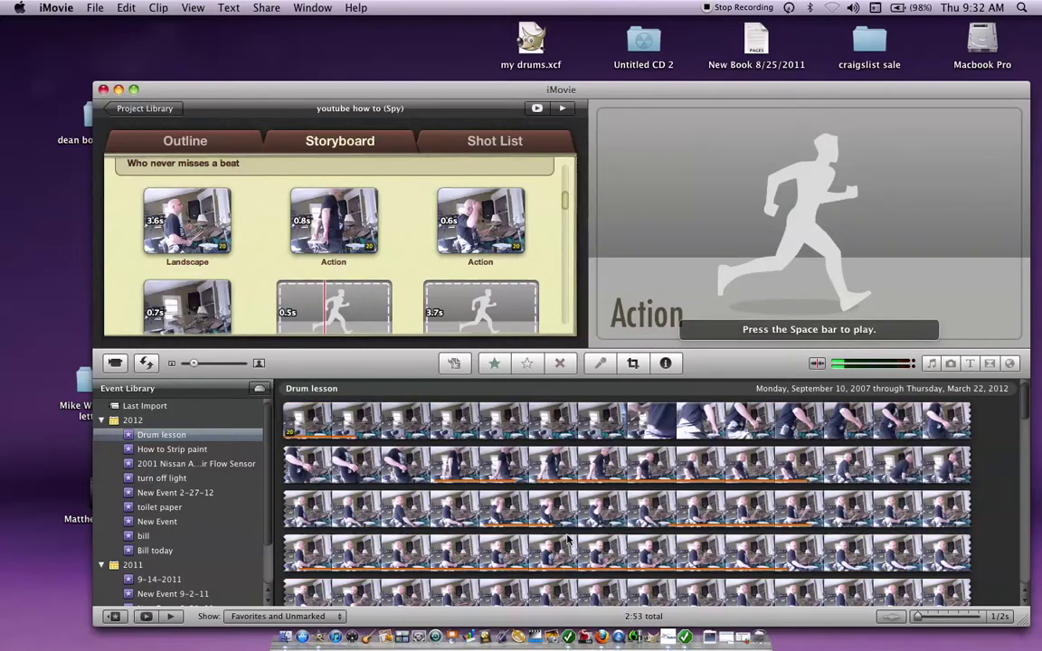
drag(572, 551, 352, 316)
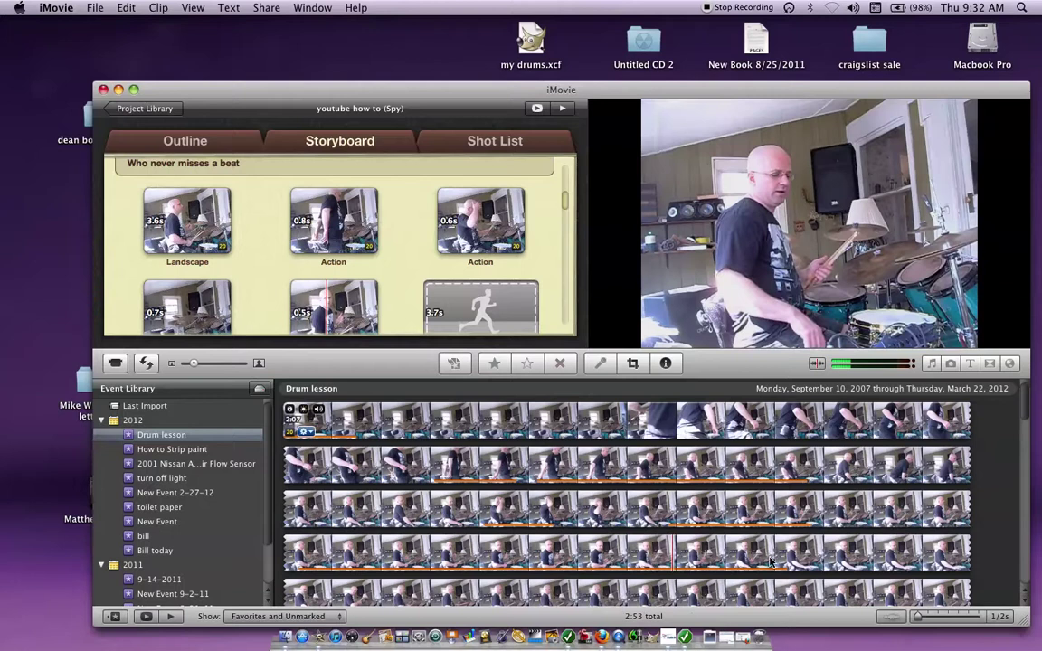
drag(673, 557, 464, 266)
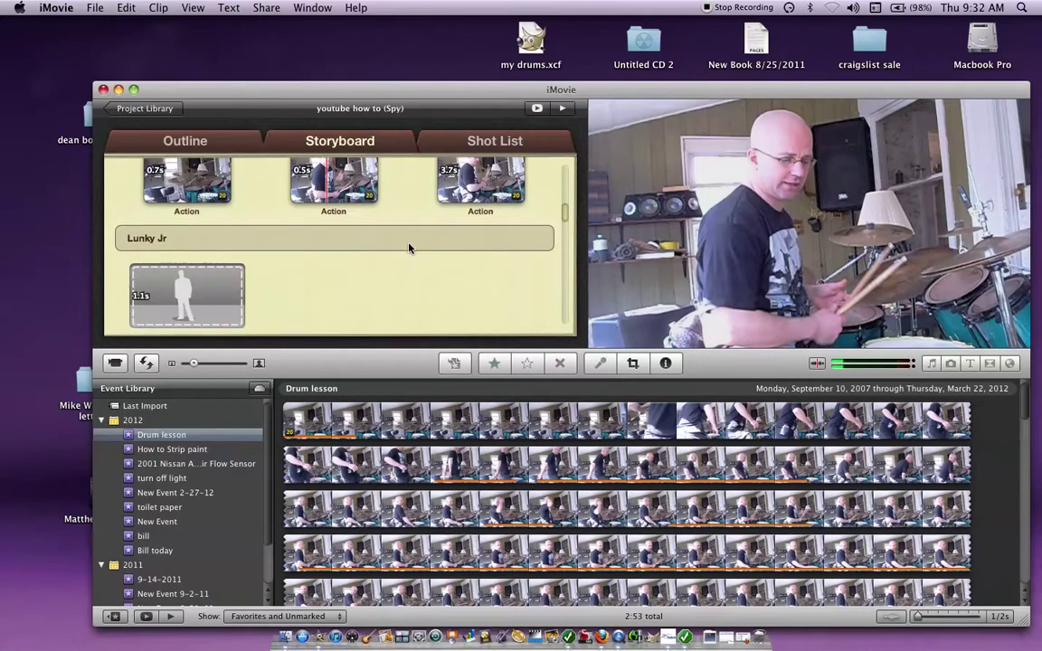
Step: Fill the Lunky Jr slot and the Wide, Medium and last youtube dude placeholders with drum footage
drag(350, 246, 349, 245)
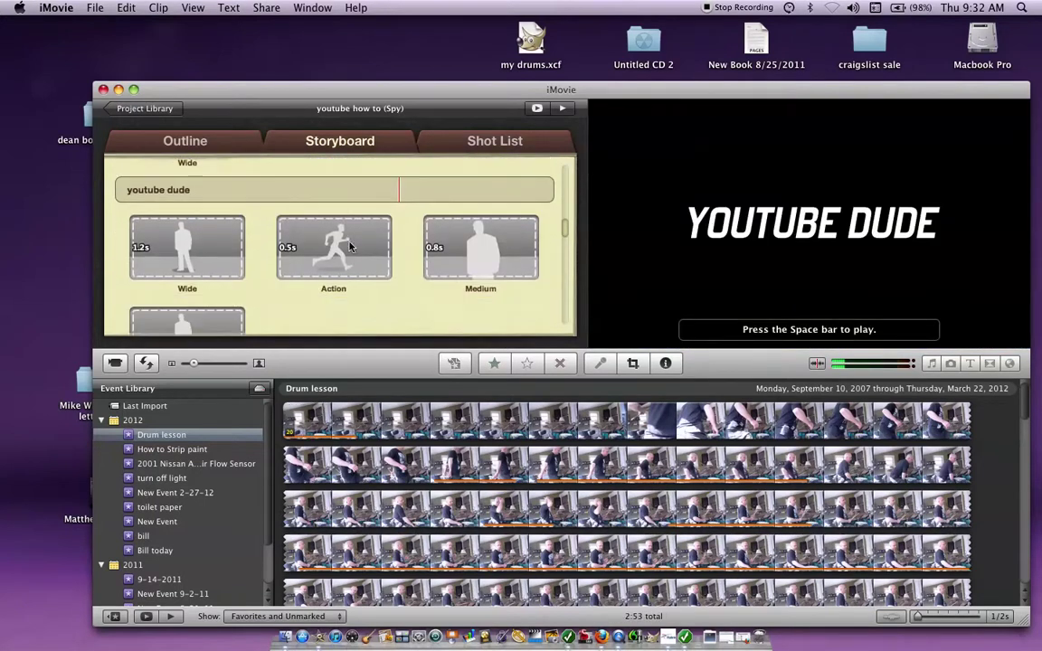
click(395, 509)
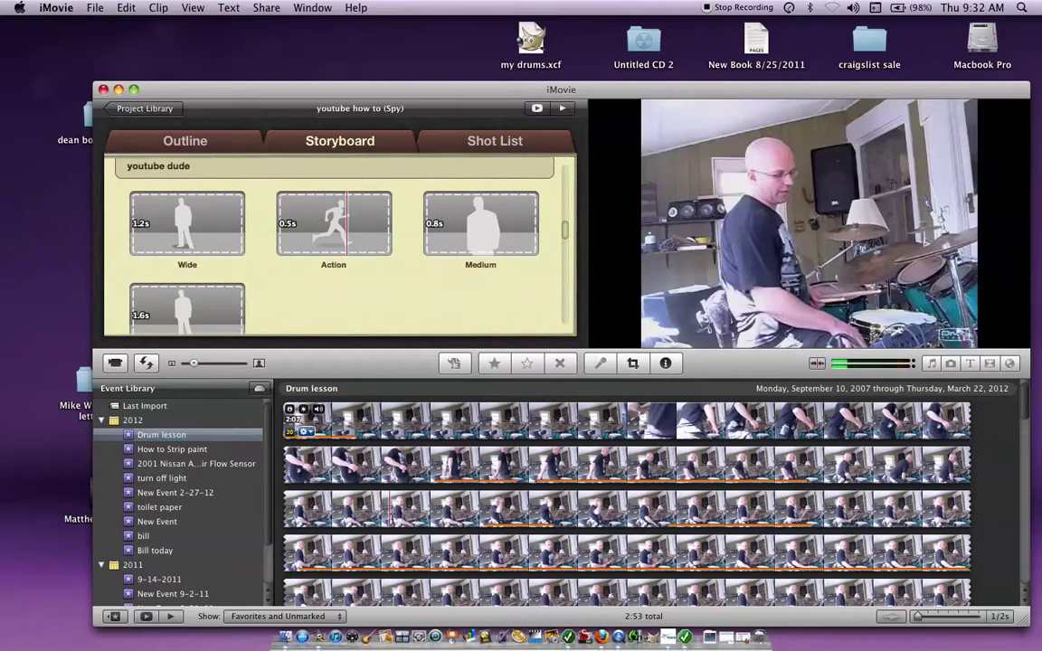
drag(454, 509, 337, 227)
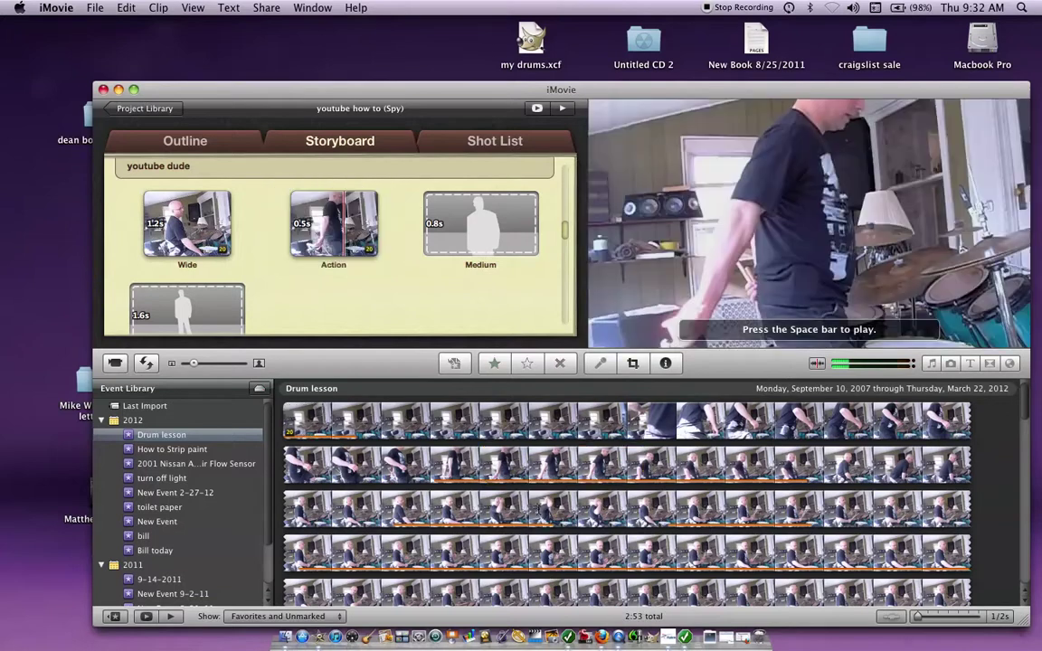
click(665, 525)
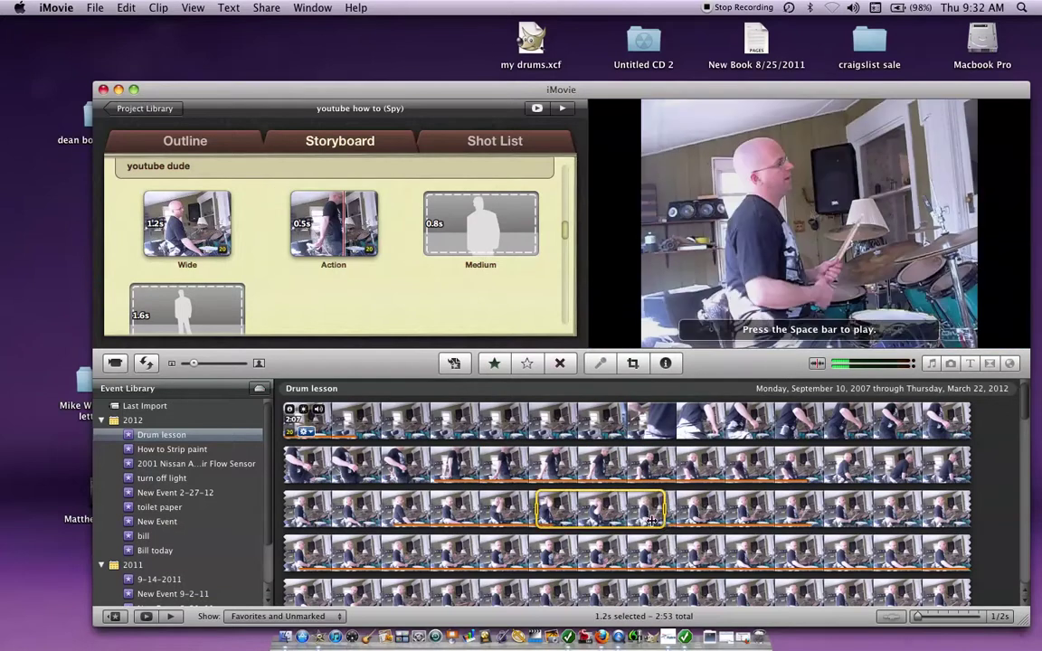
drag(651, 522, 453, 217)
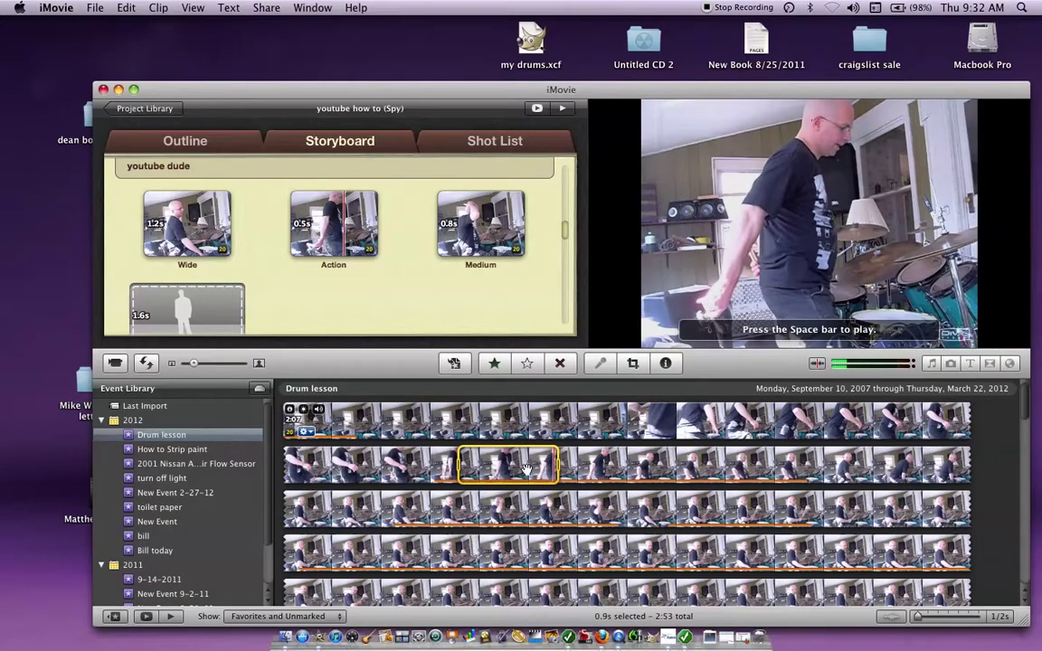
drag(446, 425, 443, 265)
scroll(443, 265, down, 5)
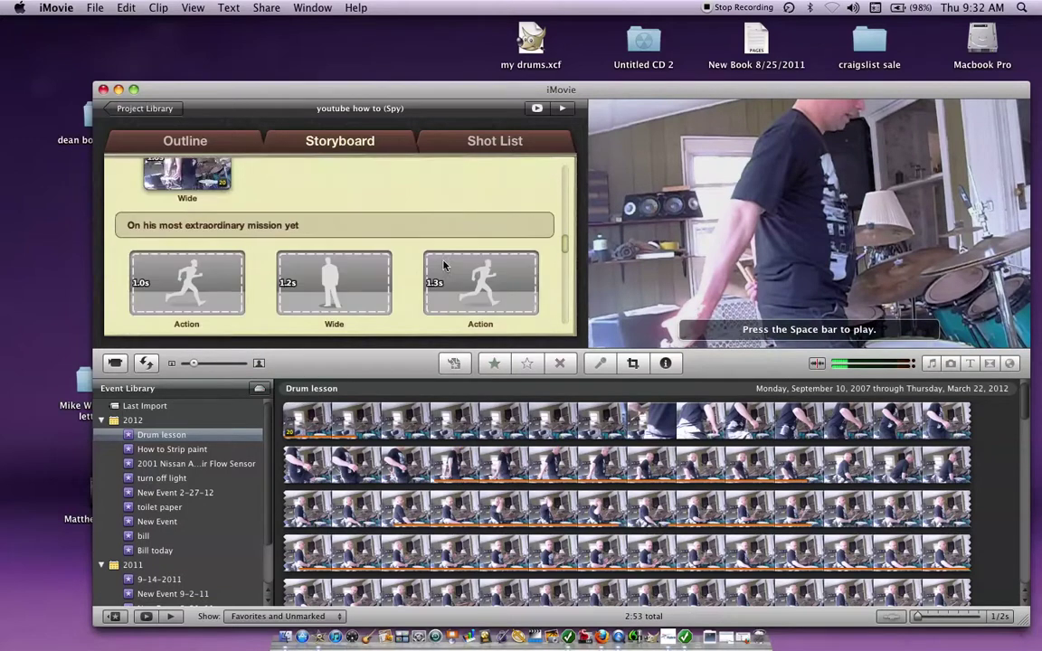
Step: Preview the trailer, then retype the mission caption as 'Jamming on His GMS drum set'
key(space)
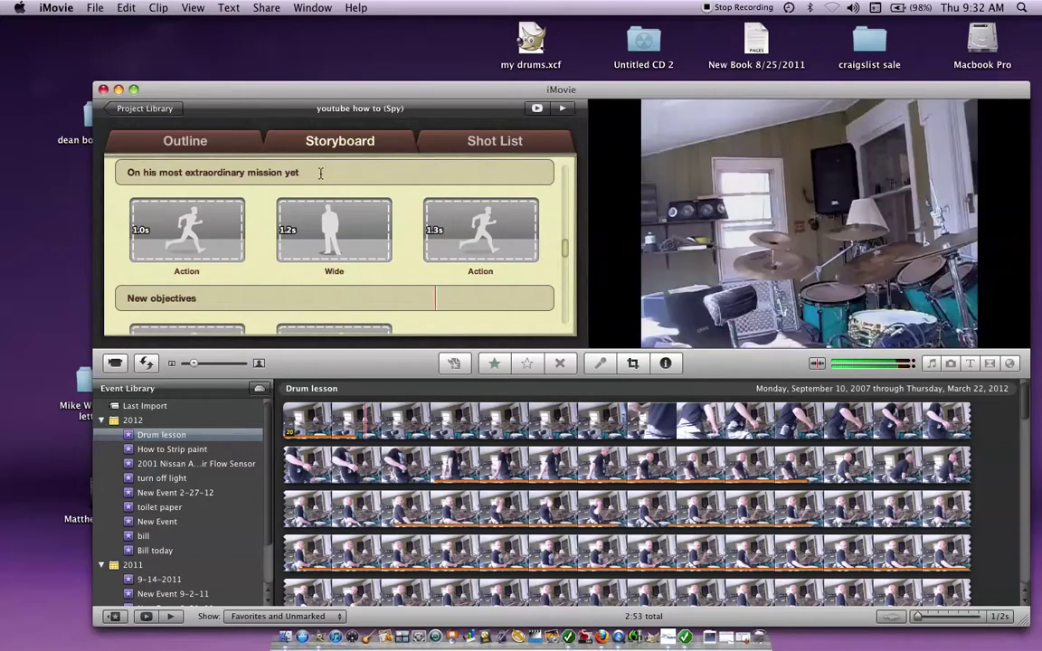
click(320, 173)
click(128, 166)
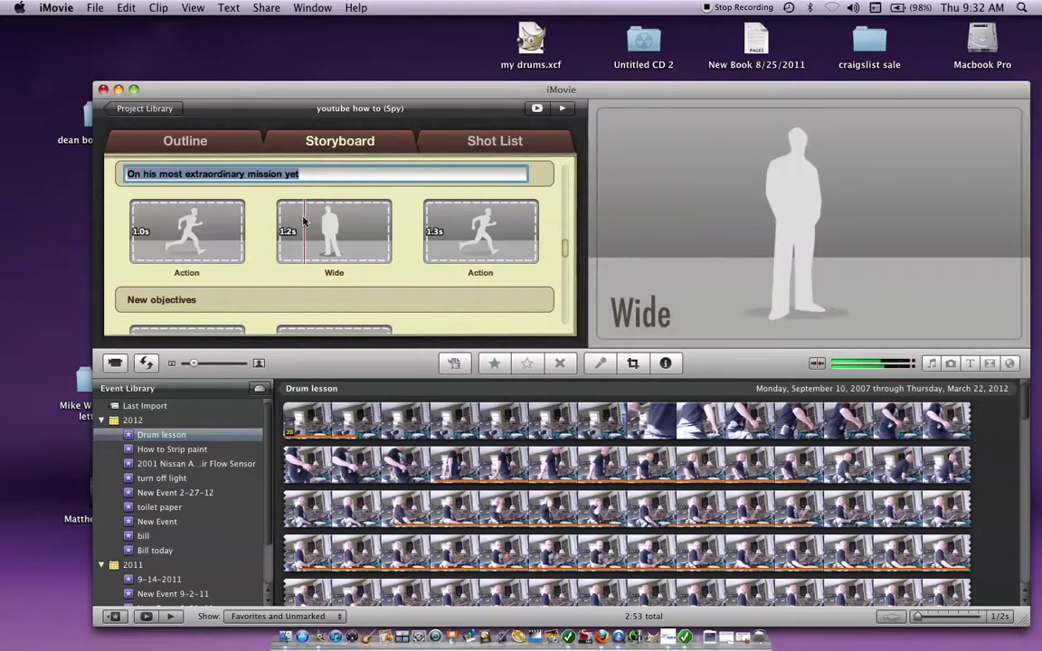
text(Jamm)
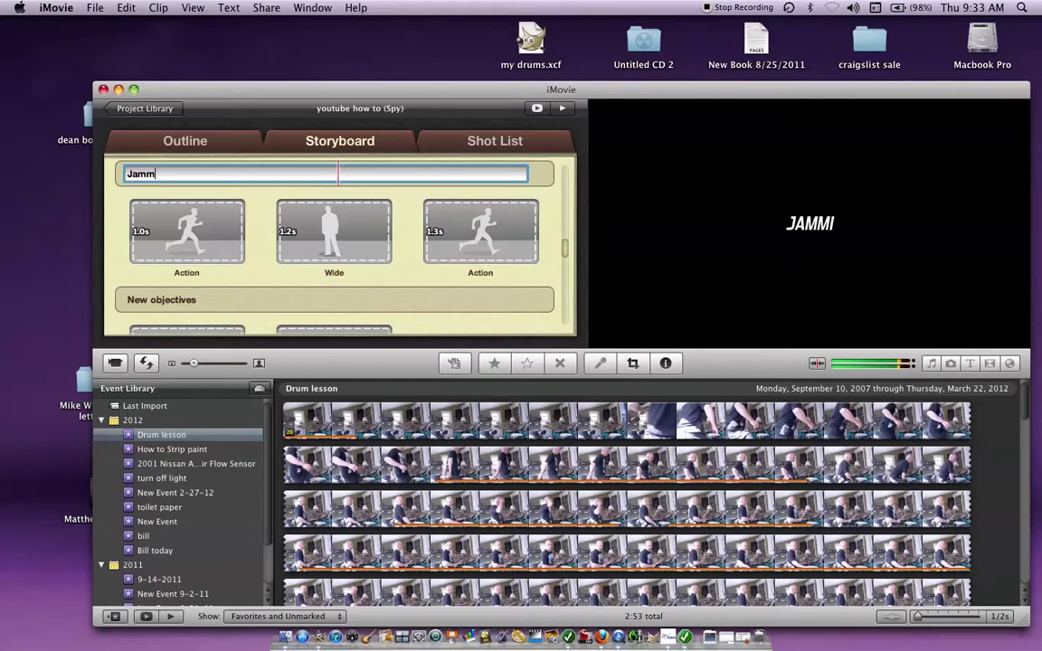
text(ing on )
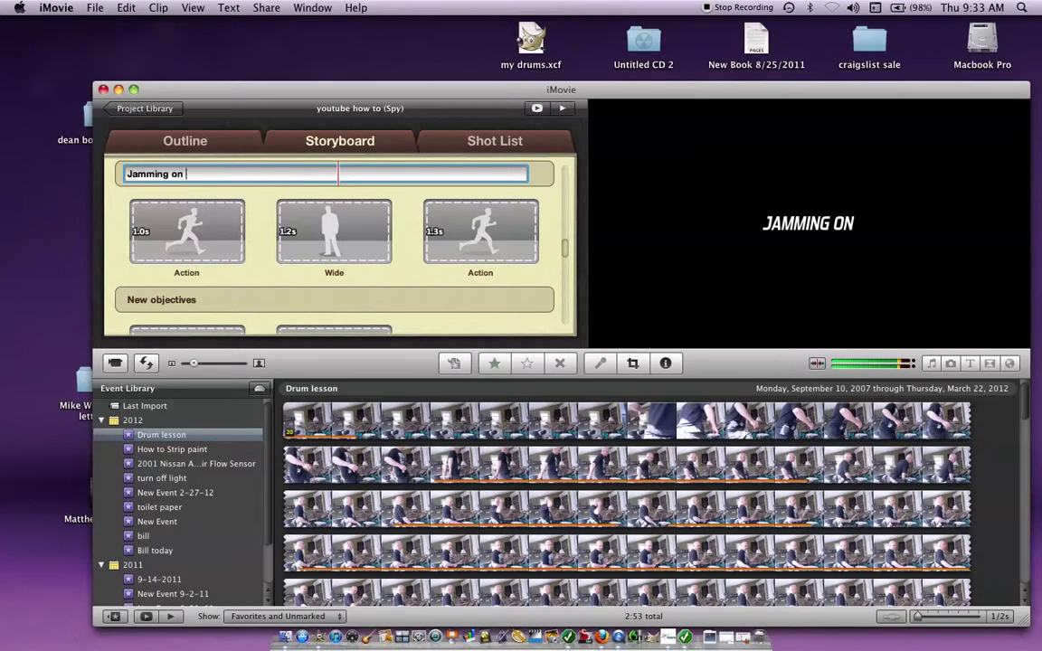
text(Hiss)
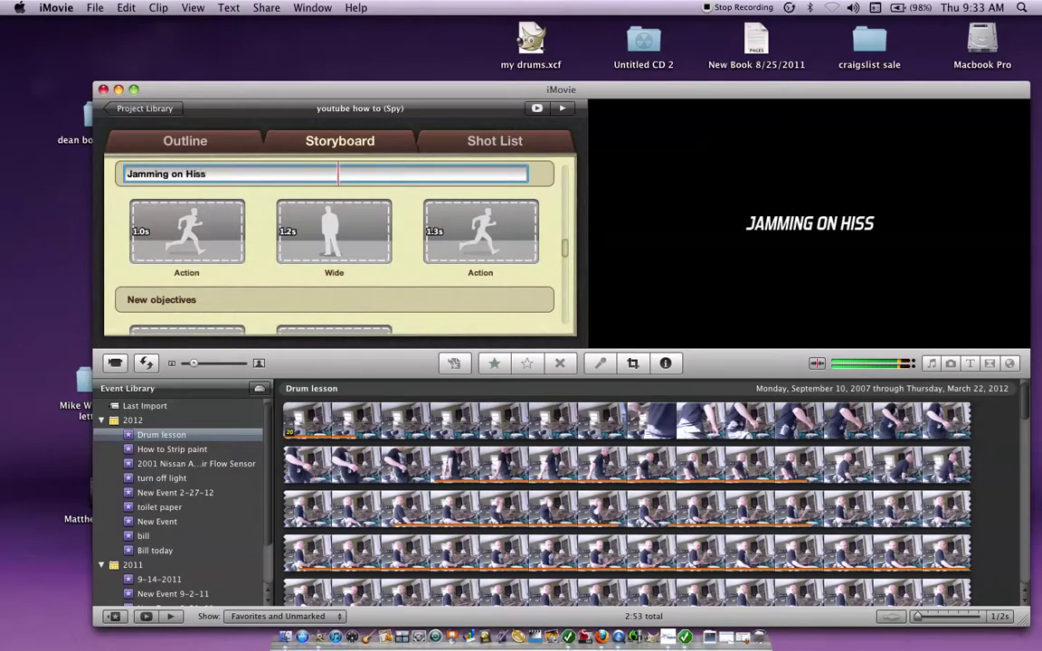
key(BackSpace)
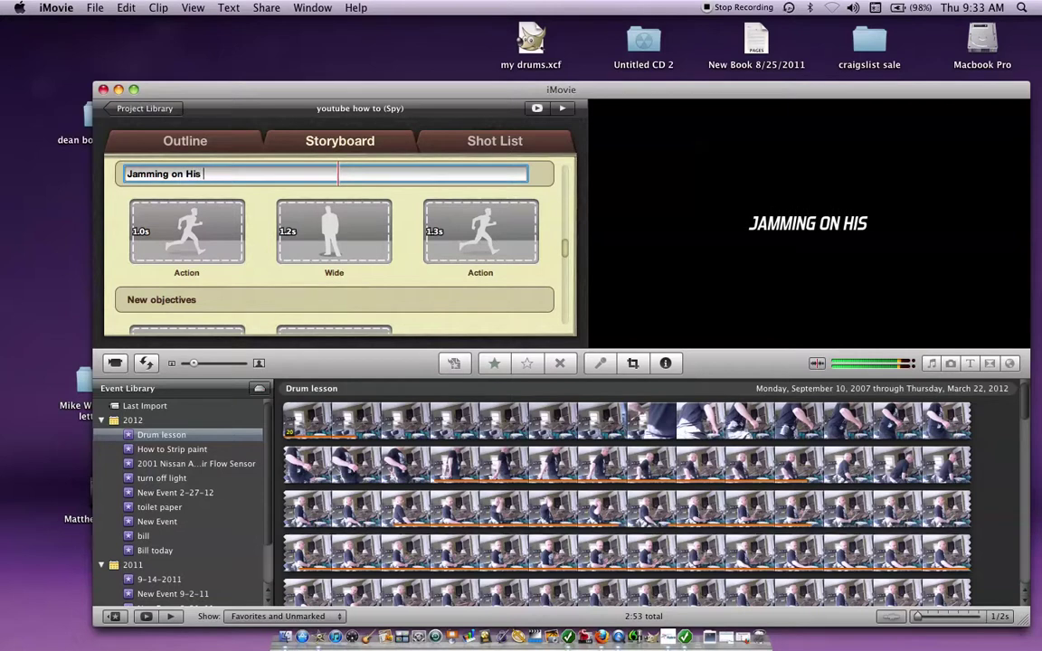
text(GM)
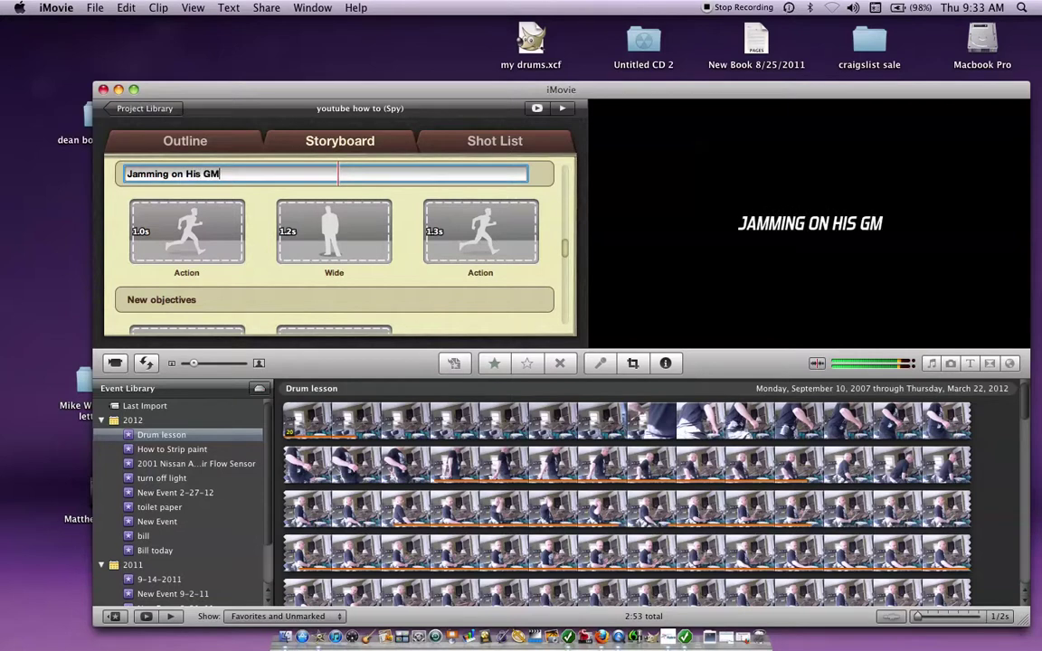
text(S drum set)
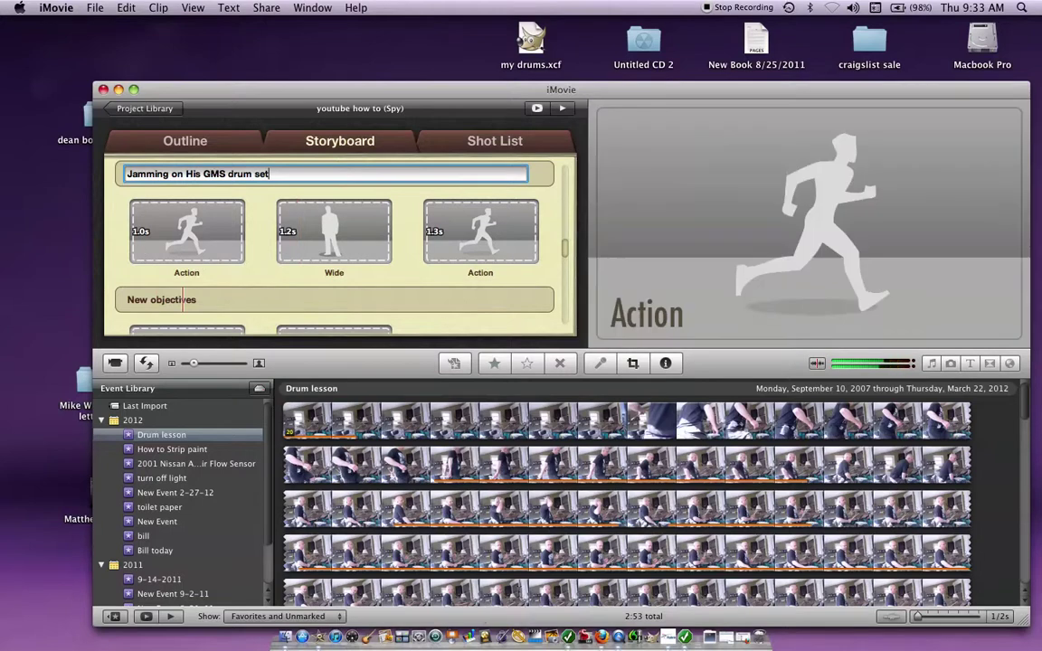
Step: Fill the Action, Wide and Action shots below the caption with 1.0s and 1.1s drum-lesson ranges
click(613, 597)
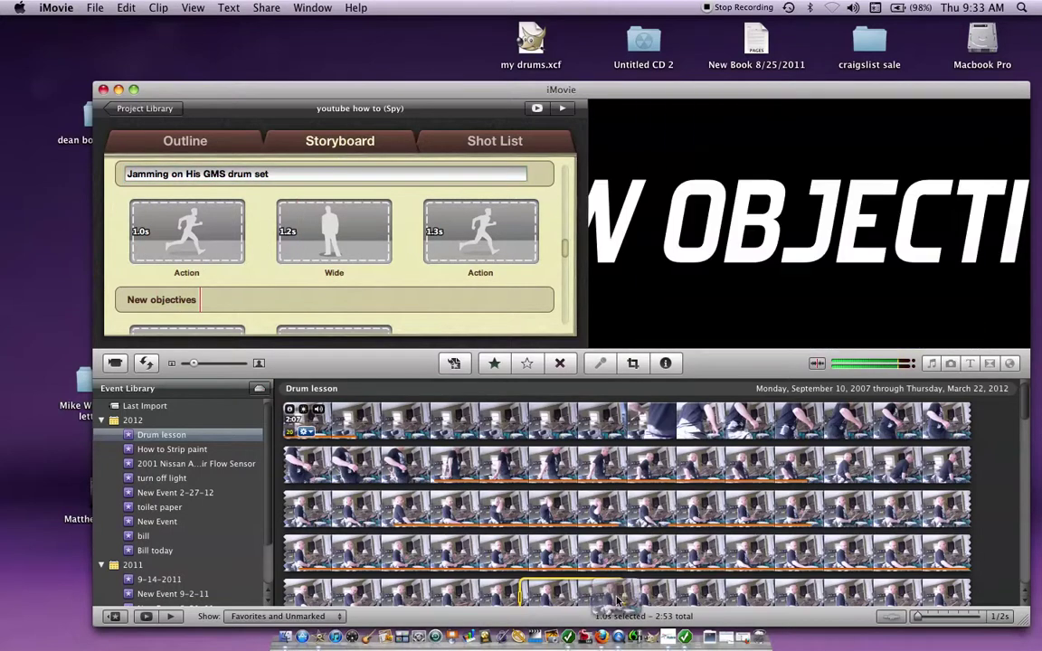
drag(572, 595, 433, 418)
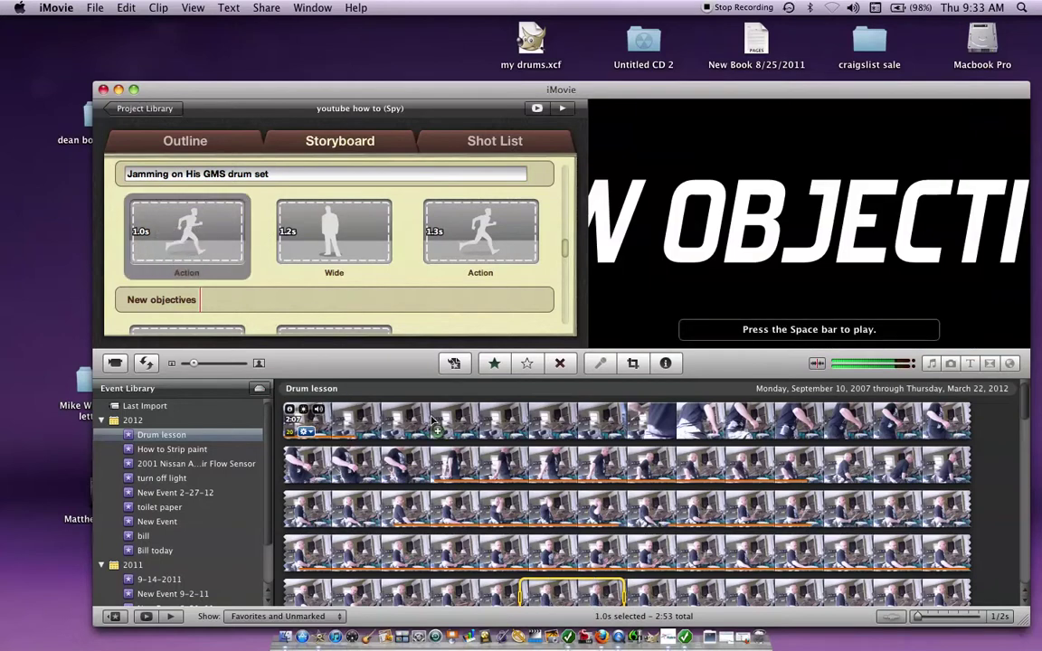
click(689, 553)
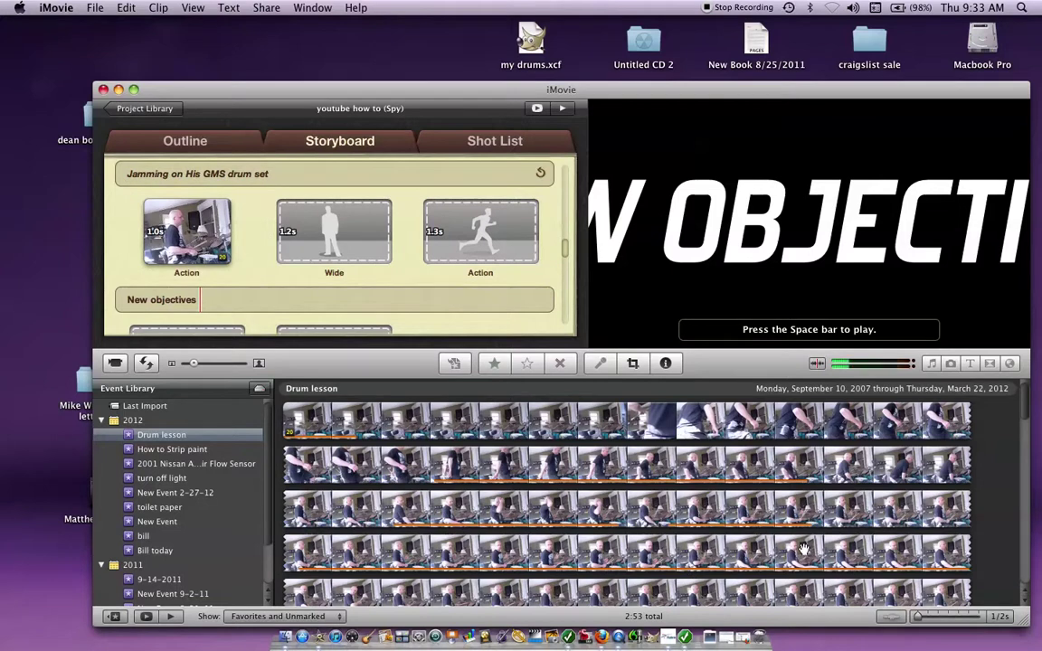
click(689, 553)
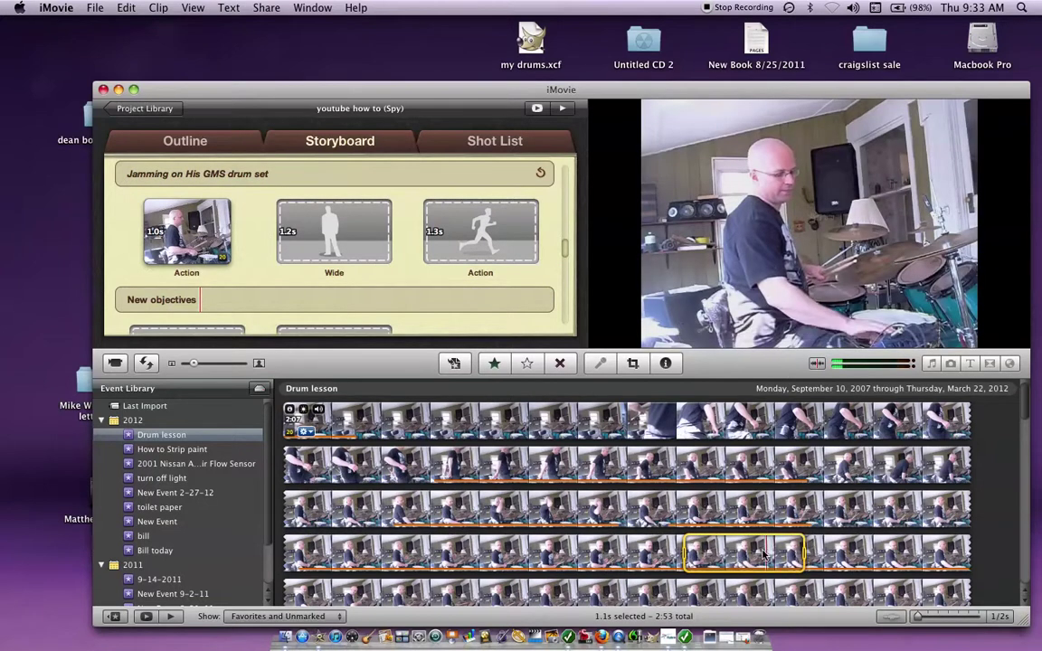
drag(742, 554, 333, 234)
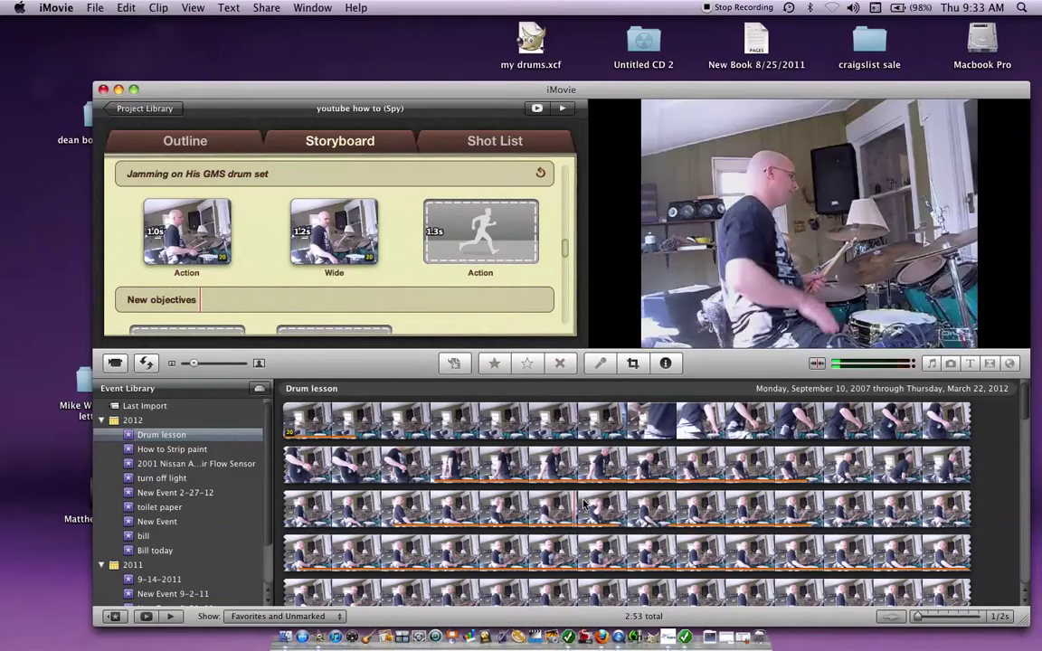
drag(576, 509, 477, 237)
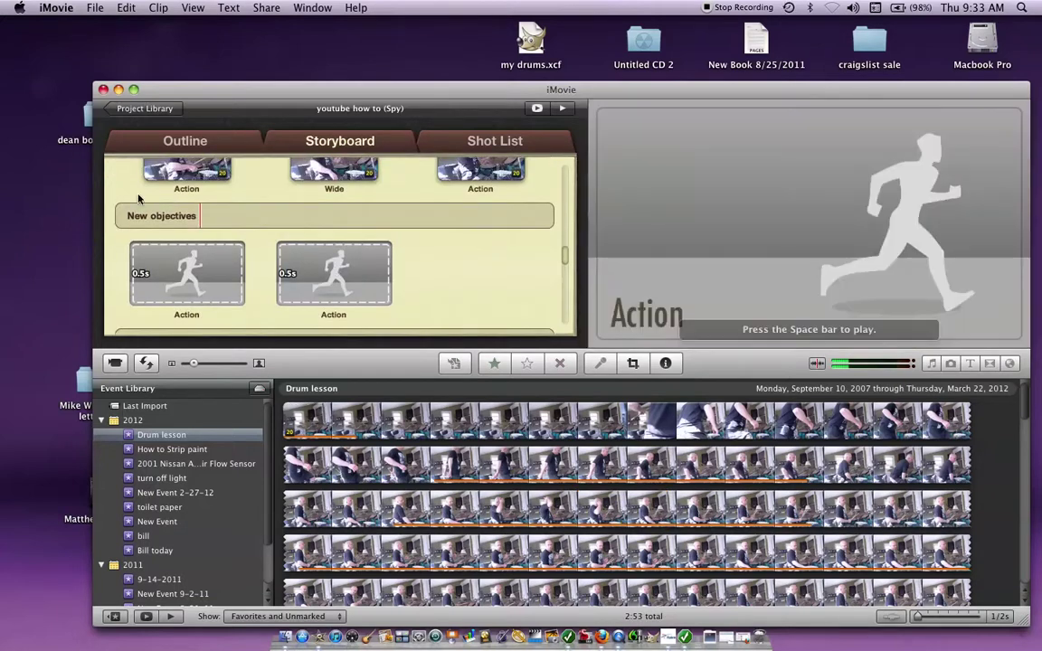
Step: Replace the 'New objectives' caption text with 'drum fills'
click(198, 216)
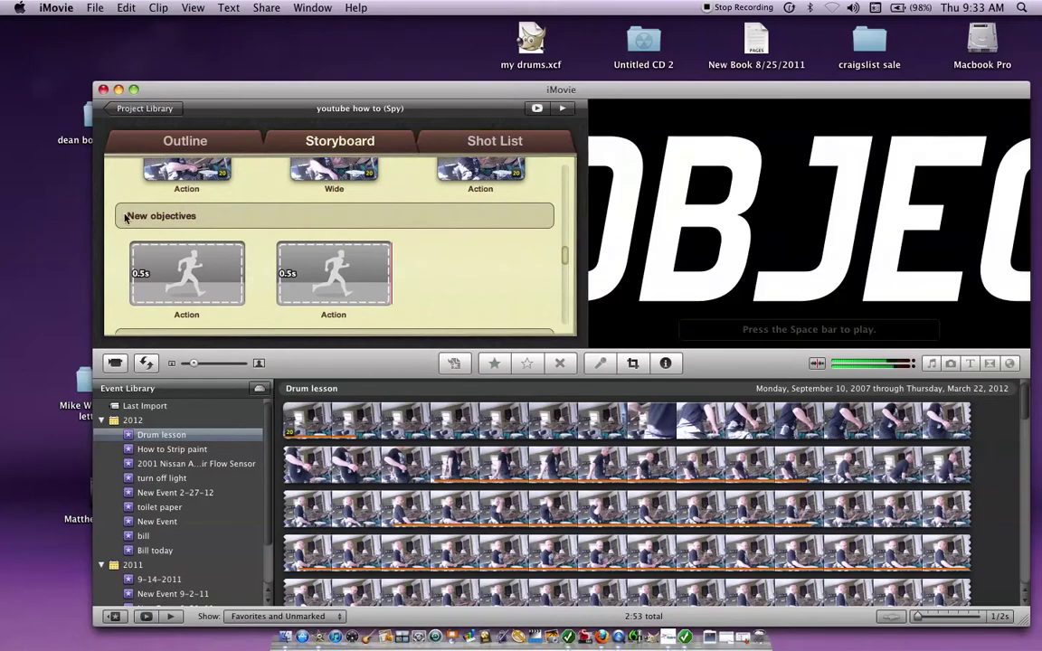
click(198, 217)
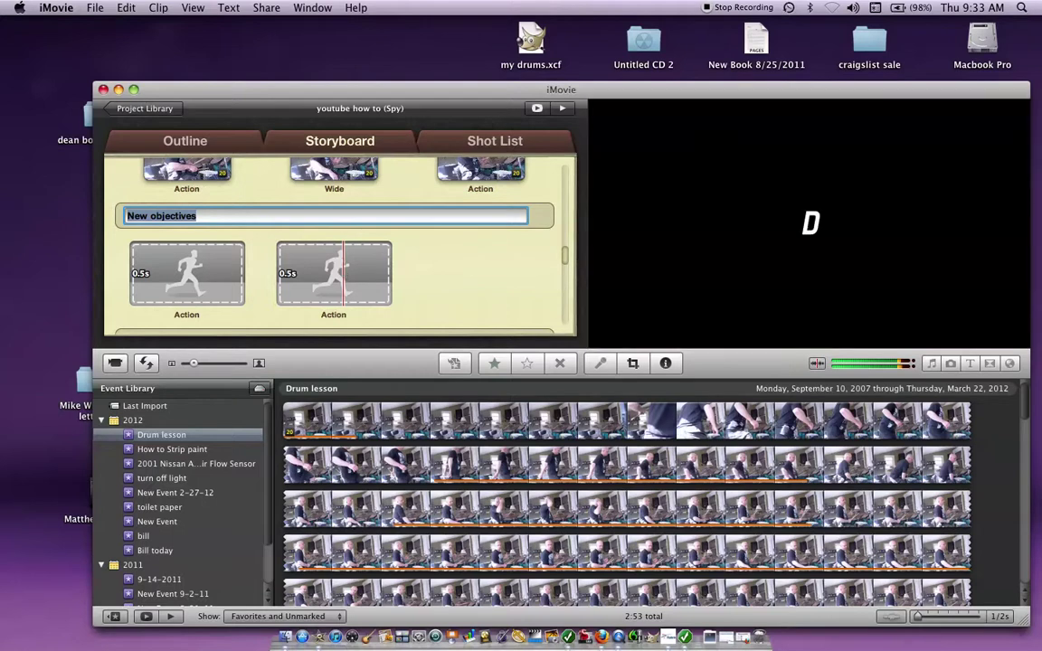
text(drum fi)
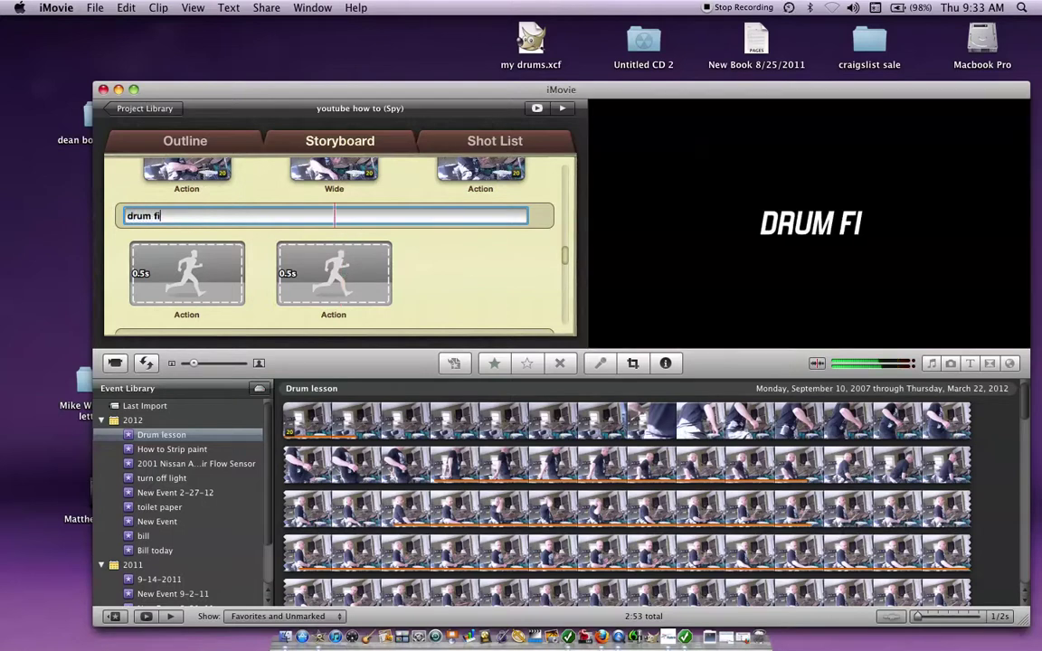
text(lls)
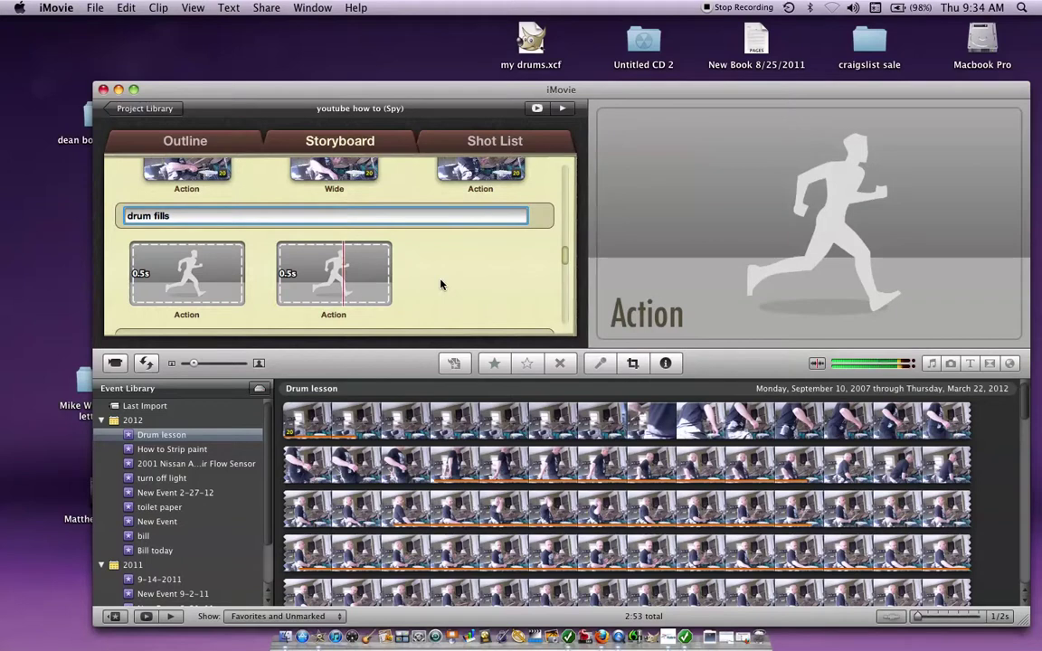
Step: Drop two short Drum lesson ranges into the first and second Action shots under 'drum fills'
click(516, 420)
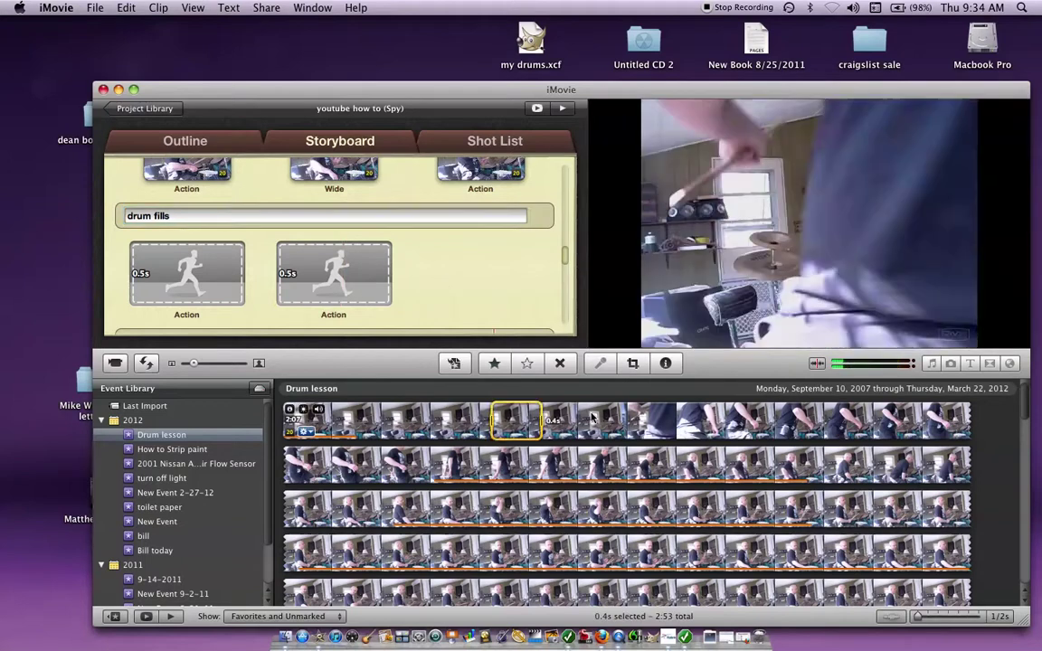
mouse_move(592, 417)
mouse_down()
mouse_move(181, 267)
mouse_move(437, 330)
mouse_move(583, 416)
mouse_up()
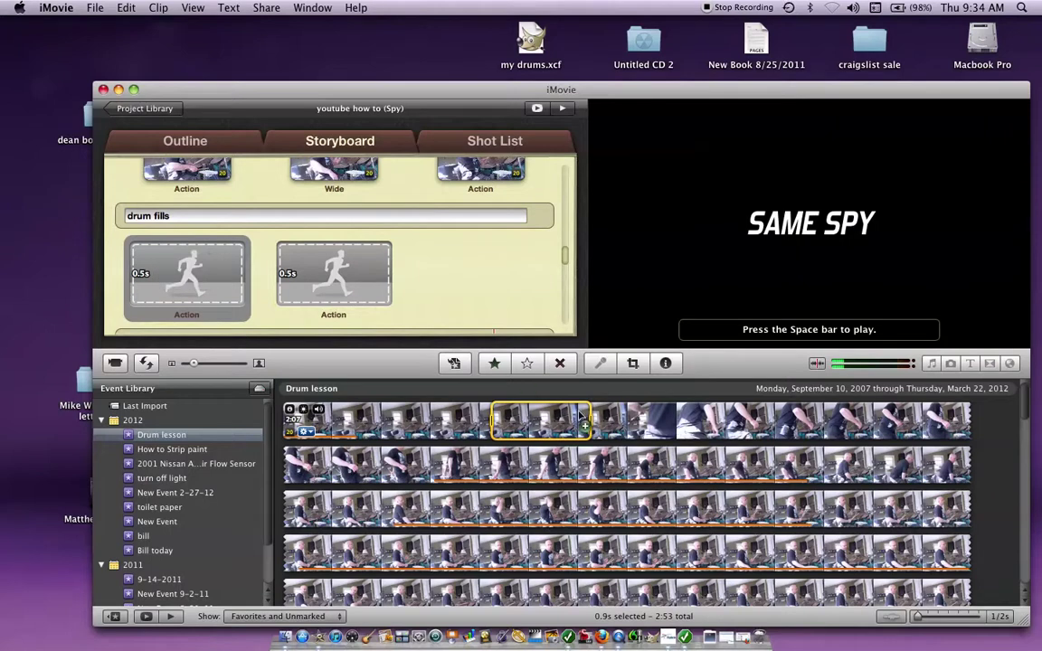
click(656, 427)
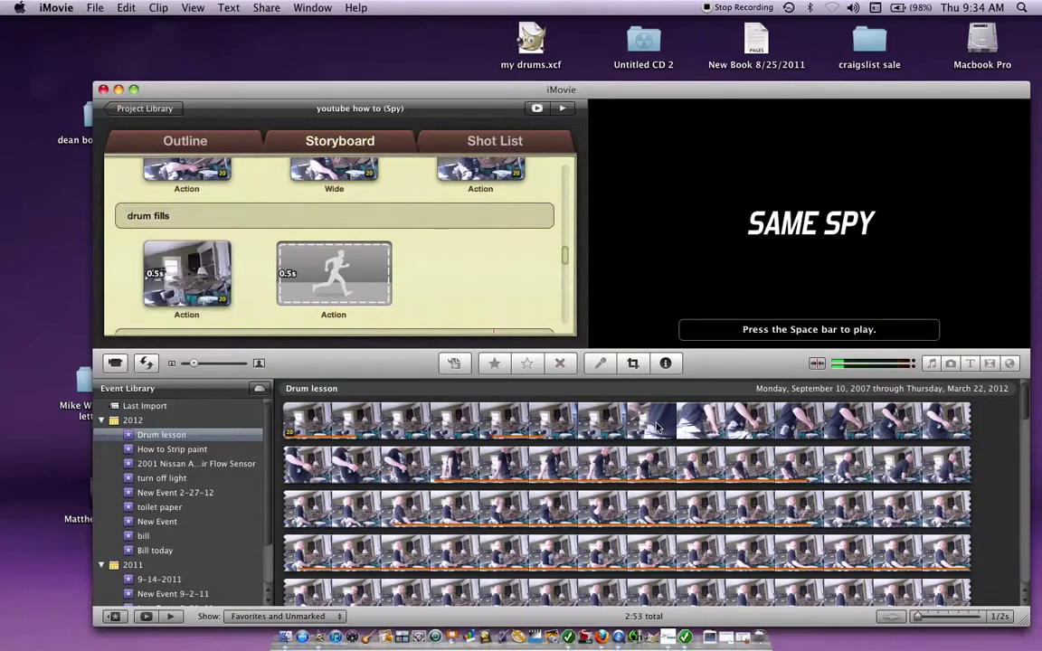
click(717, 430)
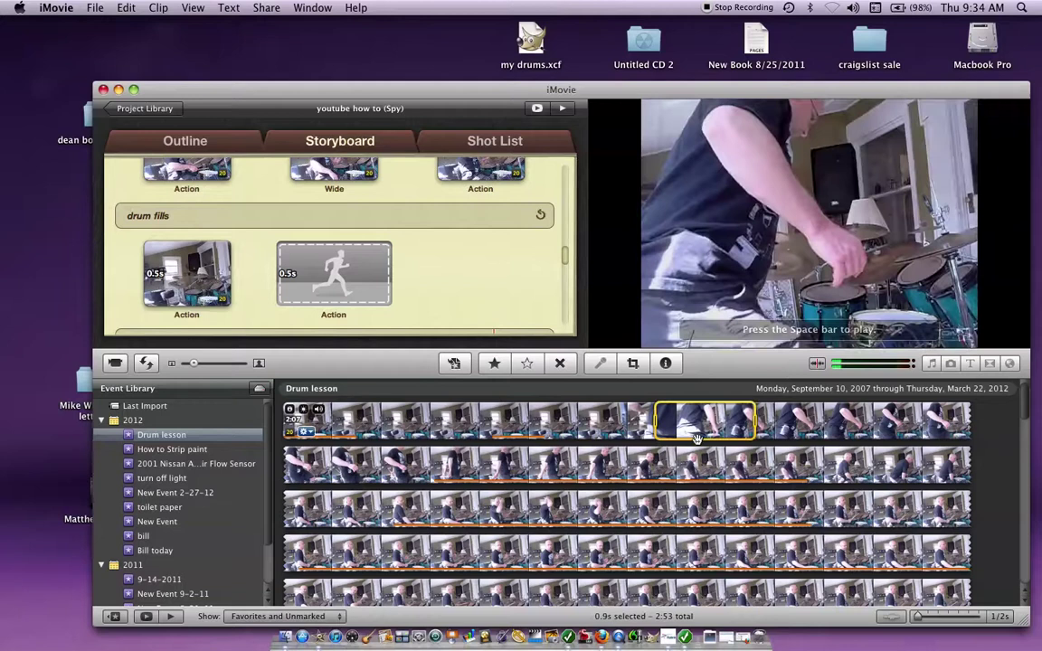
drag(650, 407, 489, 246)
scroll(488, 246, down, 3)
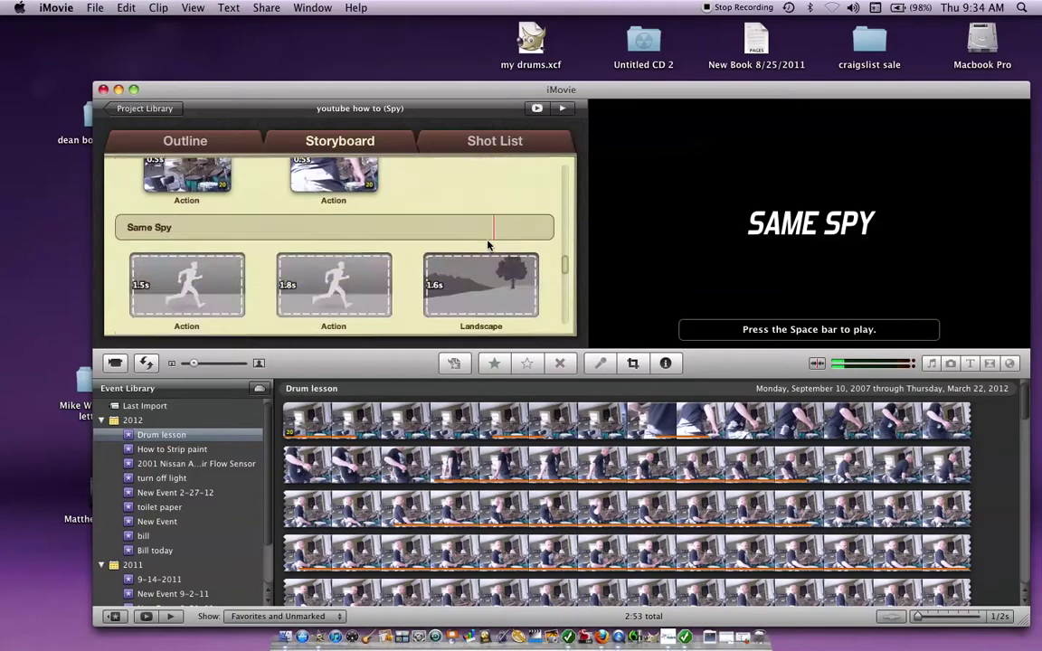
Step: Retype the 'Same Spy' caption as 'Drumming', correcting a mistyped letter
click(179, 227)
click(140, 231)
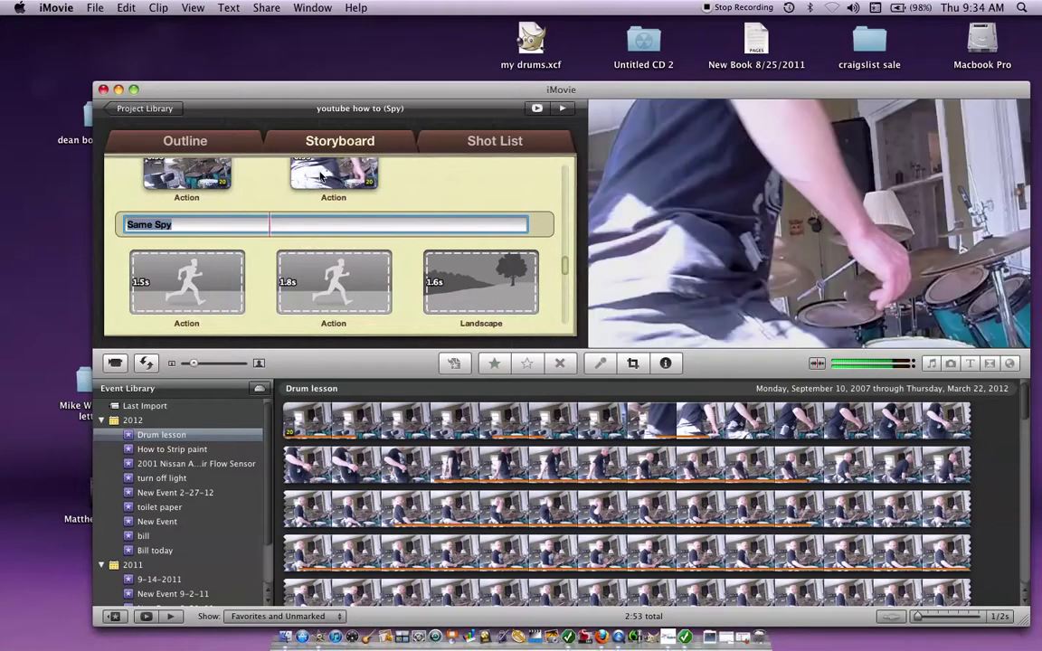
text(Drm)
key(BackSpace)
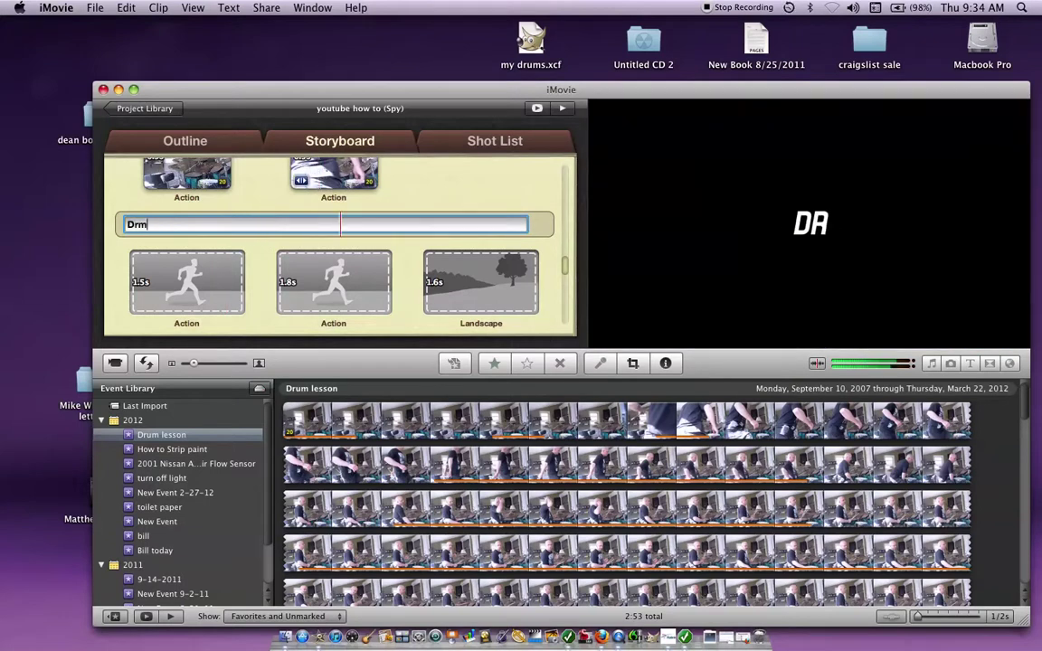
text(ummin)
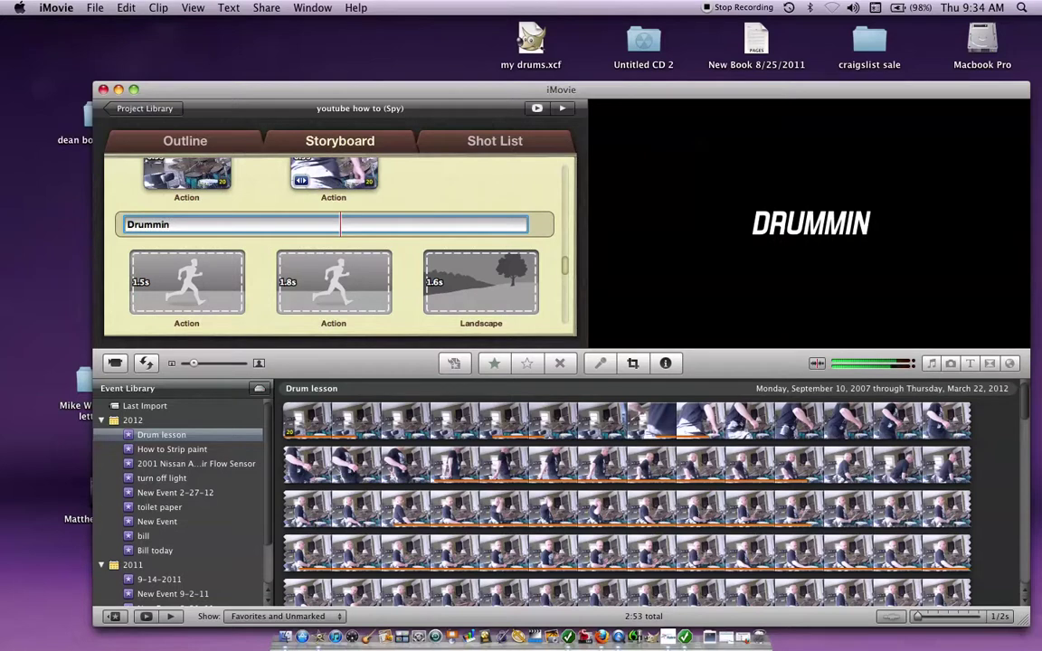
text(g)
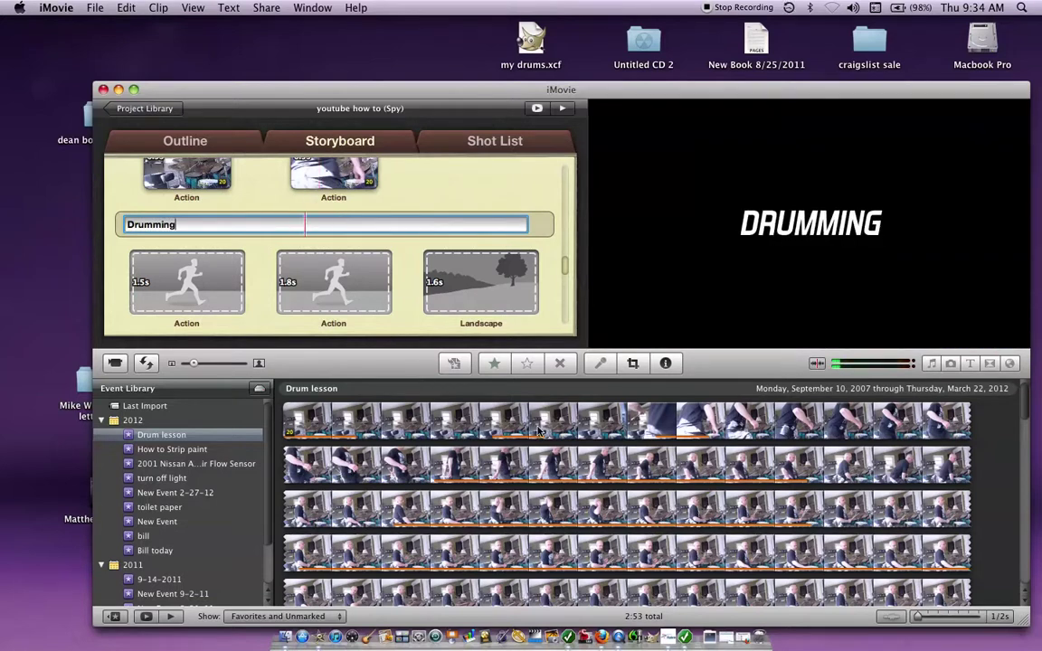
Step: Place drum-lesson ranges into both Action shots and the 1.6s Landscape shot under 'Drumming'
click(465, 433)
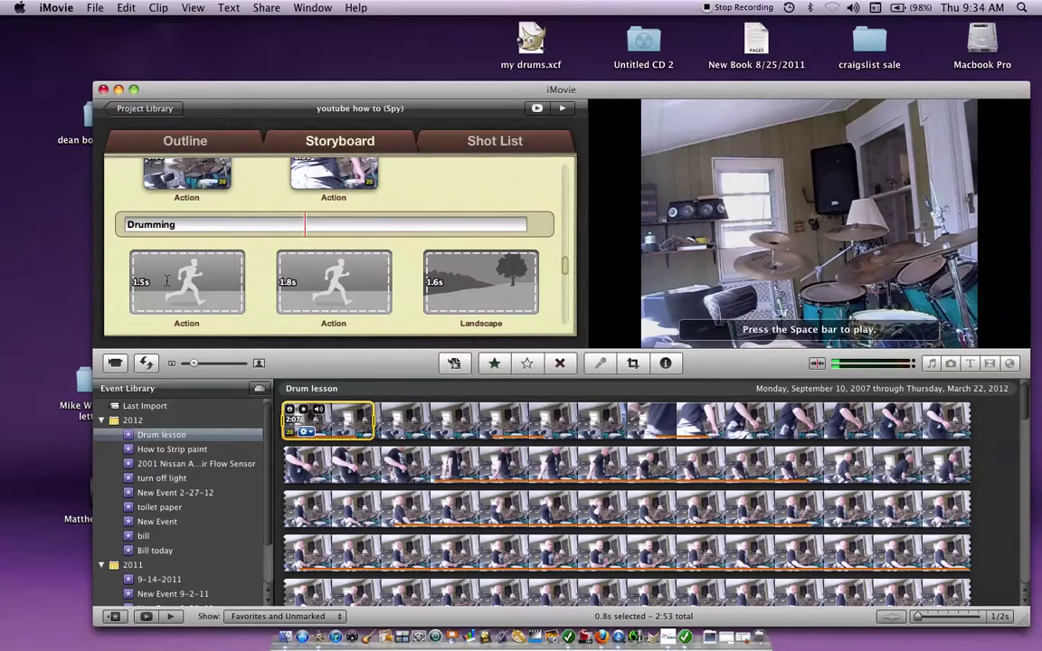
drag(327, 411, 172, 281)
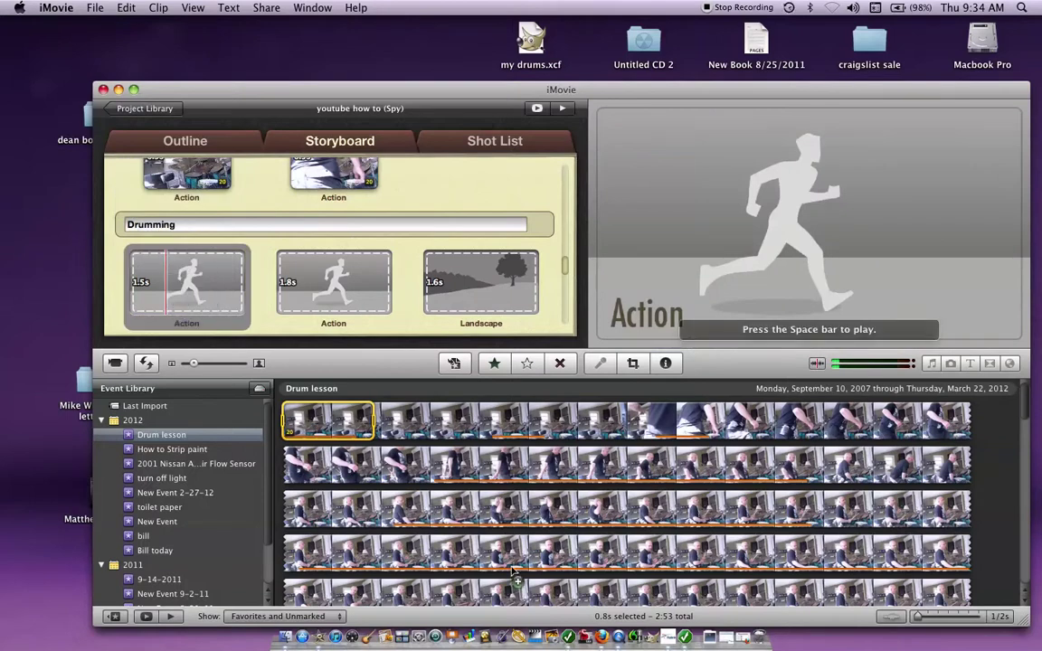
click(517, 539)
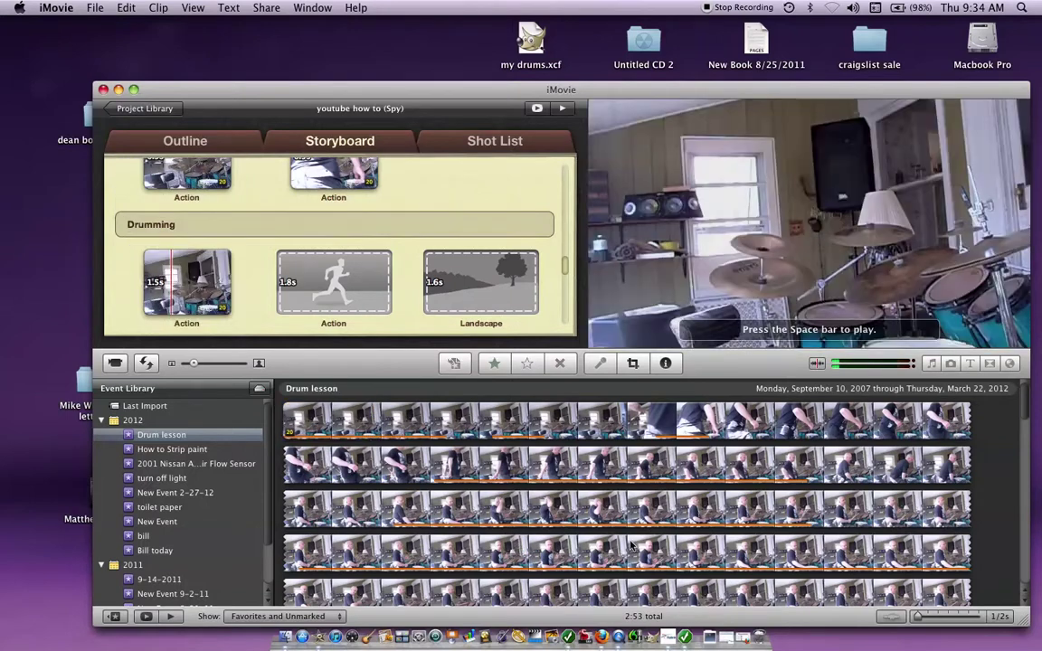
click(526, 454)
click(653, 505)
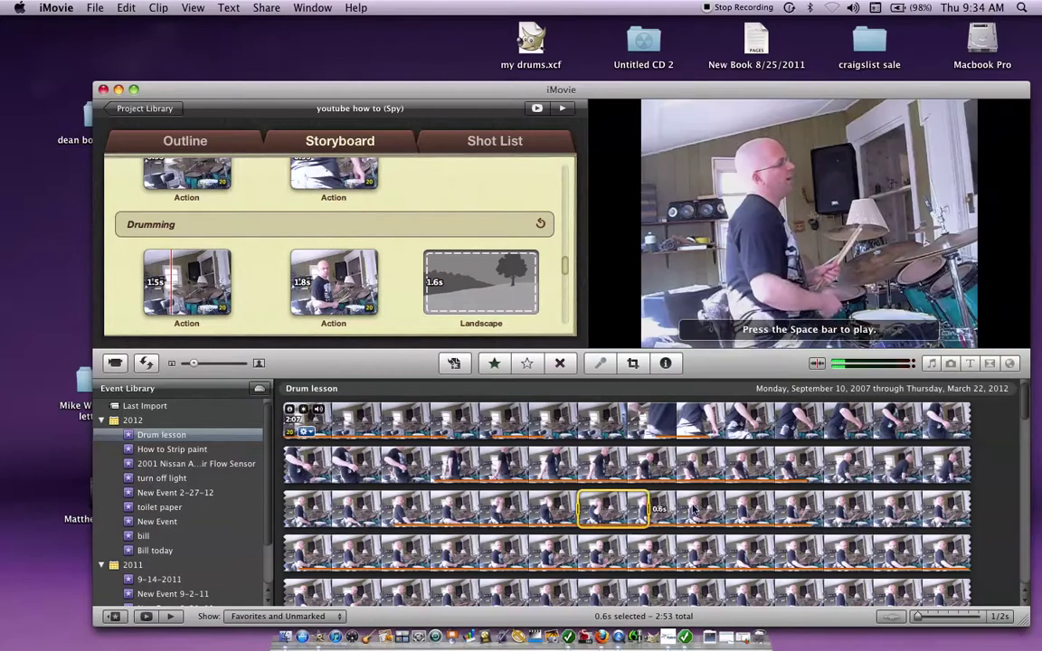
drag(660, 511, 669, 384)
drag(734, 463, 734, 471)
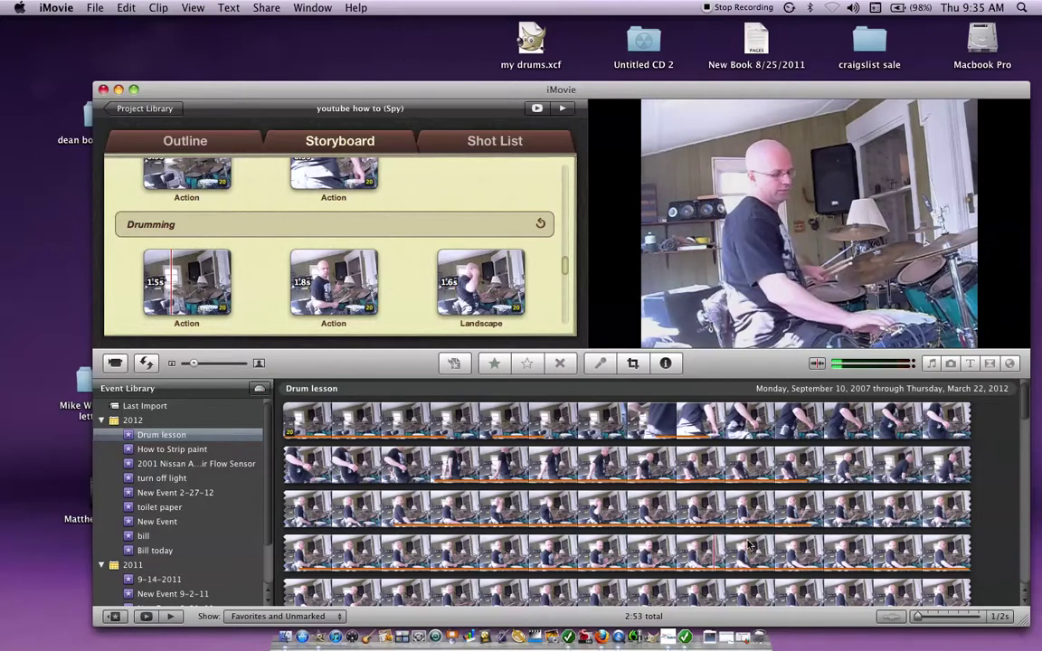
Step: Select a short drum-lesson range and drop it into the Wide shot before 'Lunky Jr'
scroll(747, 543, down, 2)
scroll(747, 542, down, 1)
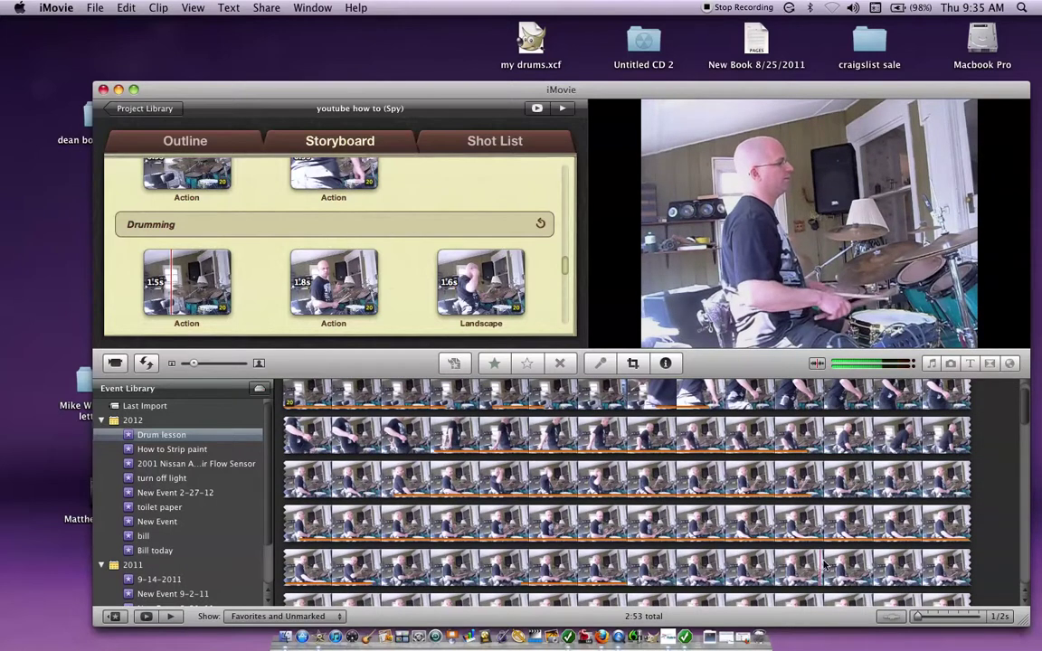
click(583, 570)
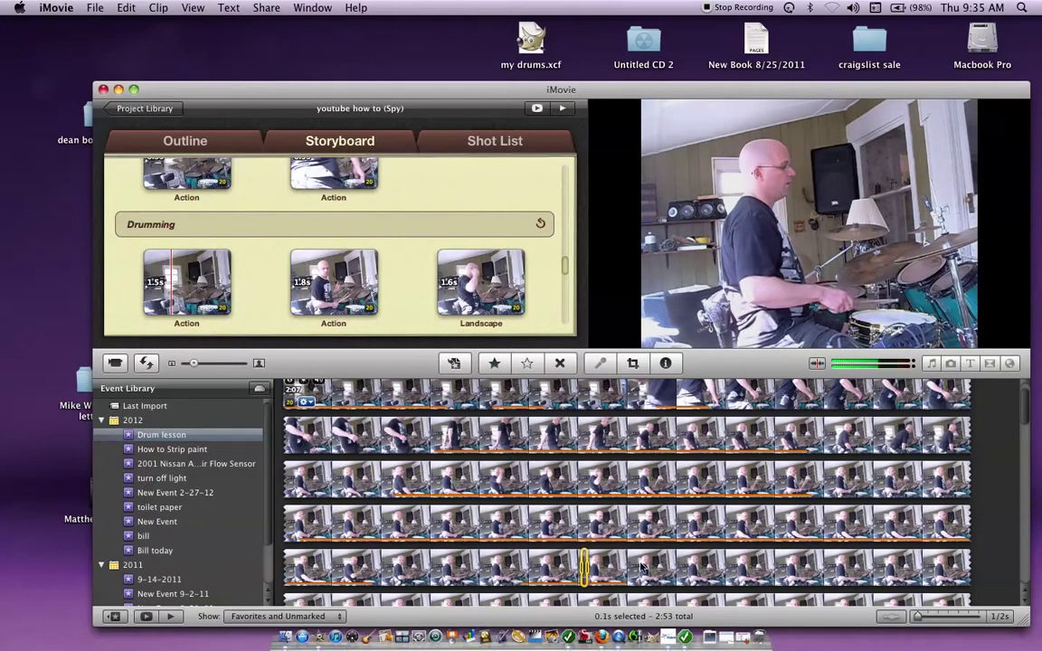
click(645, 568)
drag(645, 568, 722, 562)
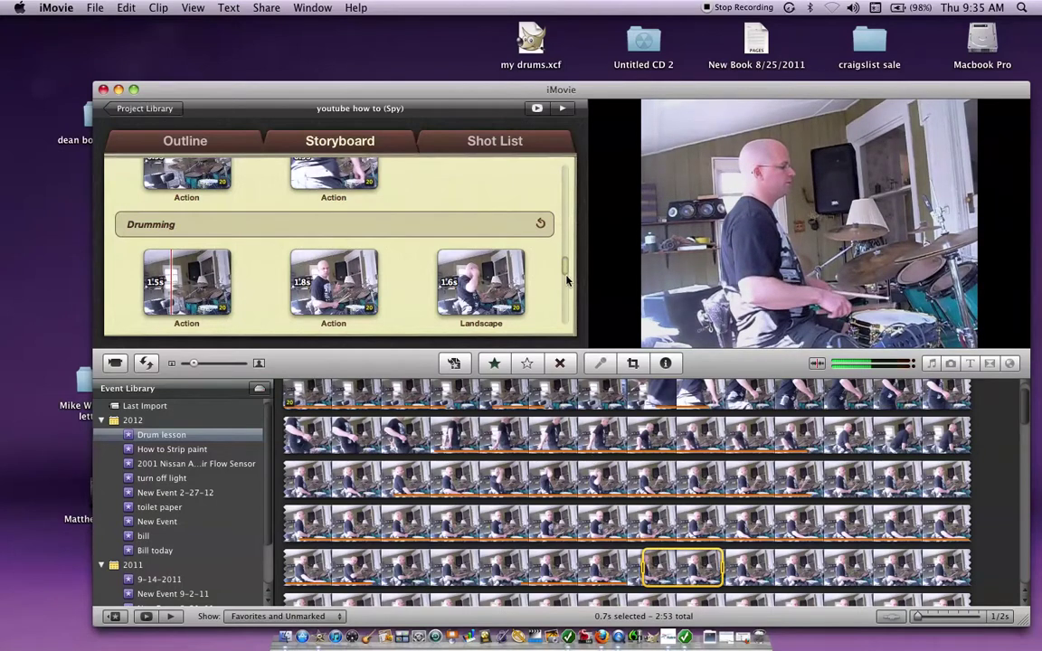
scroll(566, 276, down, 3)
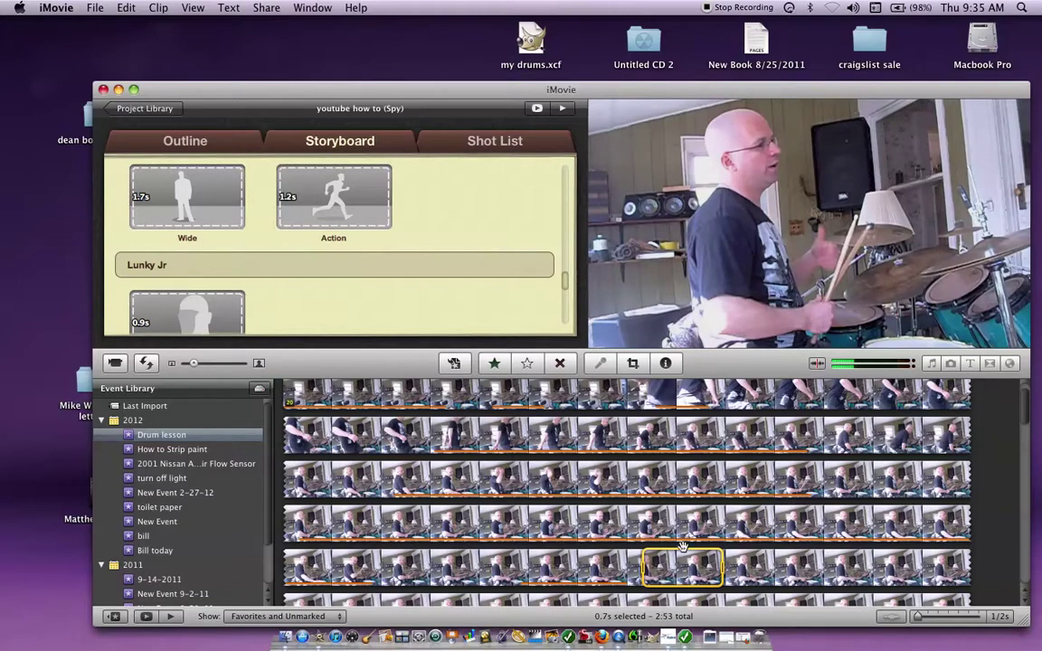
drag(683, 546, 423, 345)
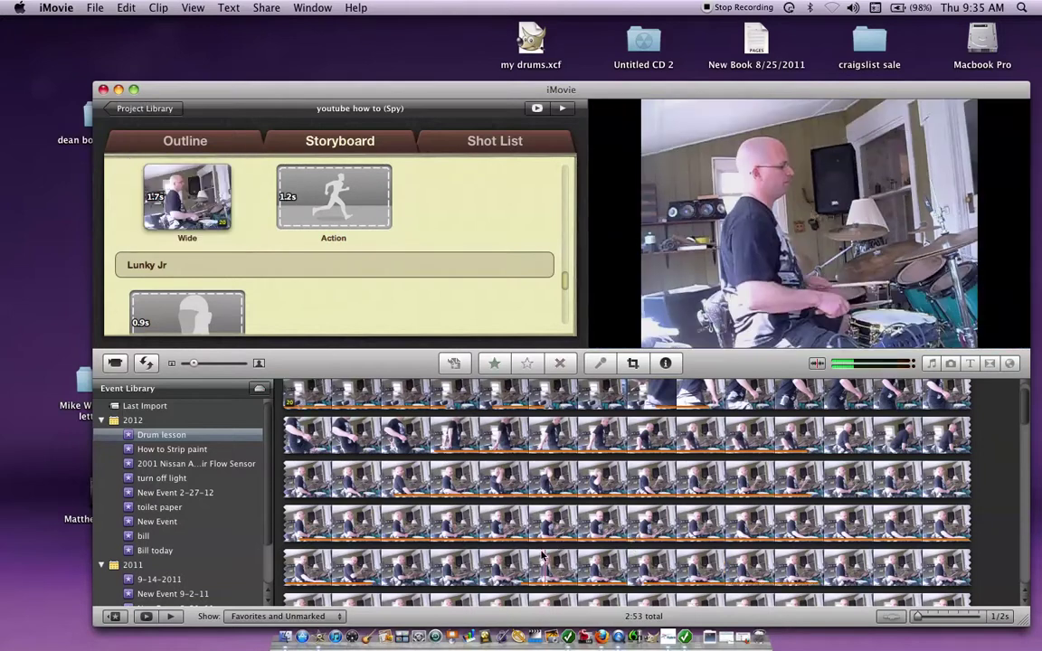
Step: Fill the 0.9s Closeup shot after 'Lunky Jr' with another stretch of drum footage
drag(541, 568, 622, 565)
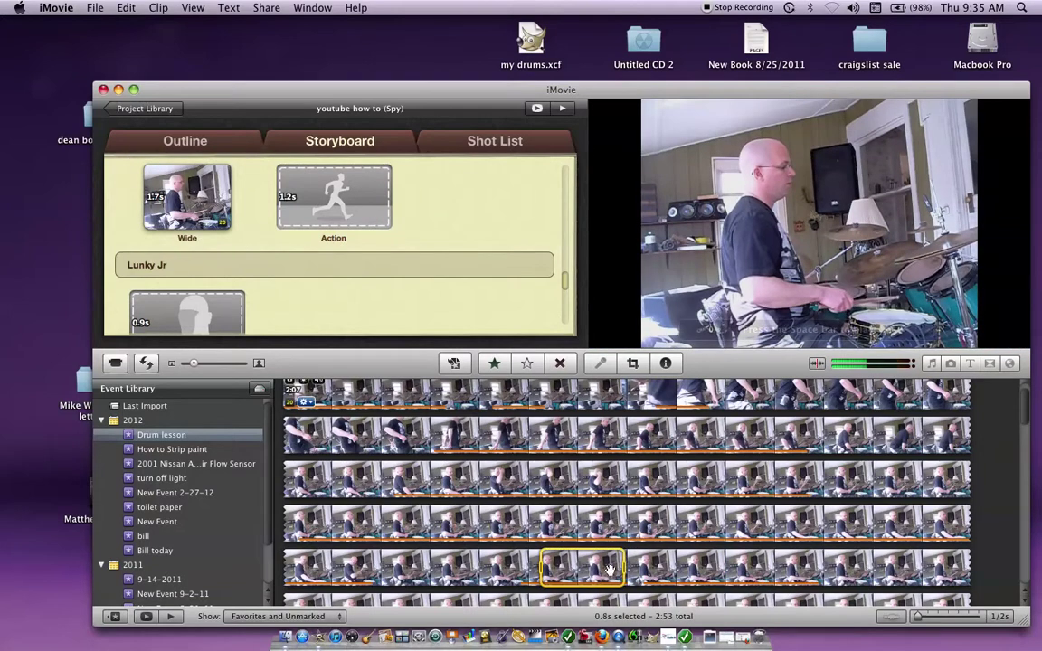
drag(554, 538, 266, 282)
scroll(459, 209, down, 5)
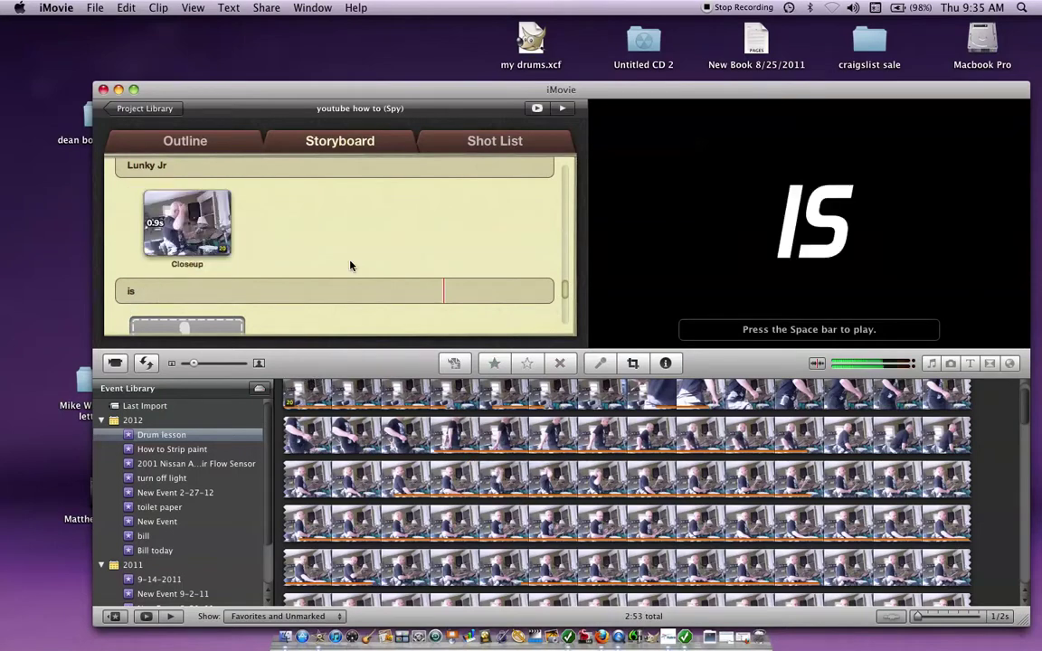
Step: Drop a drum-lesson range into the 1.9s Action shot under the 'youtube dude' caption
scroll(357, 274, down, 5)
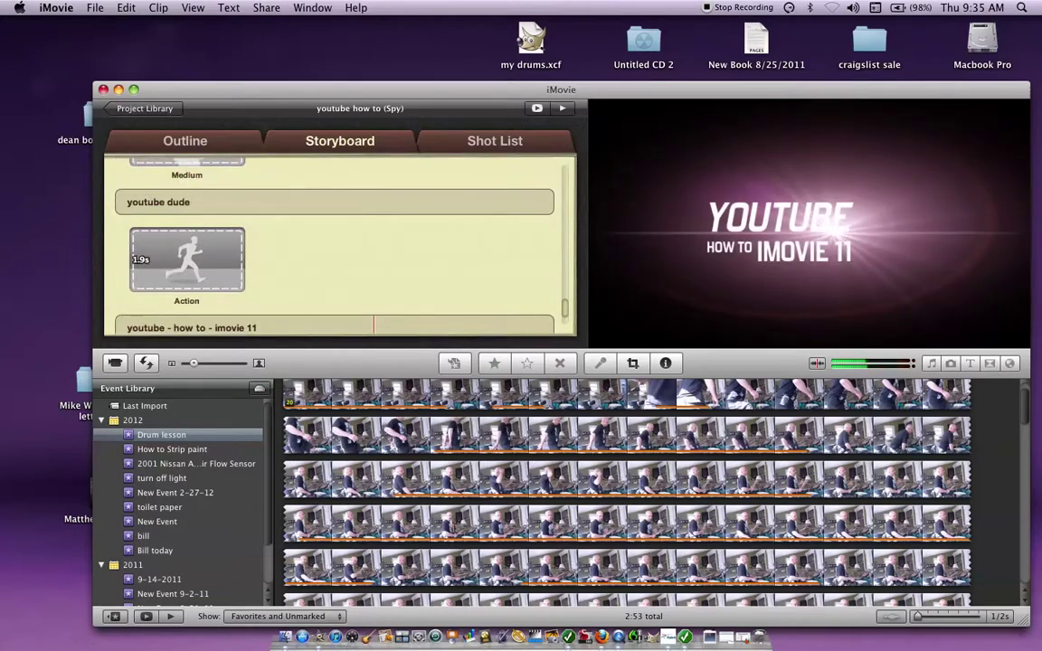
drag(449, 523, 583, 496)
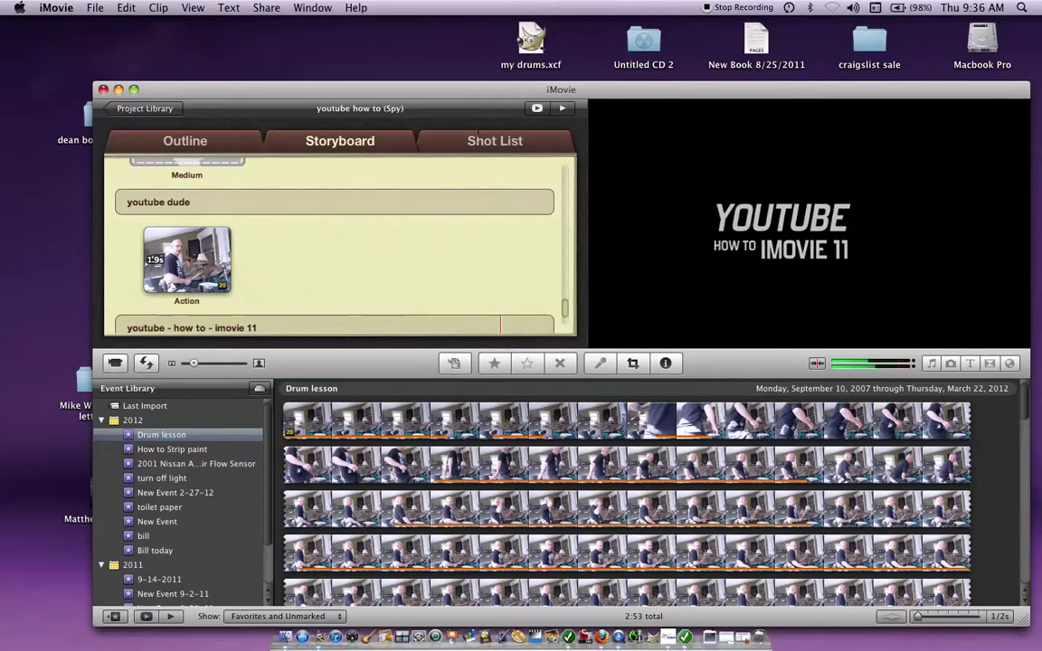
scroll(290, 288, down, 3)
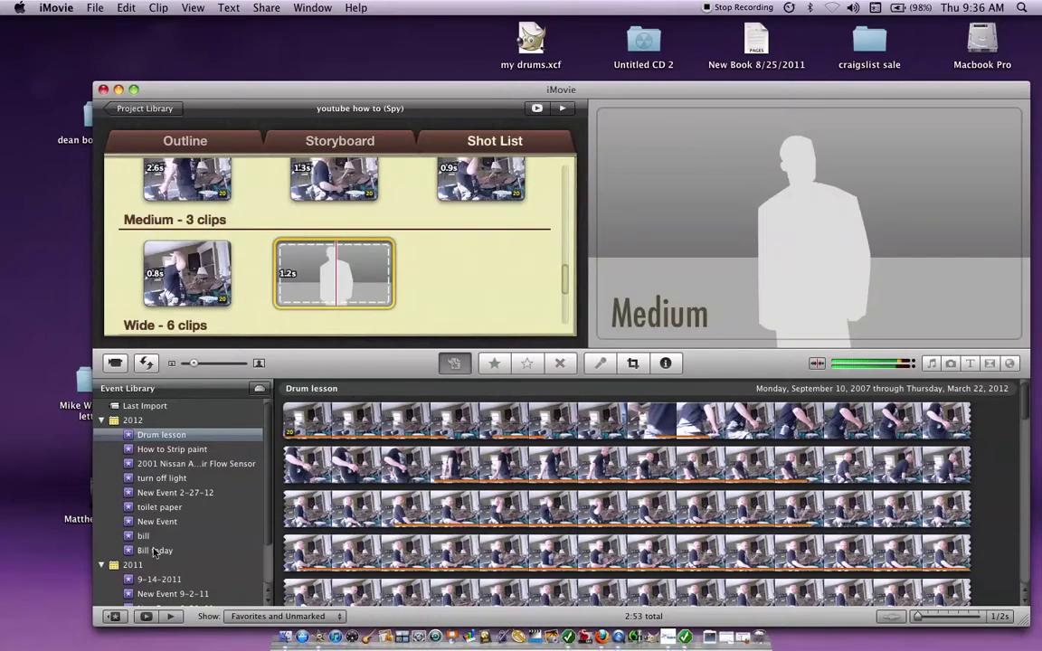
Step: Fill the last empty 1.2s Medium shot with a half-second stretch of drum-lesson footage
drag(347, 511, 407, 512)
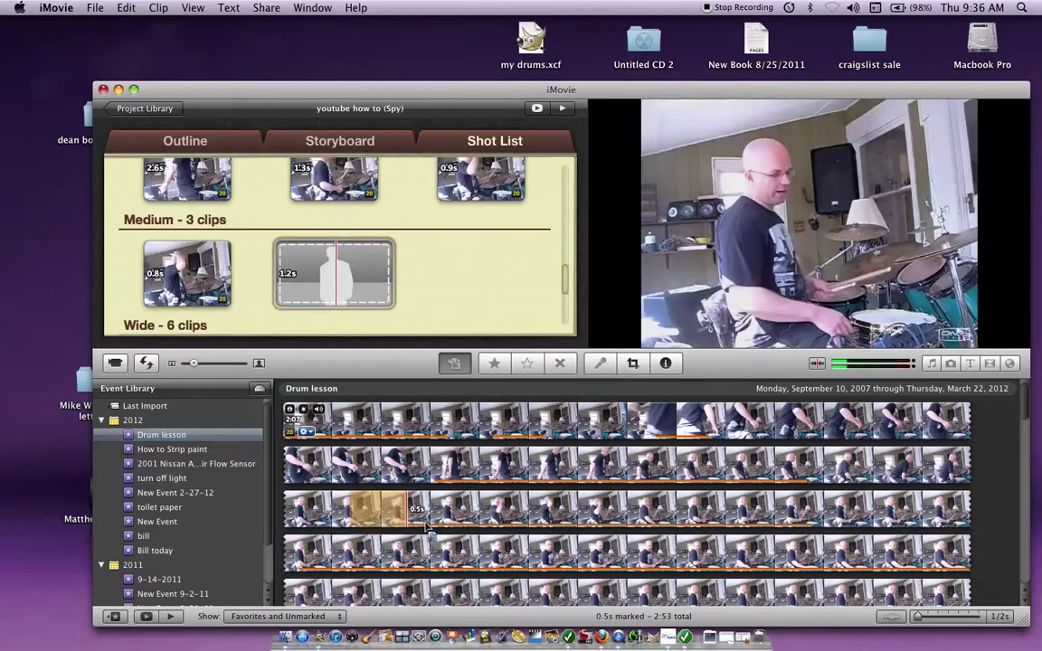
click(416, 518)
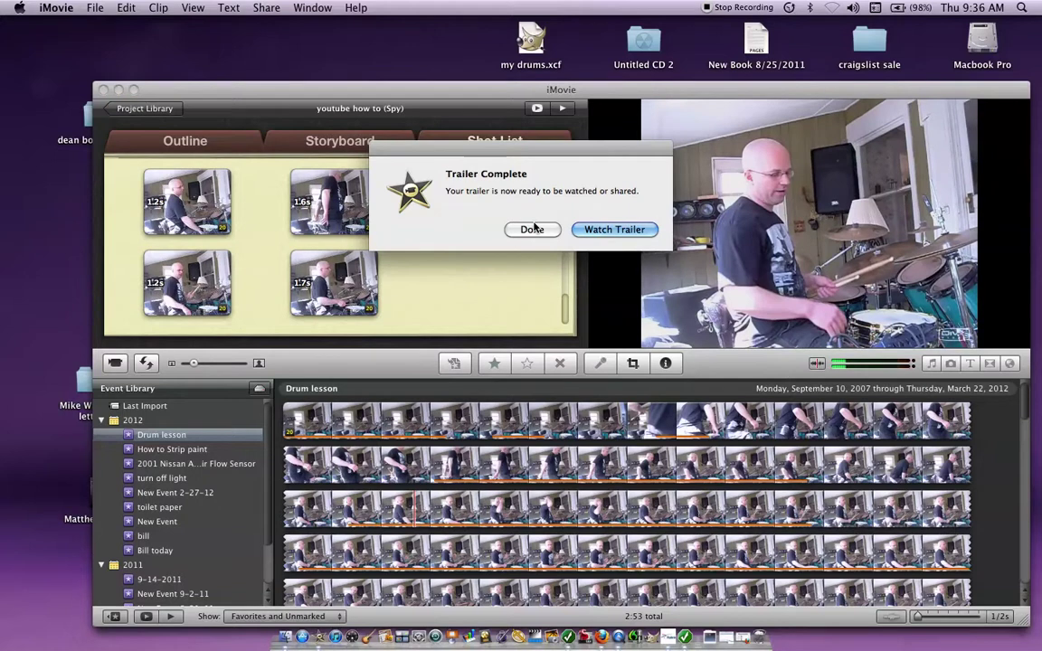
Step: Watch the completed trailer, then view the Shot List with all 16 Action clips grouped together
click(627, 233)
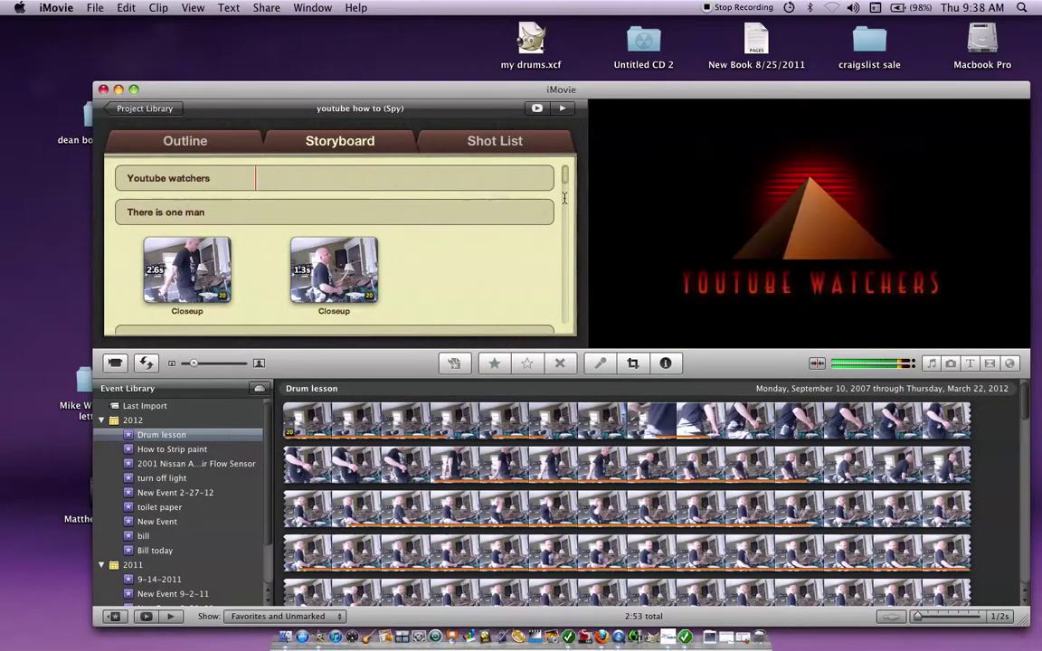
click(495, 140)
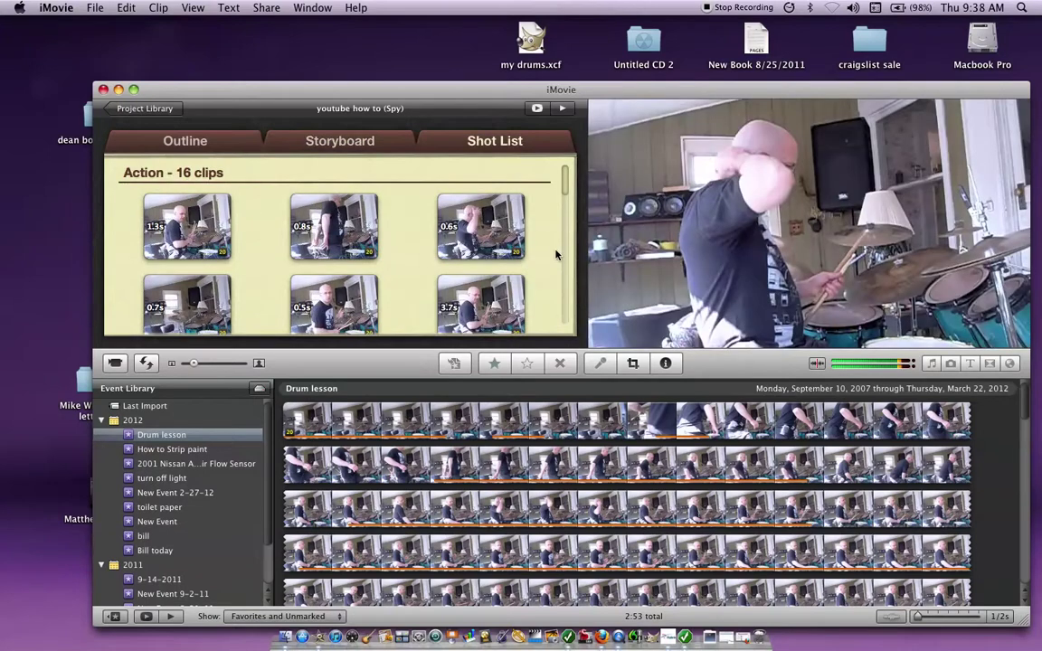